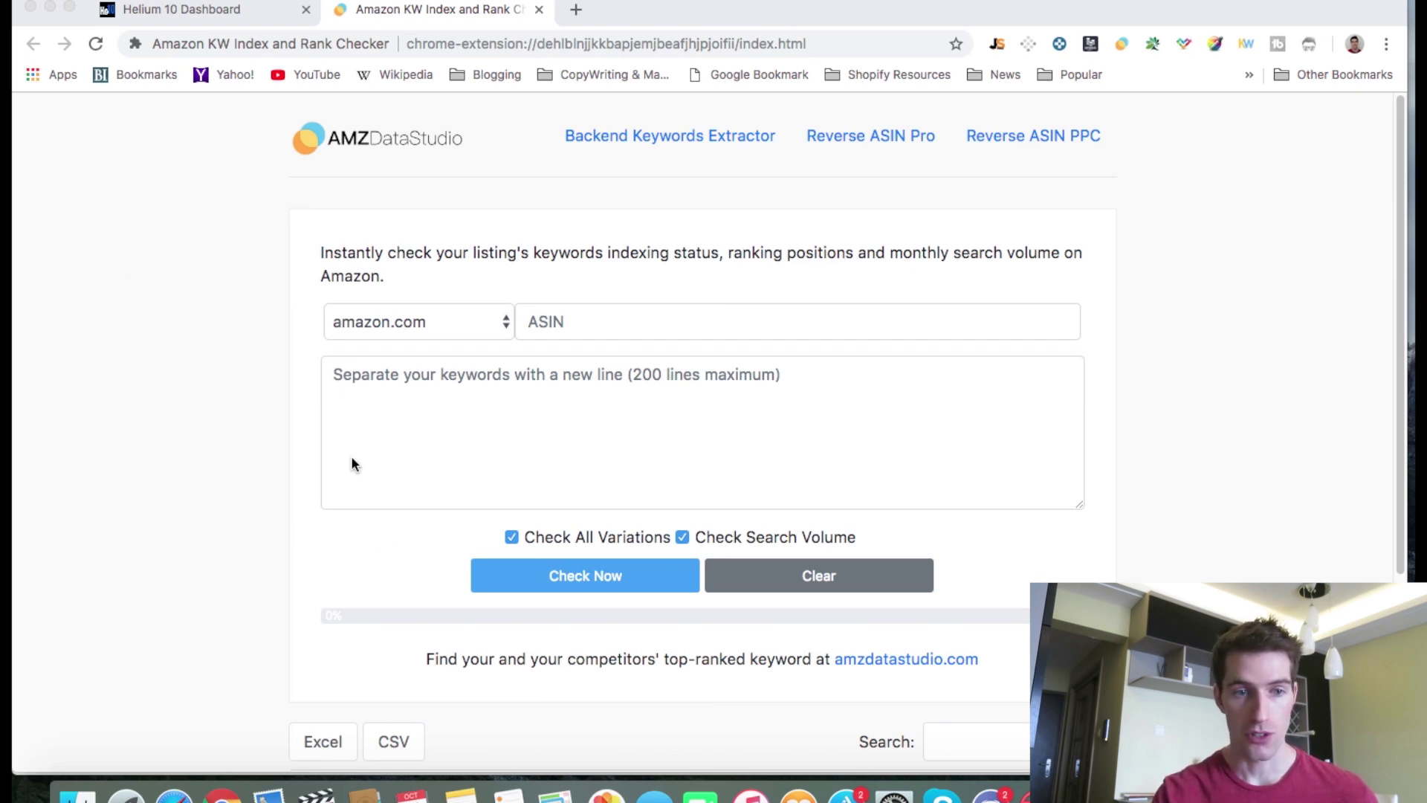
Keep amazon.com as the marketplace in the AMZ Data Studio rank checker
click(392, 322)
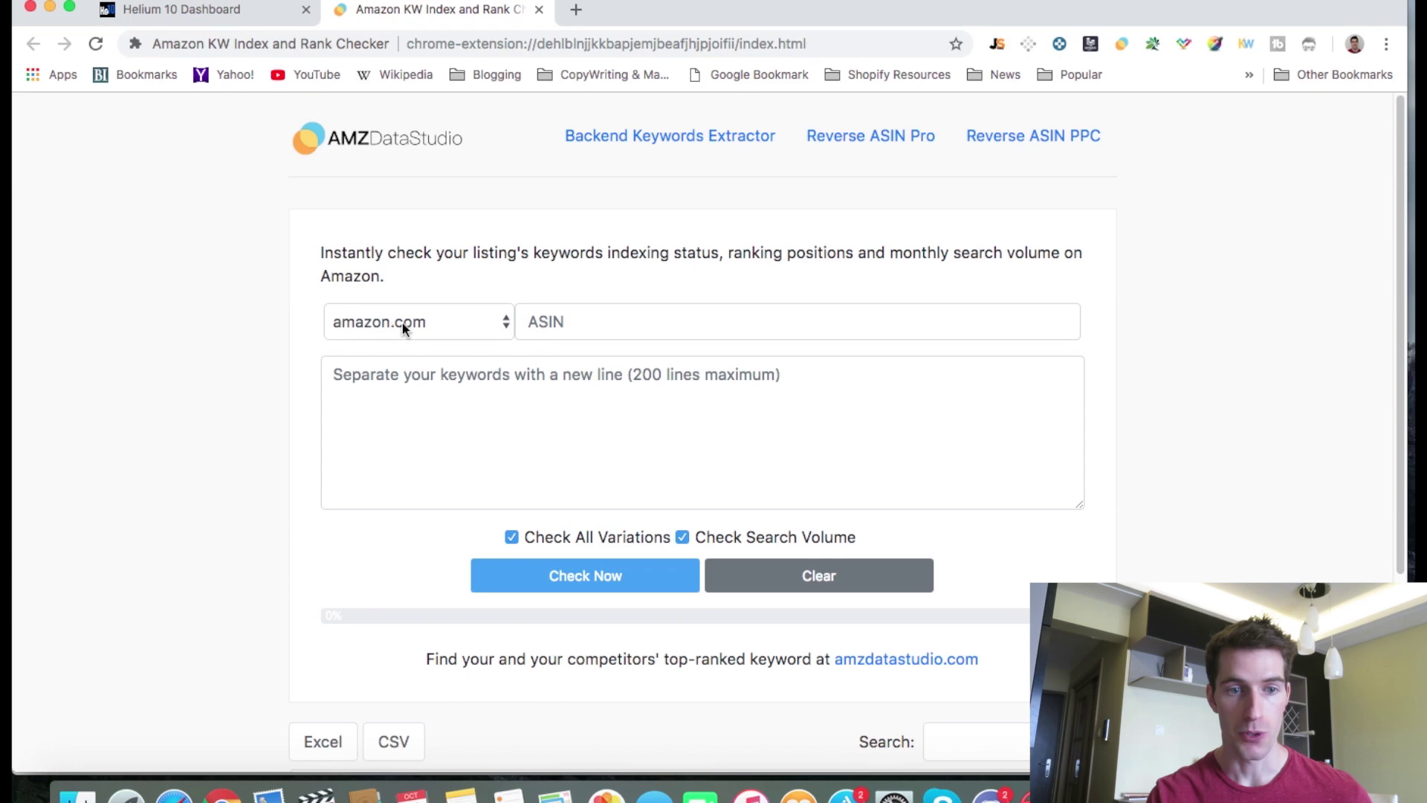
click(412, 322)
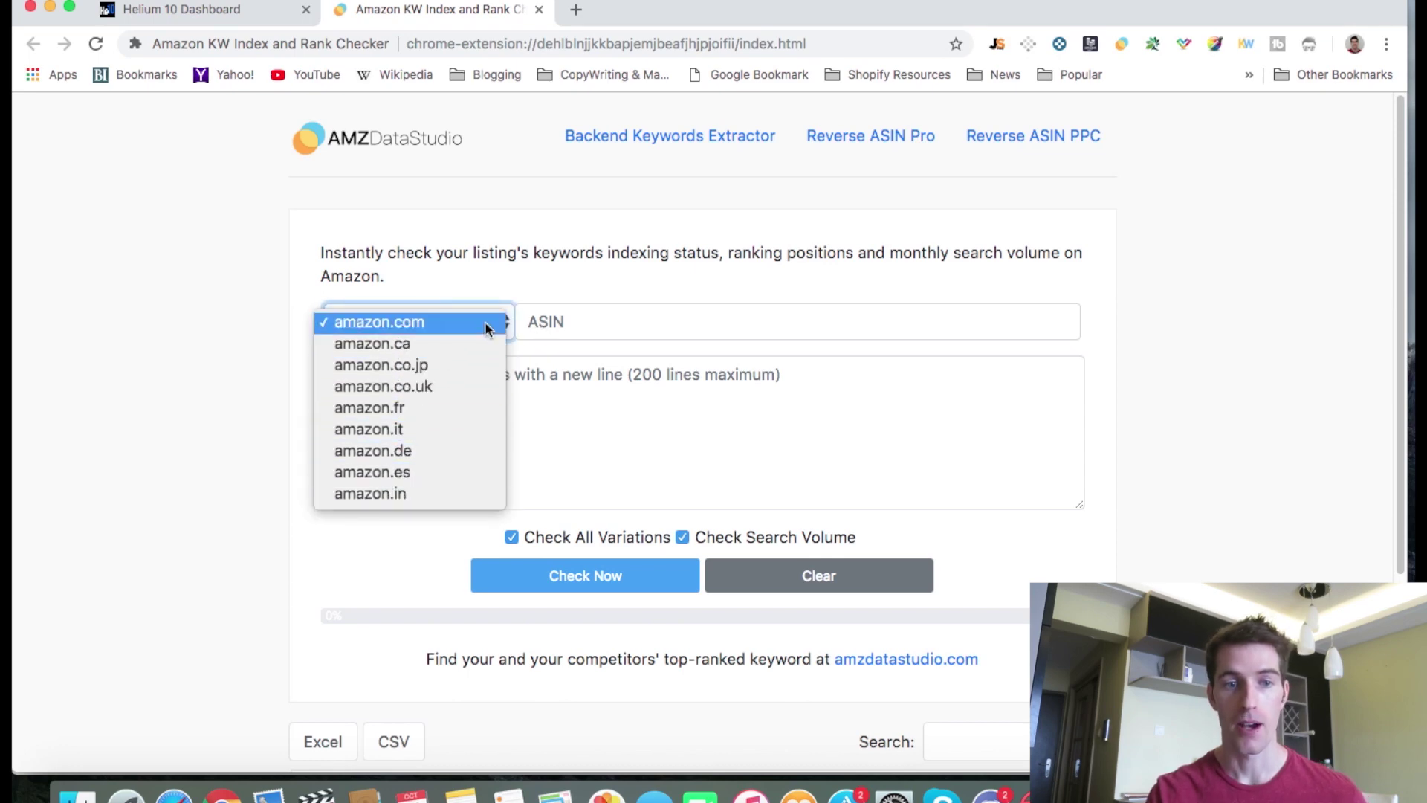
click(462, 323)
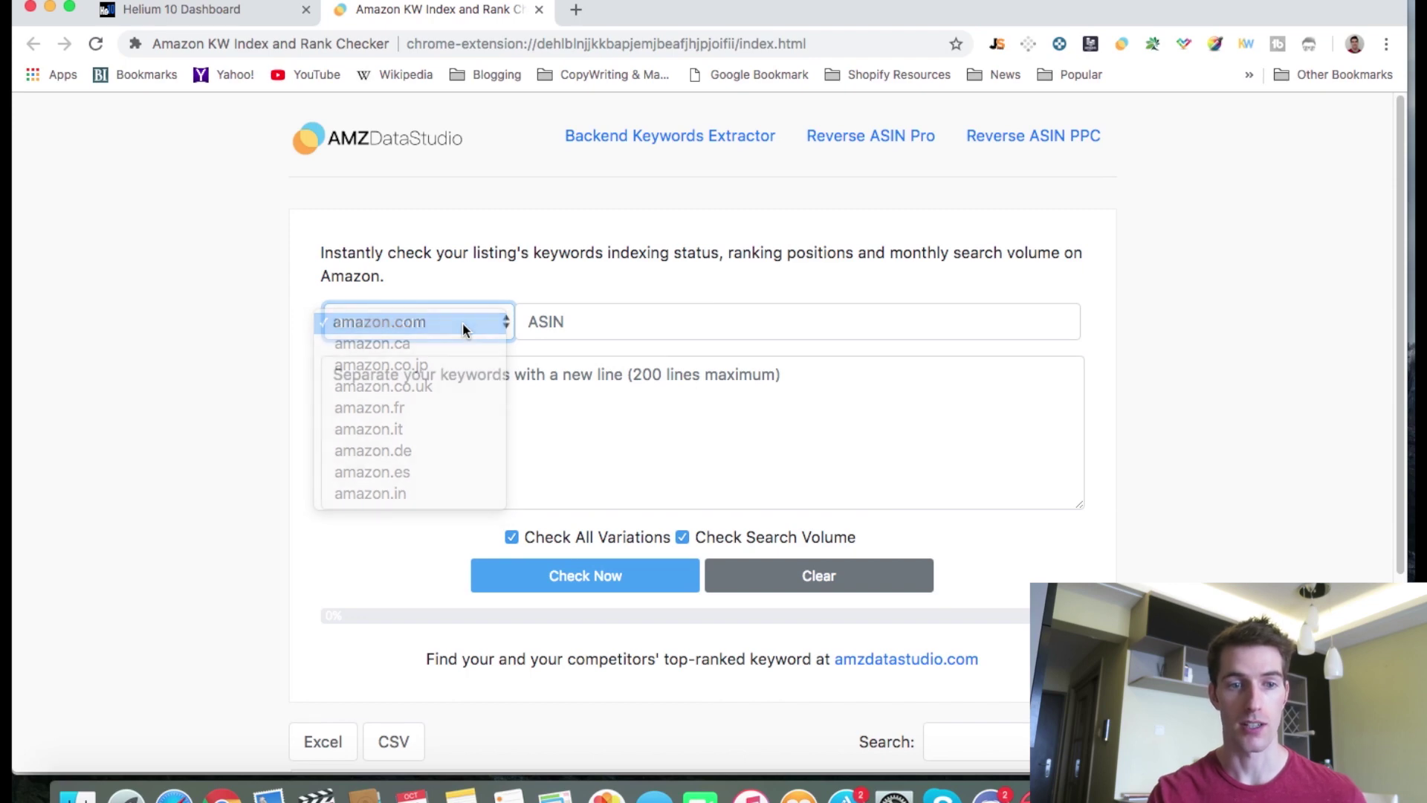
click(444, 387)
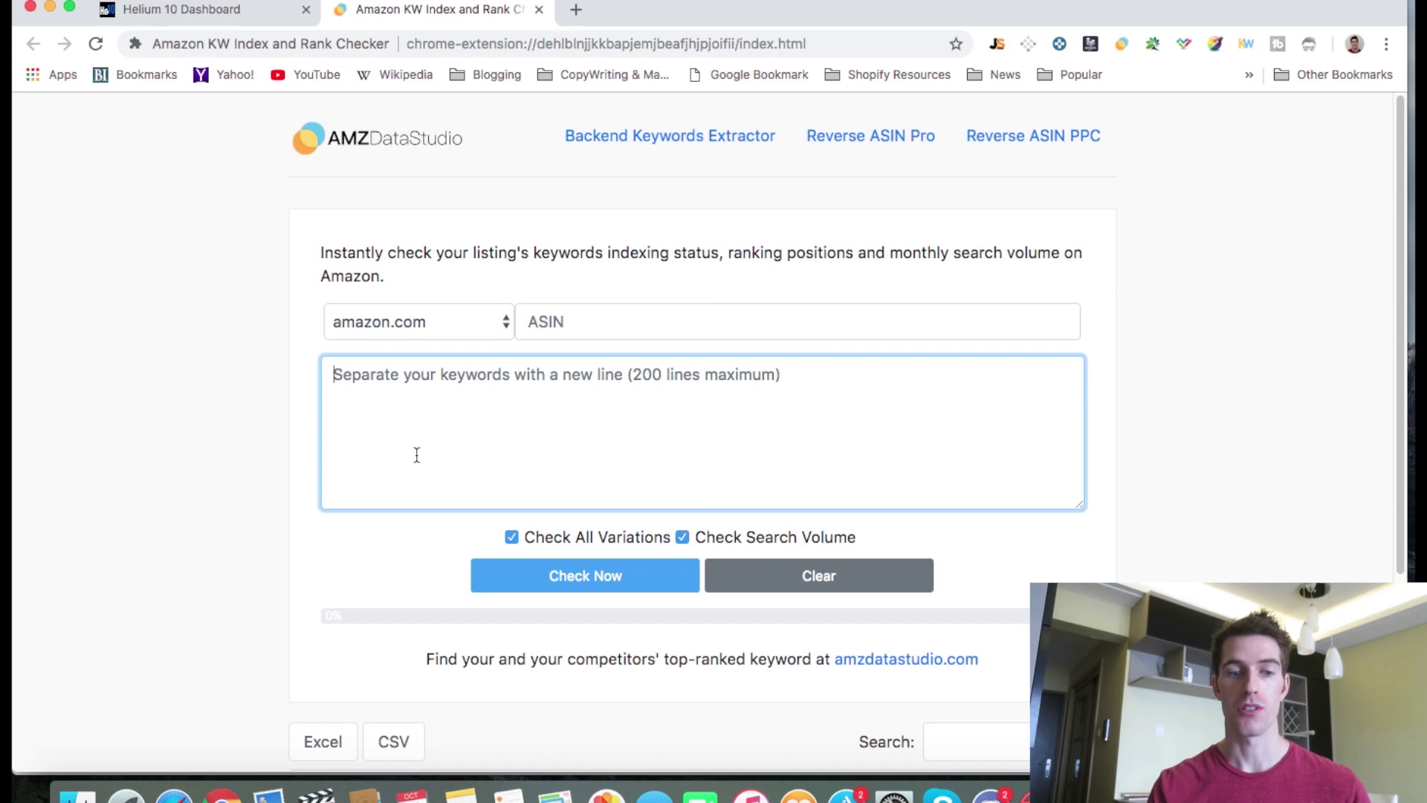
Open Amazon in a new tab and search for 'sewing scissors'
click(579, 13)
text(a)
key(Return)
text(s)
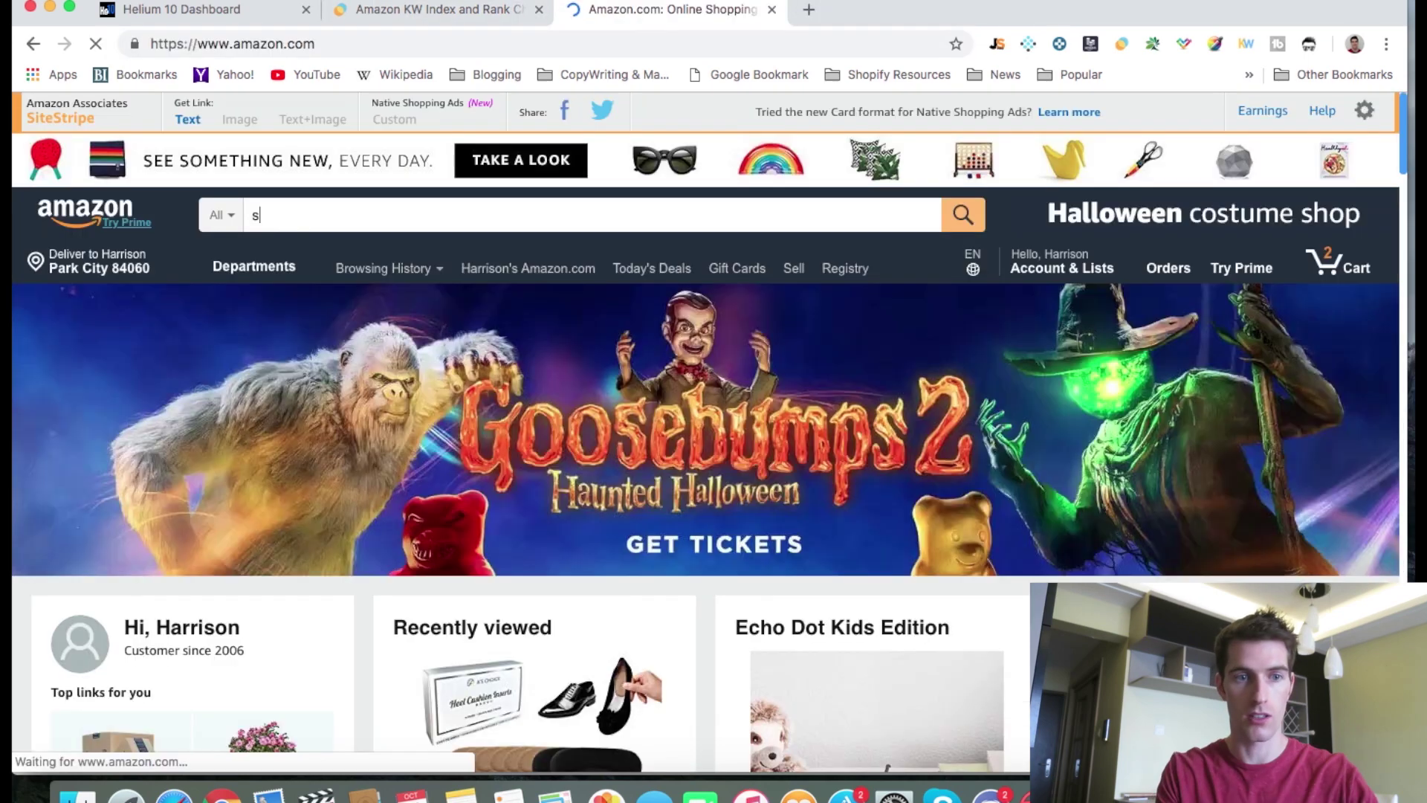
text(ewing s)
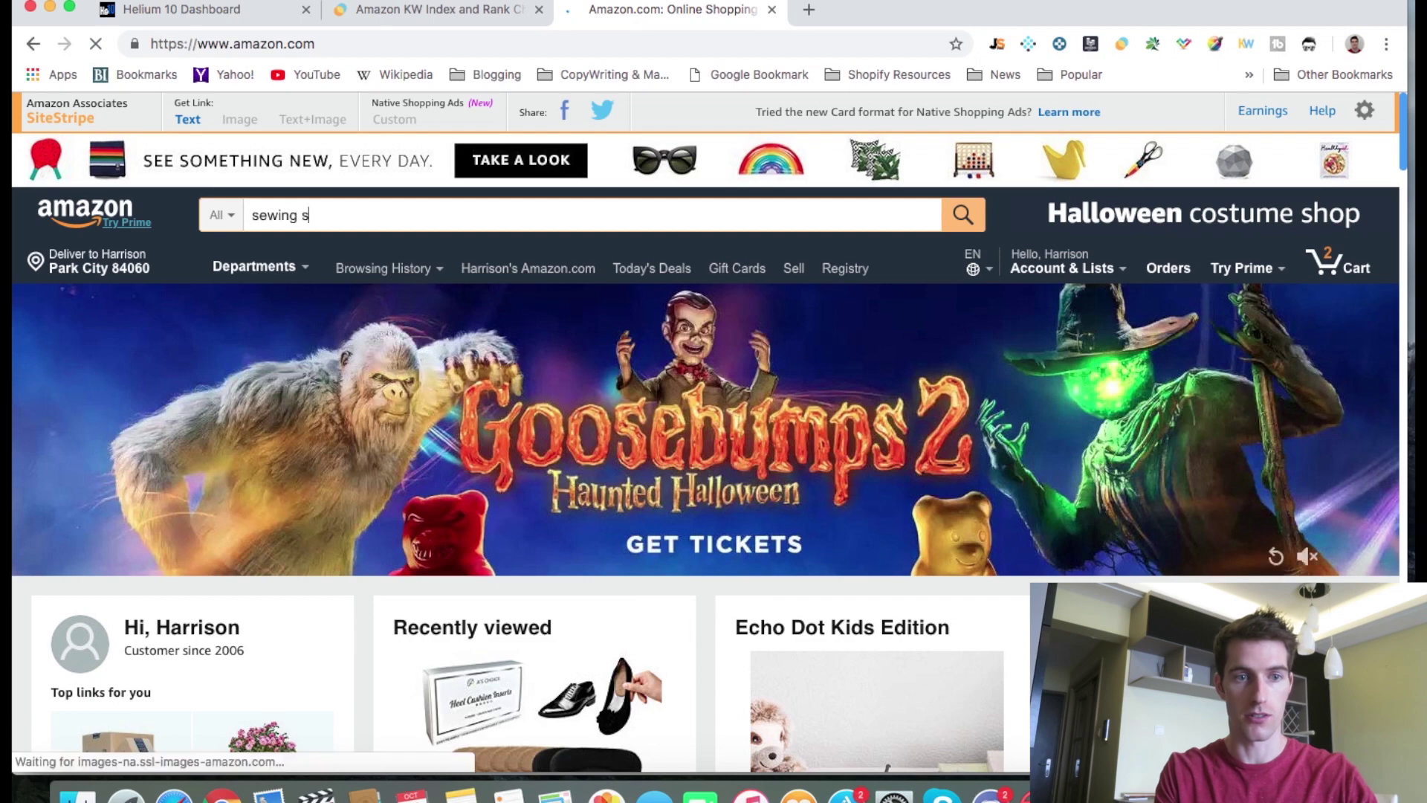
text(cissors)
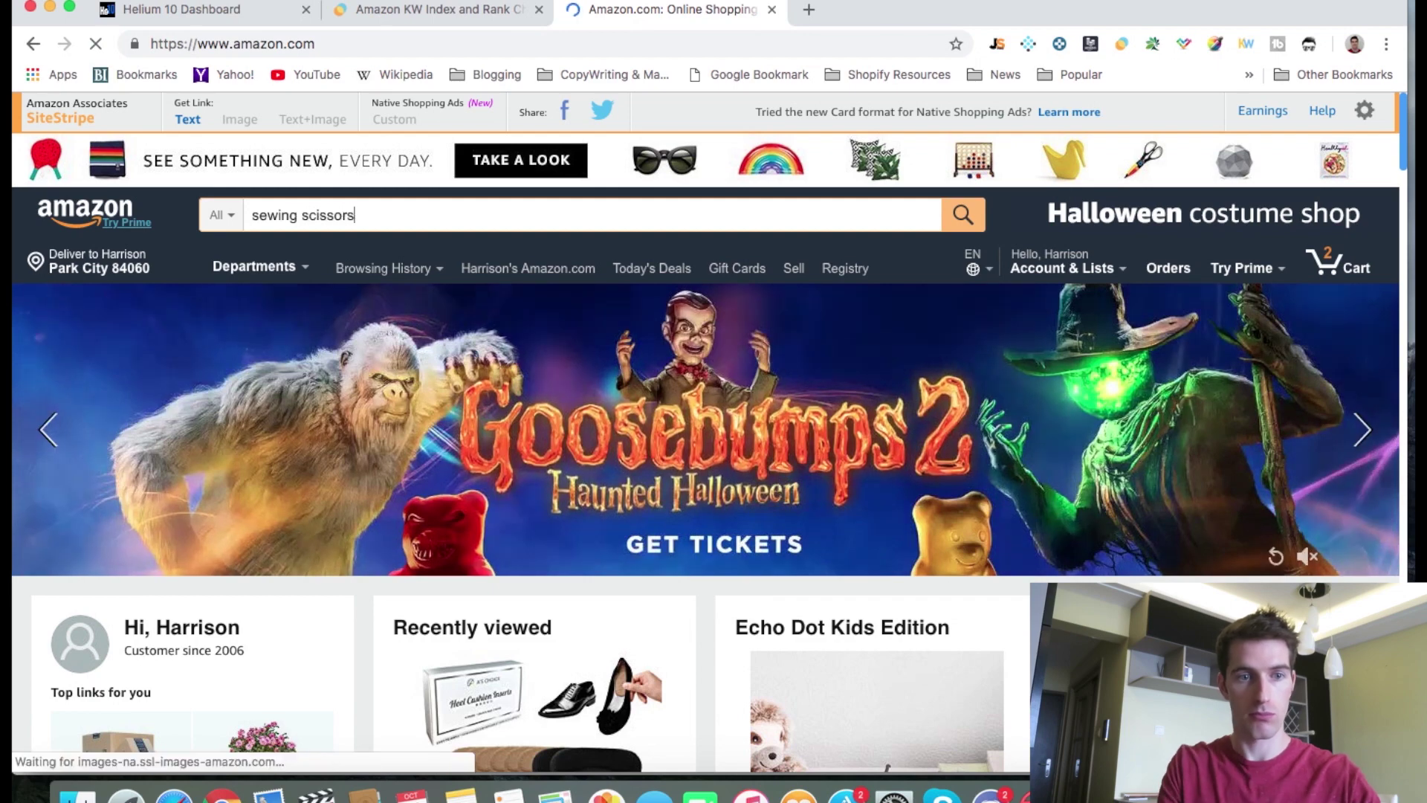
key(Return)
Open the gold plated stork scissors listing and select its ASIN B01A761906 in the address
scroll(443, 309, down, 8)
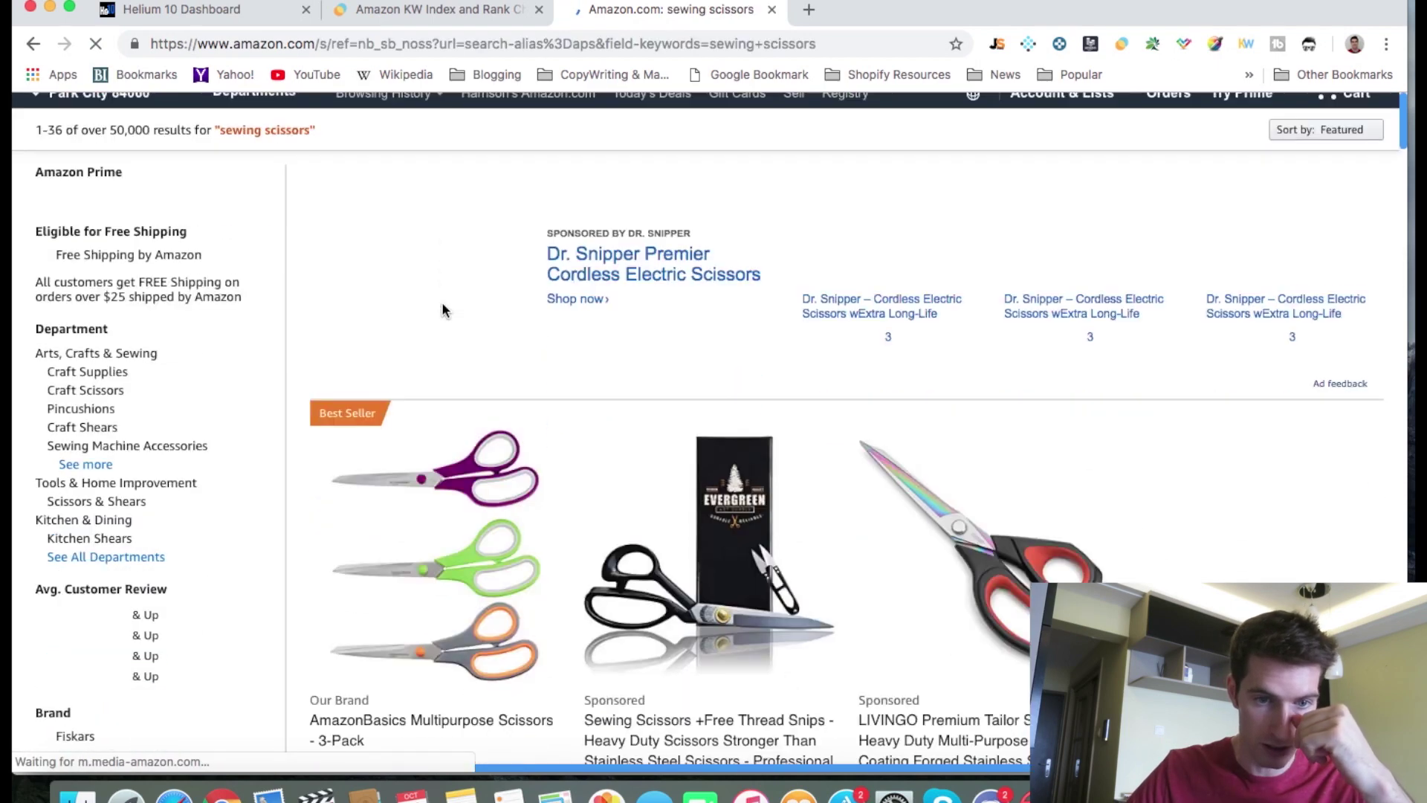
scroll(443, 302, down, 6)
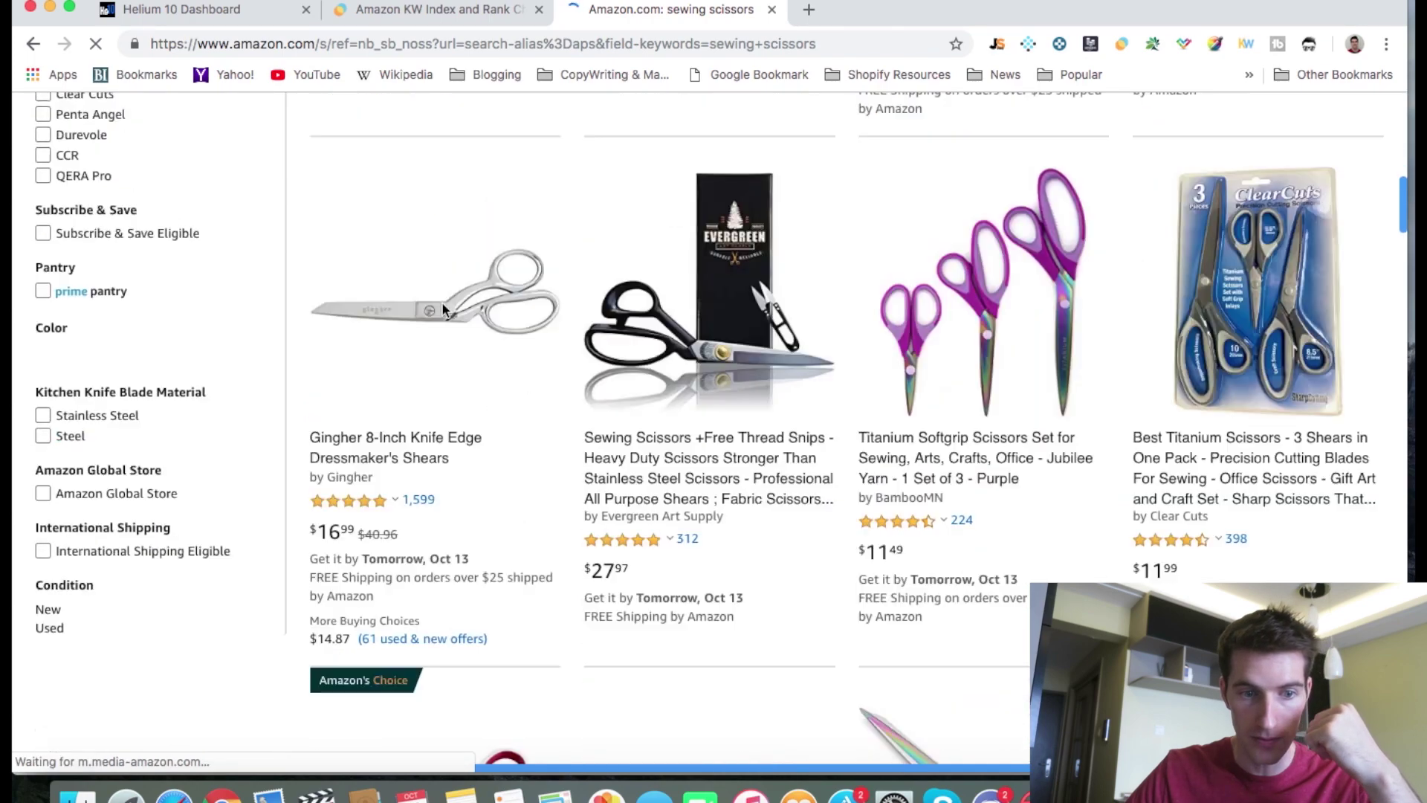
scroll(443, 303, down, 5)
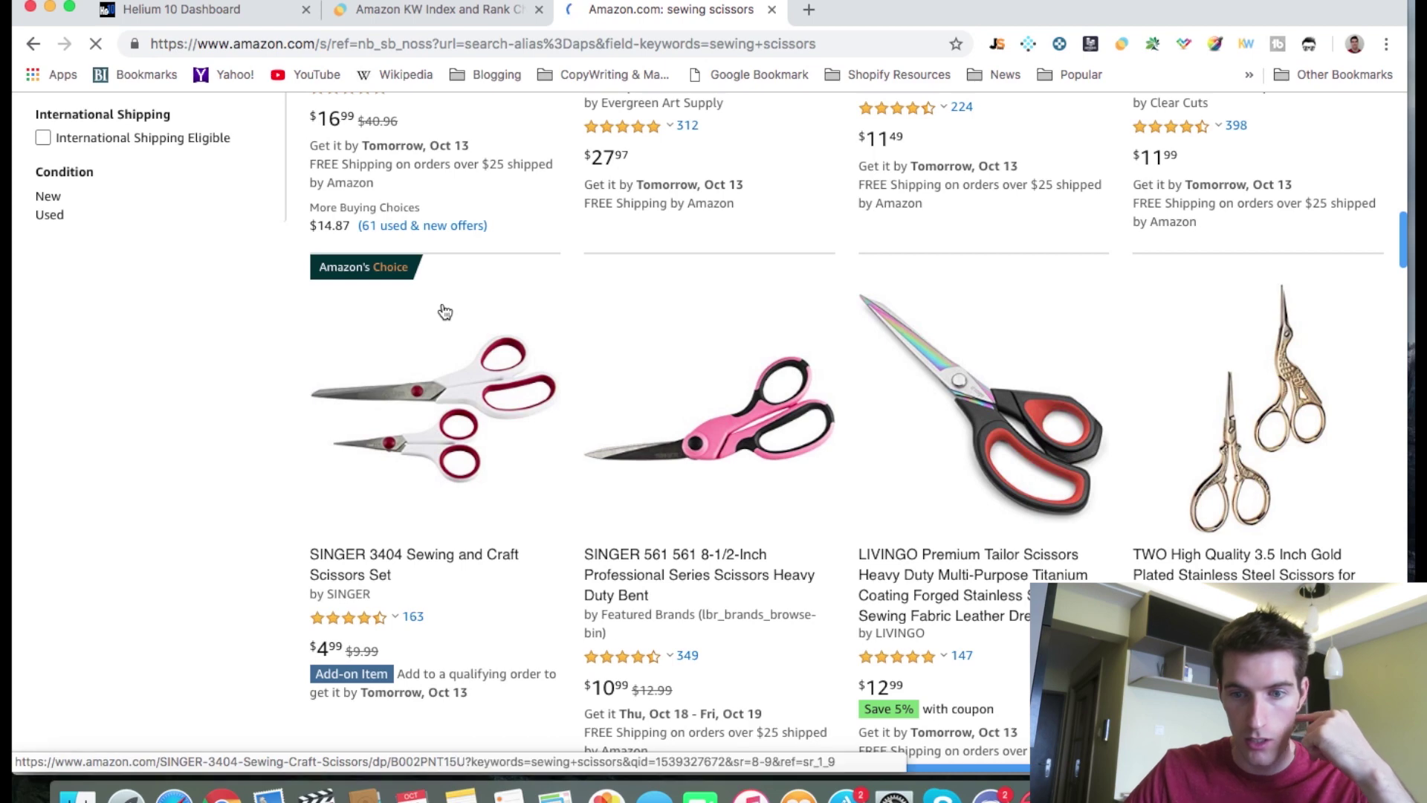
scroll(444, 310, down, 1)
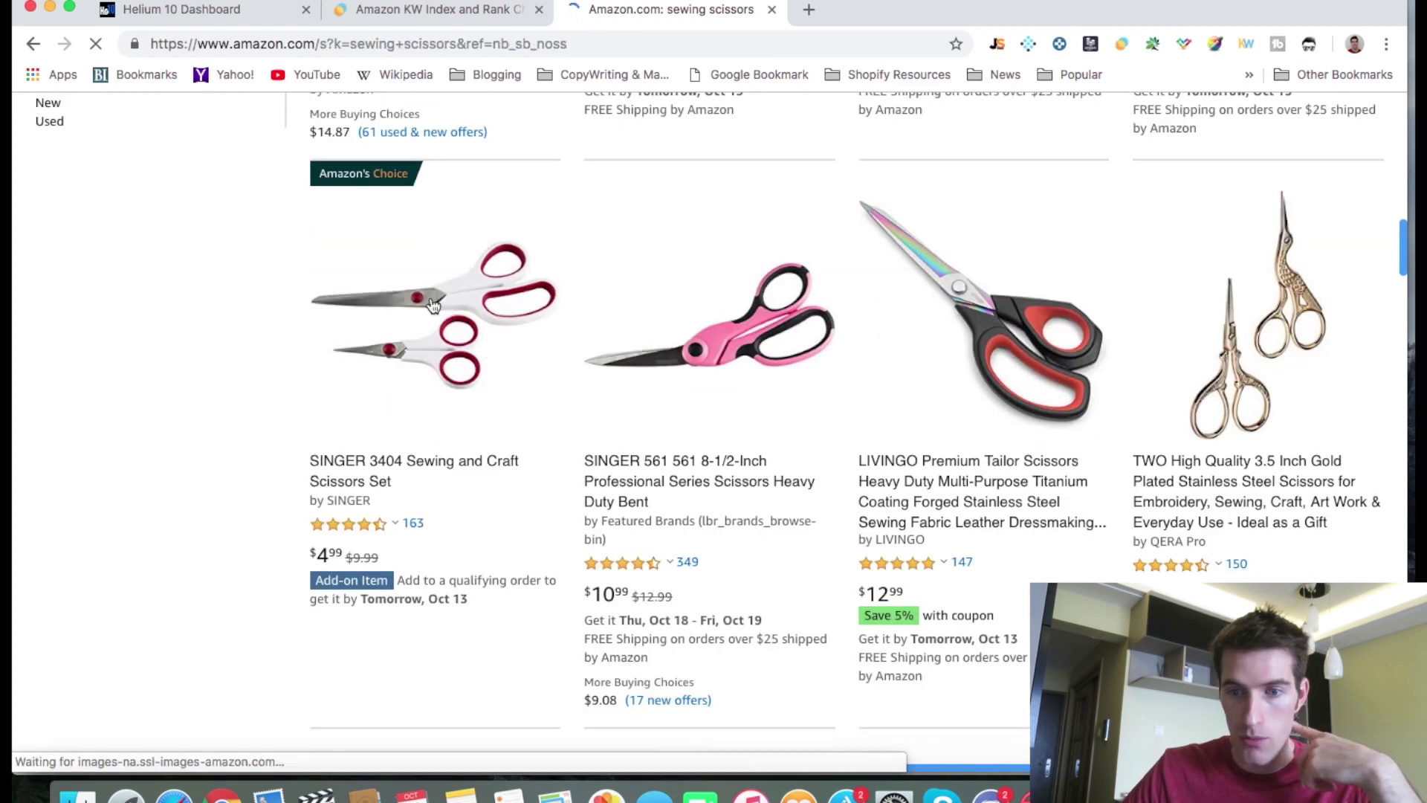
click(1184, 474)
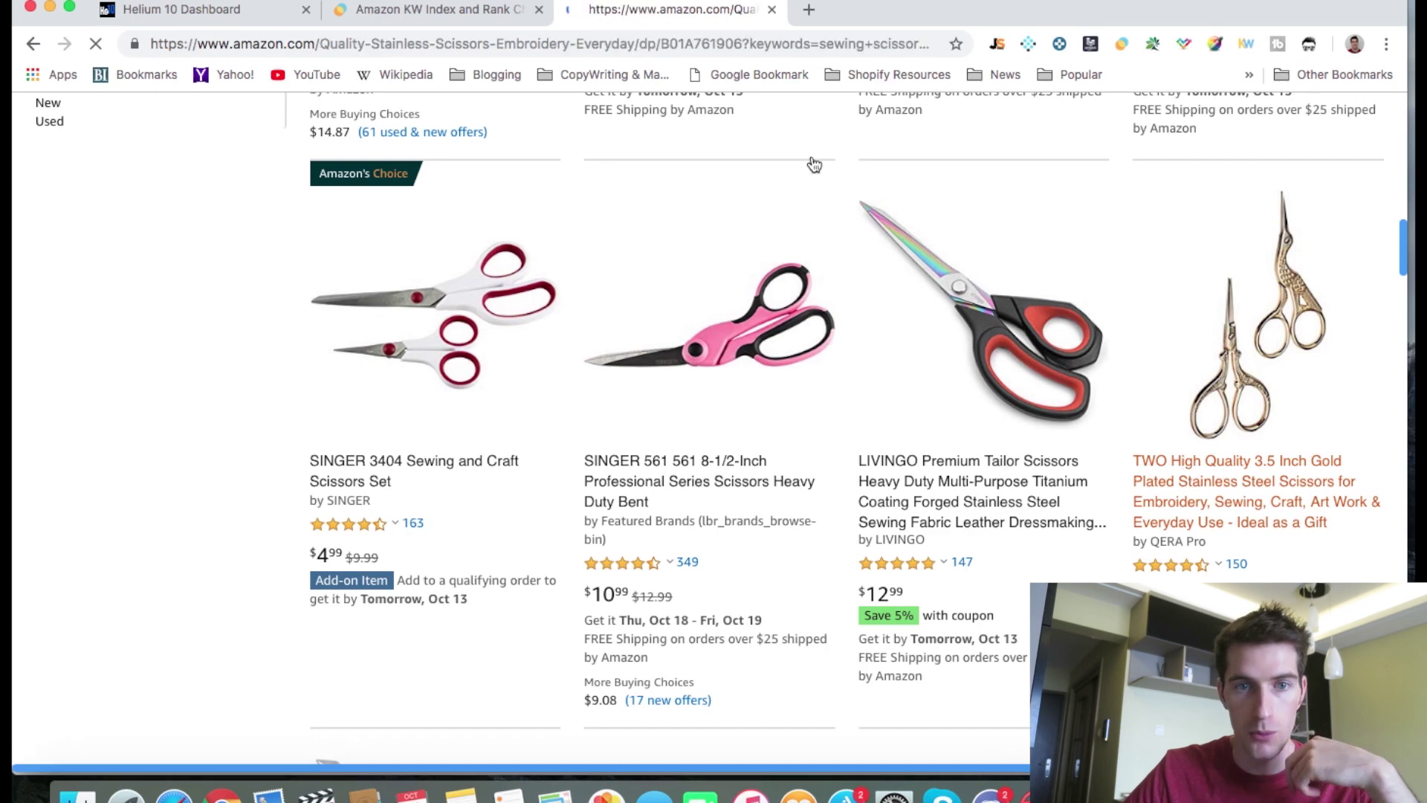
click(696, 42)
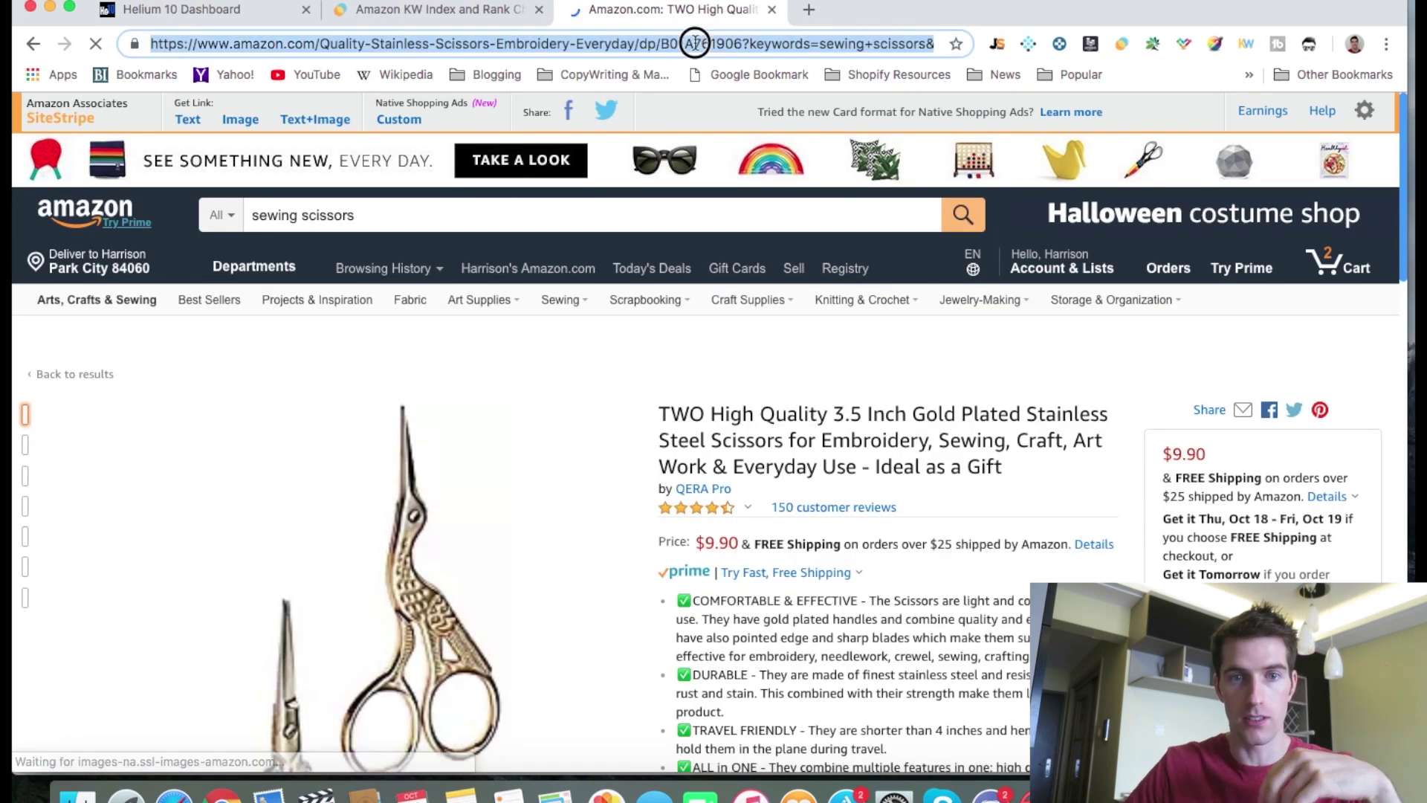
double_click(696, 43)
key(super+c)
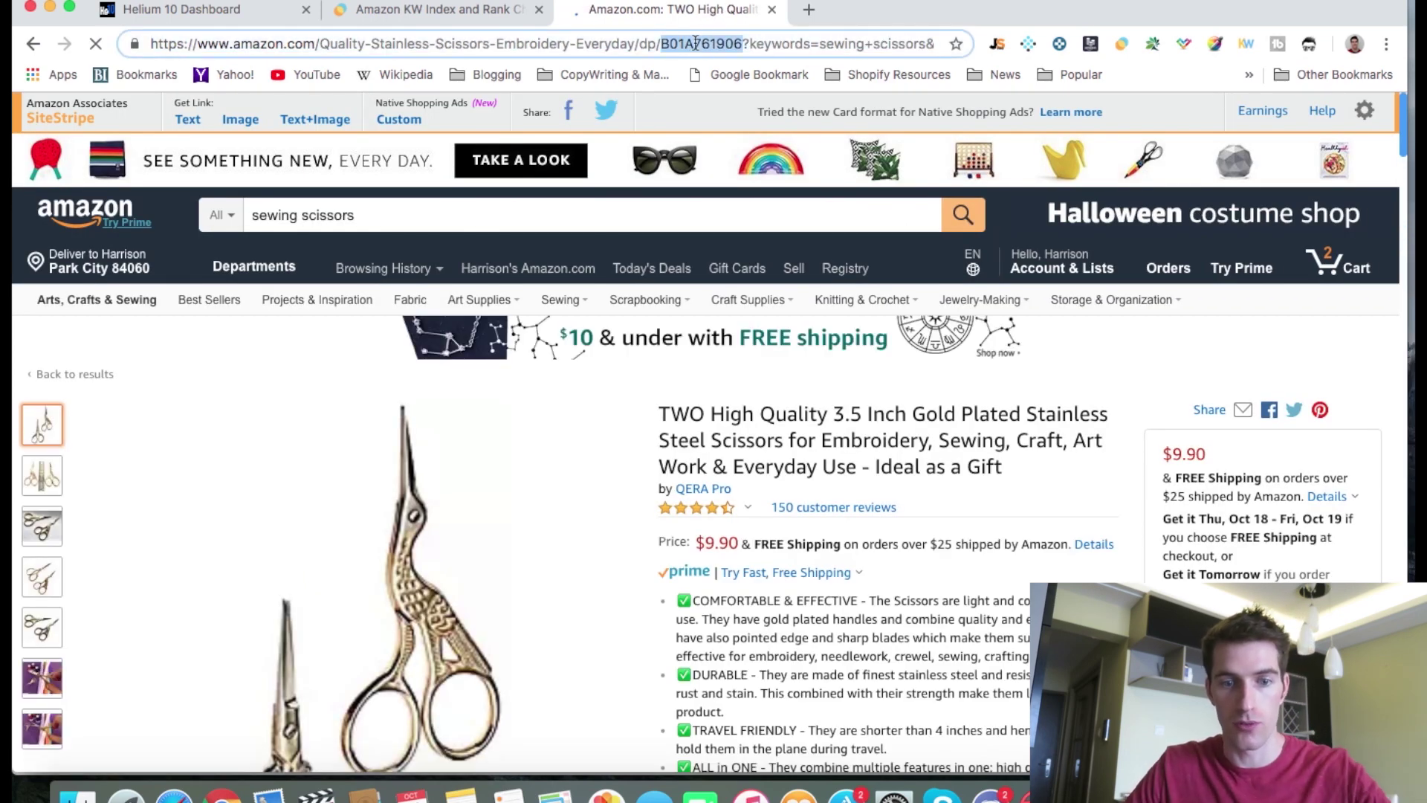
Paste ASIN B01A761906 into the rank checker's ASIN field
click(393, 11)
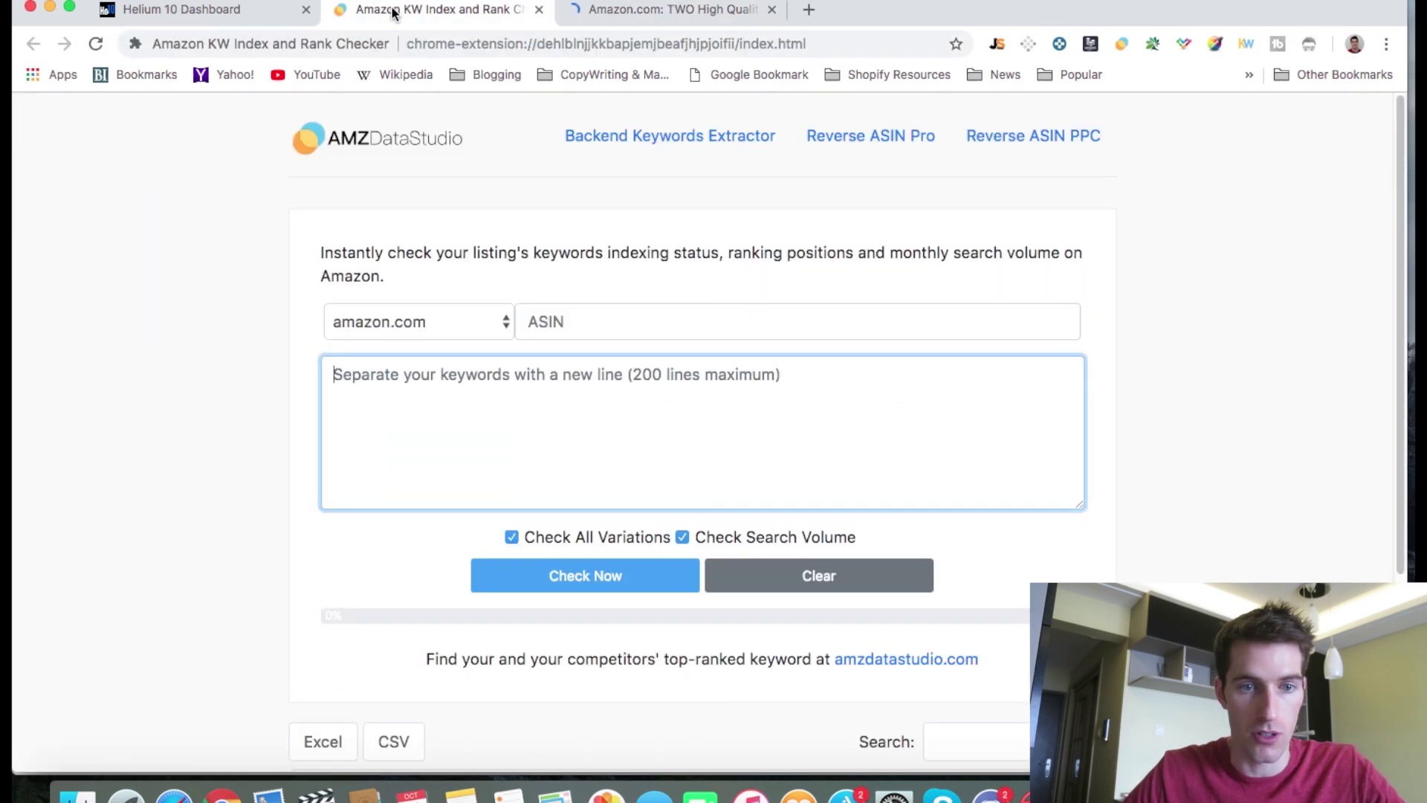
click(576, 329)
key(super+v)
Enter keywords 'sewing scissors', 'scissors for sewing' and 'stainless steel sewing scissors', one per line
click(540, 389)
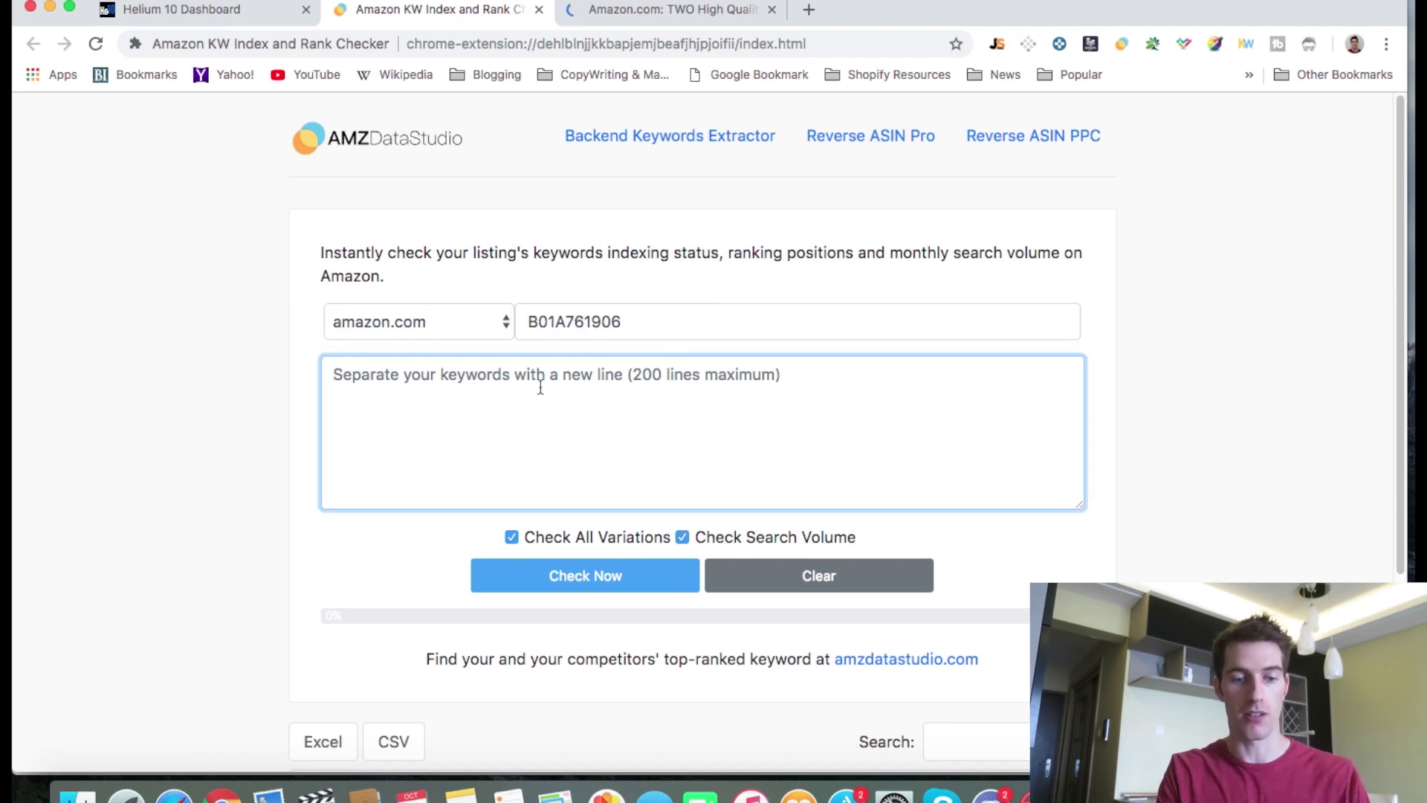
text(sewing )
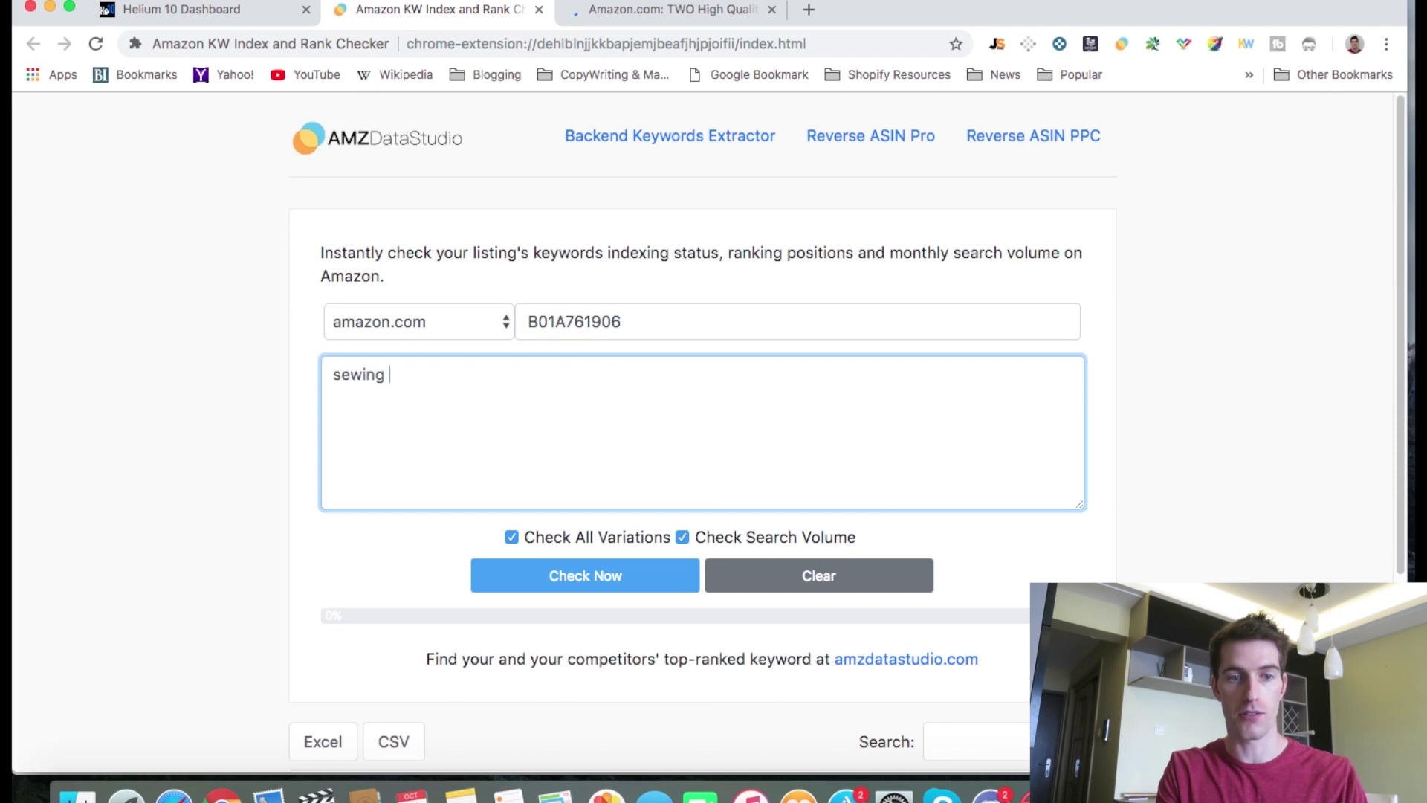
text(scissors)
key(Return)
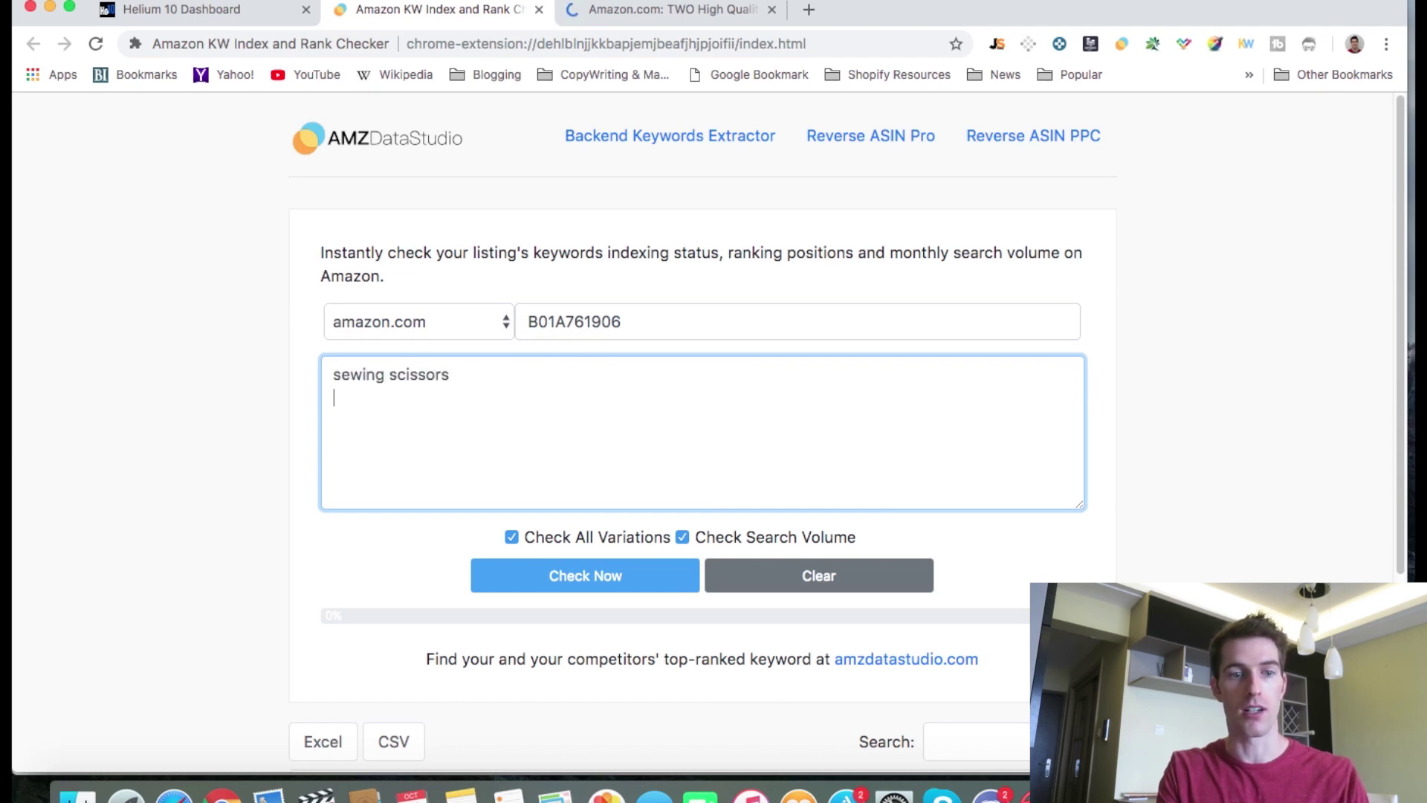
text(scissor)
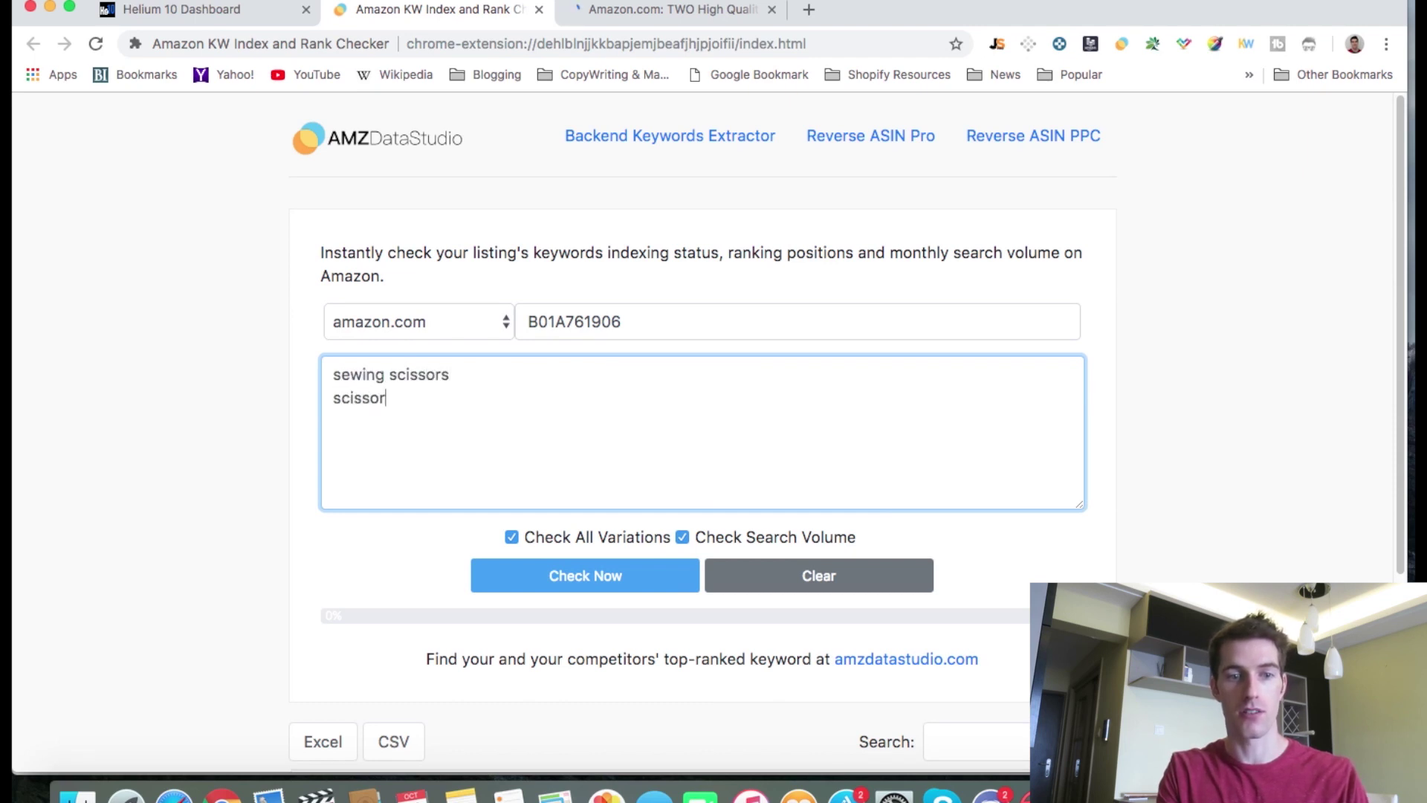
text(s for sewing)
key(Return)
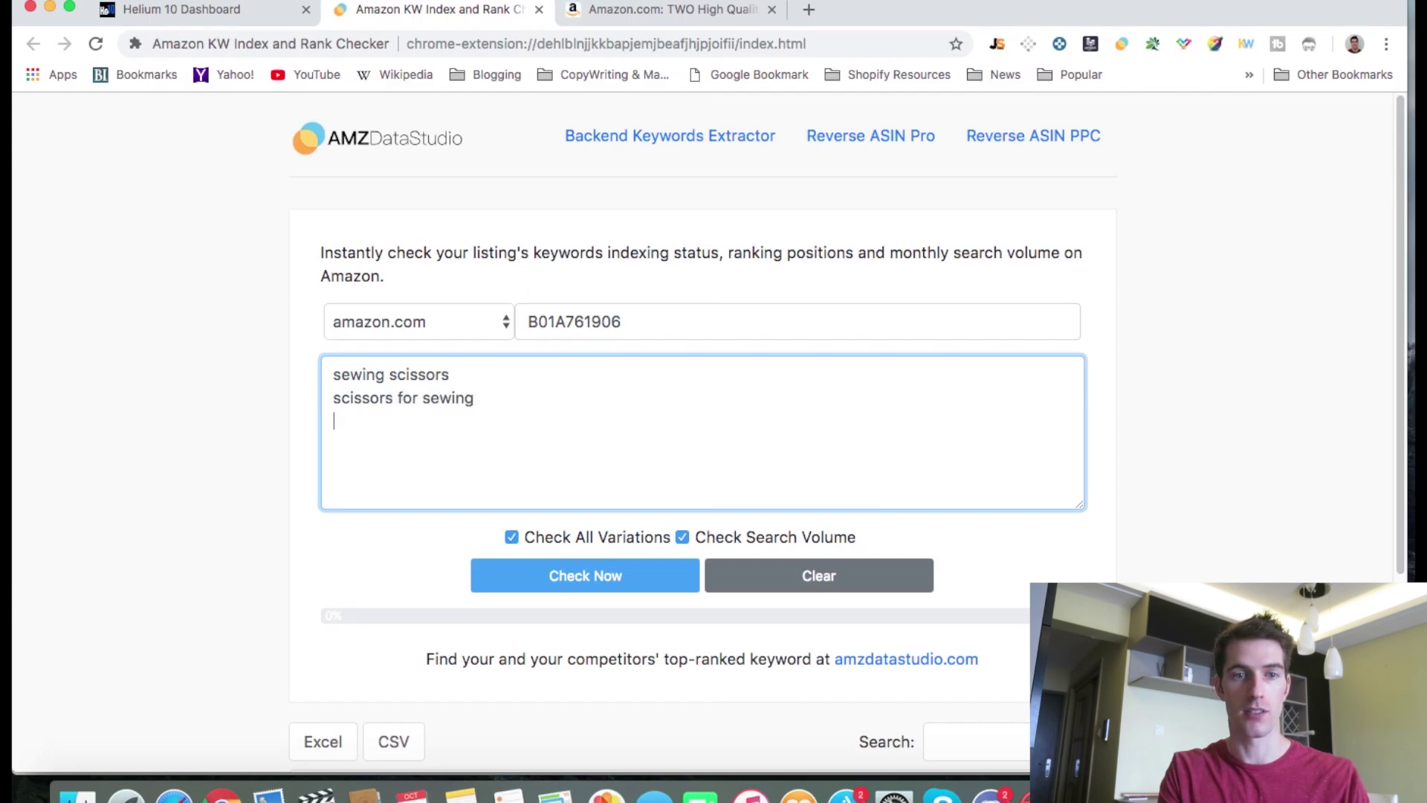
text(stainless stel)
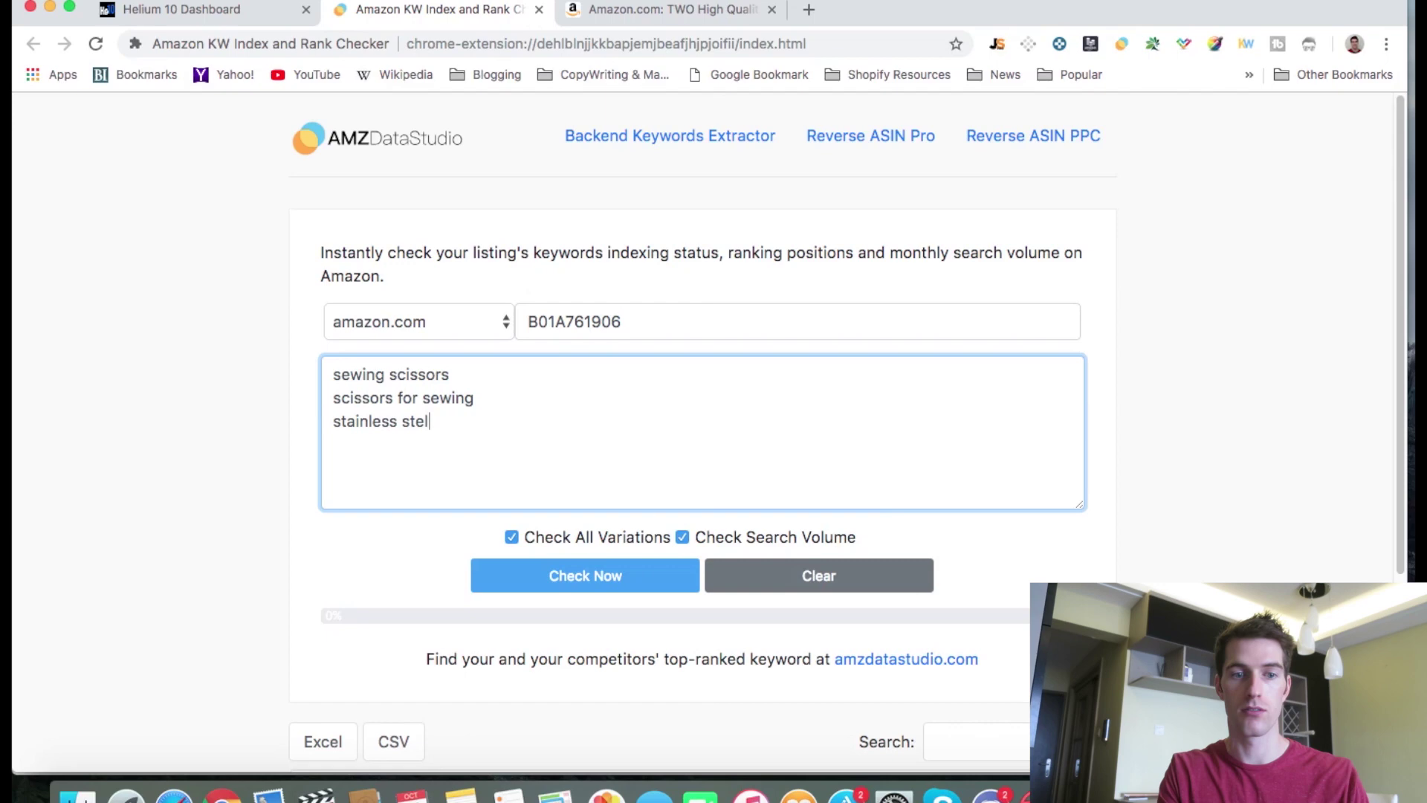
key(BackSpace)
text(e)
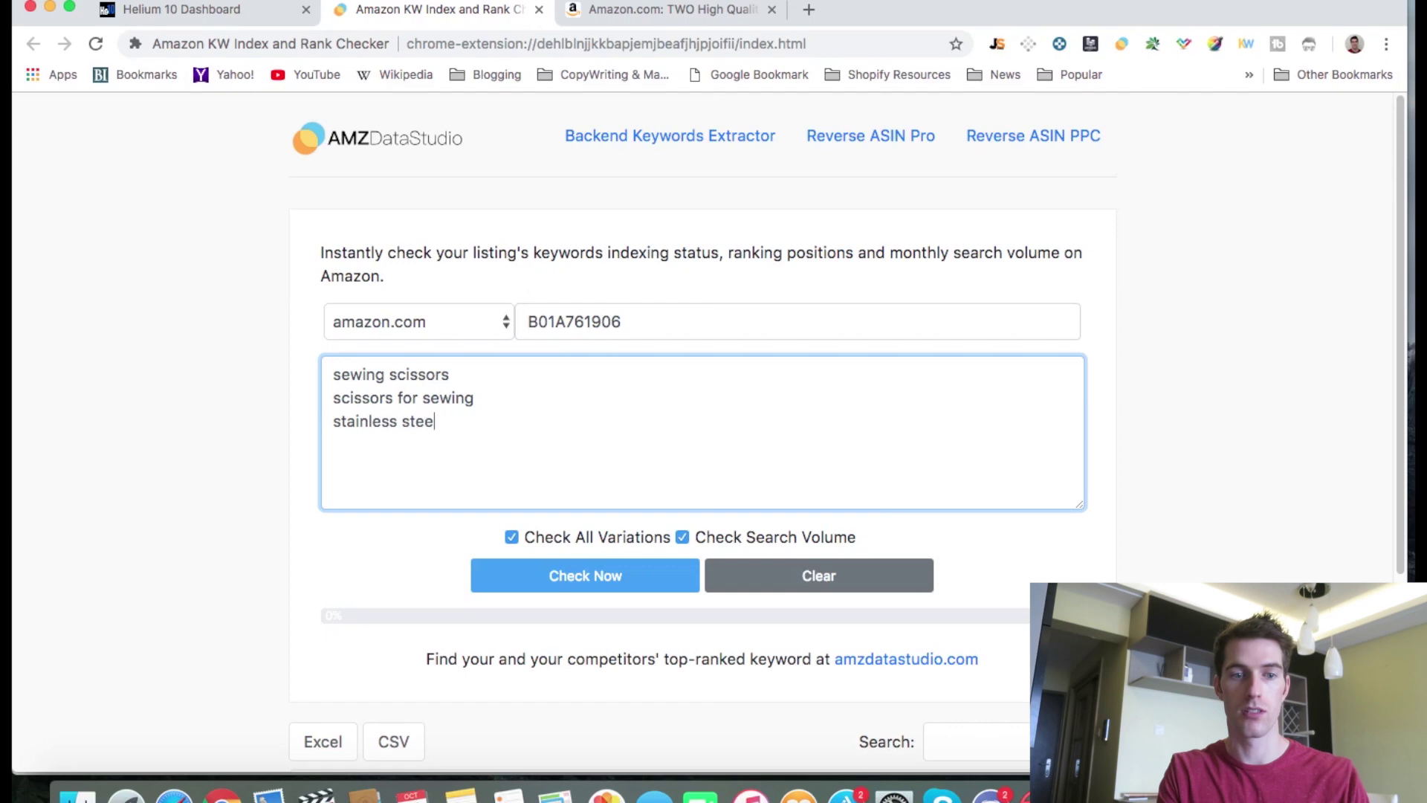
text(l sewing scissors)
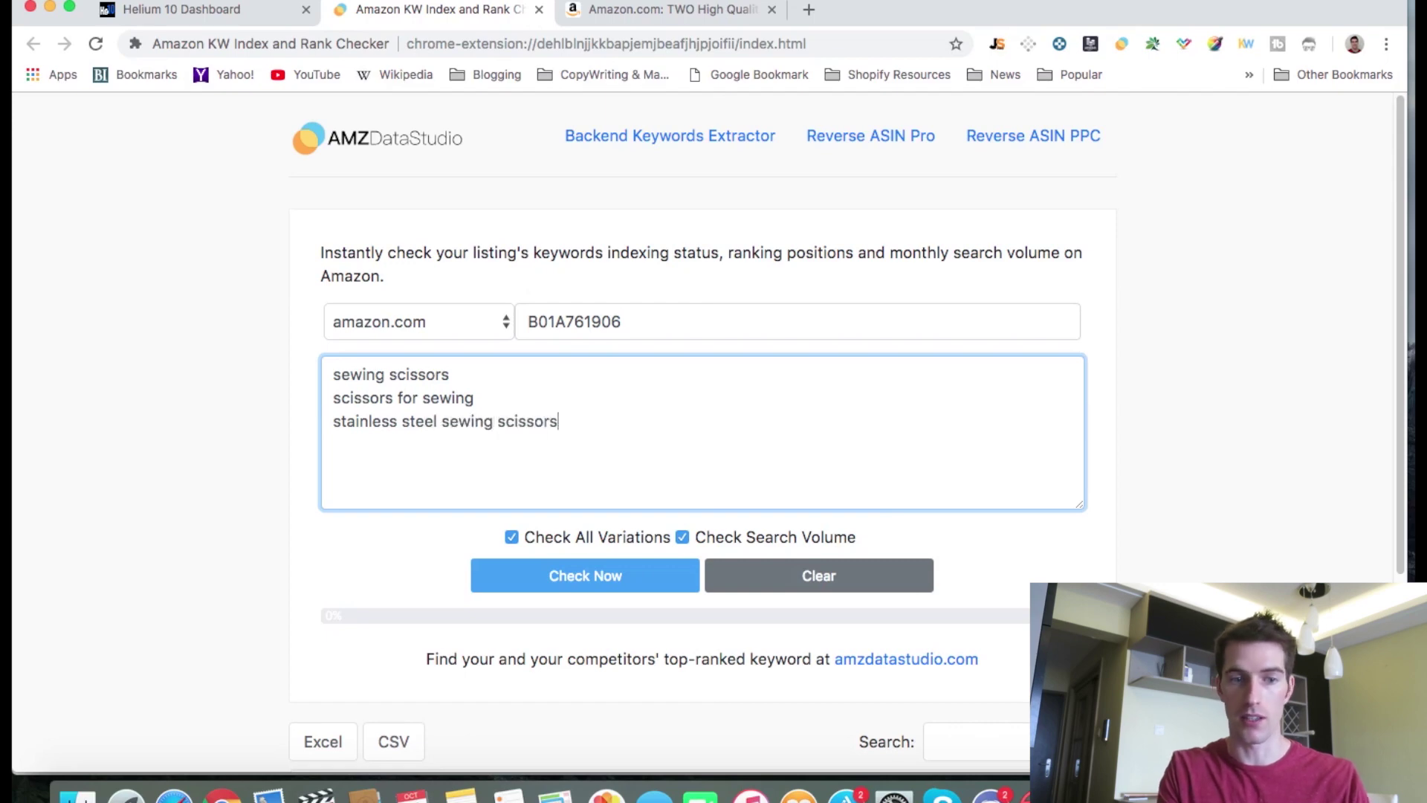
key(Return)
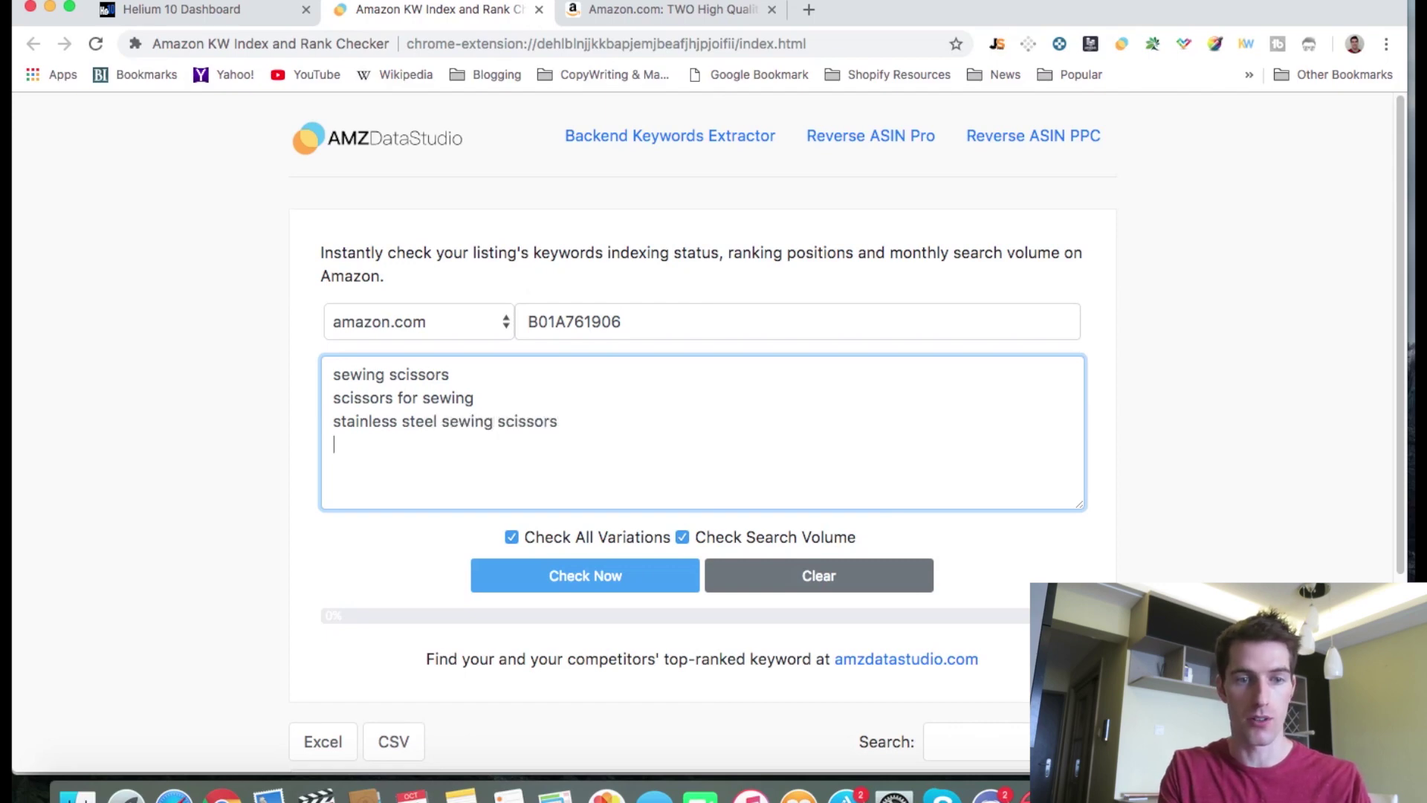
After checking the product page, add the keyword 'gold plated sewing scissors'
click(676, 9)
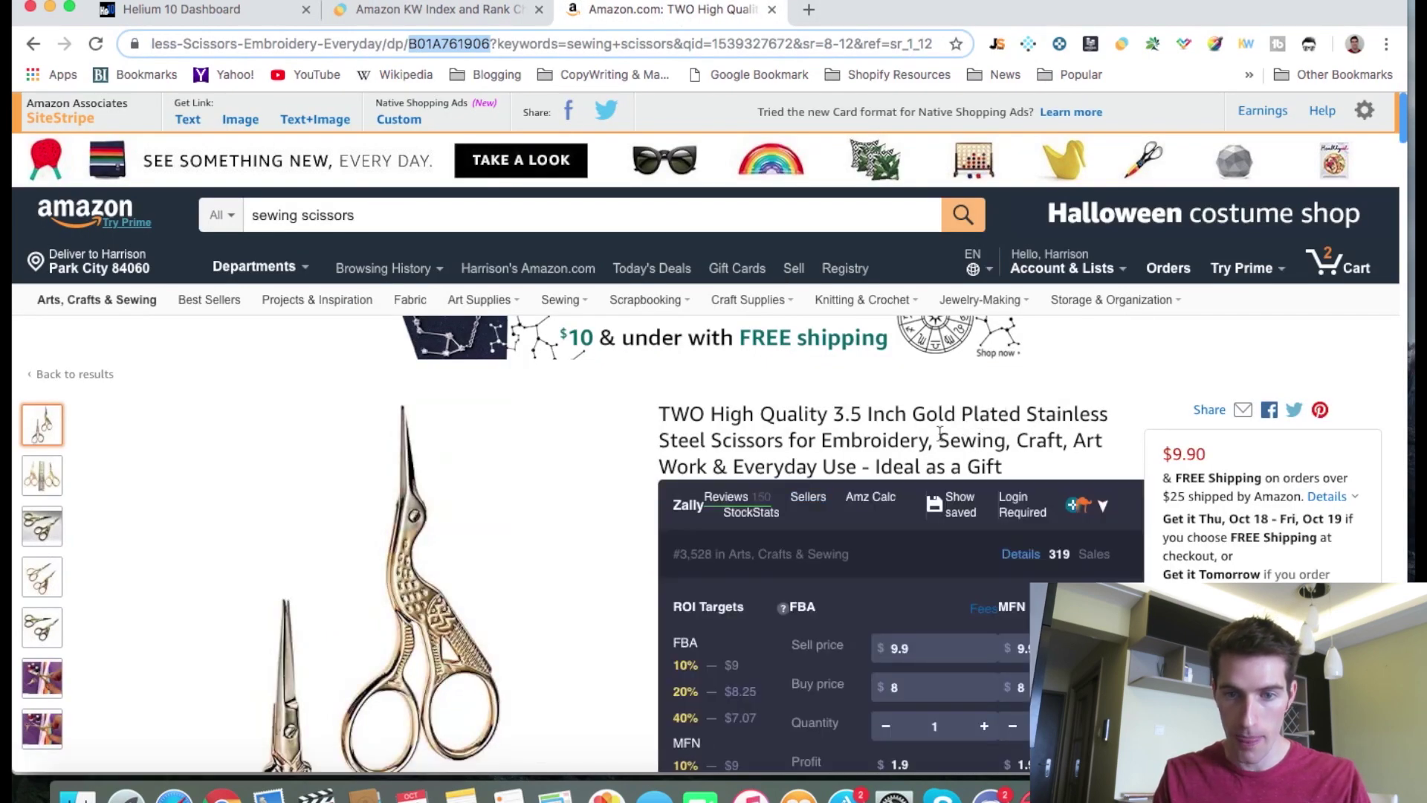
click(384, 10)
text(gold pl)
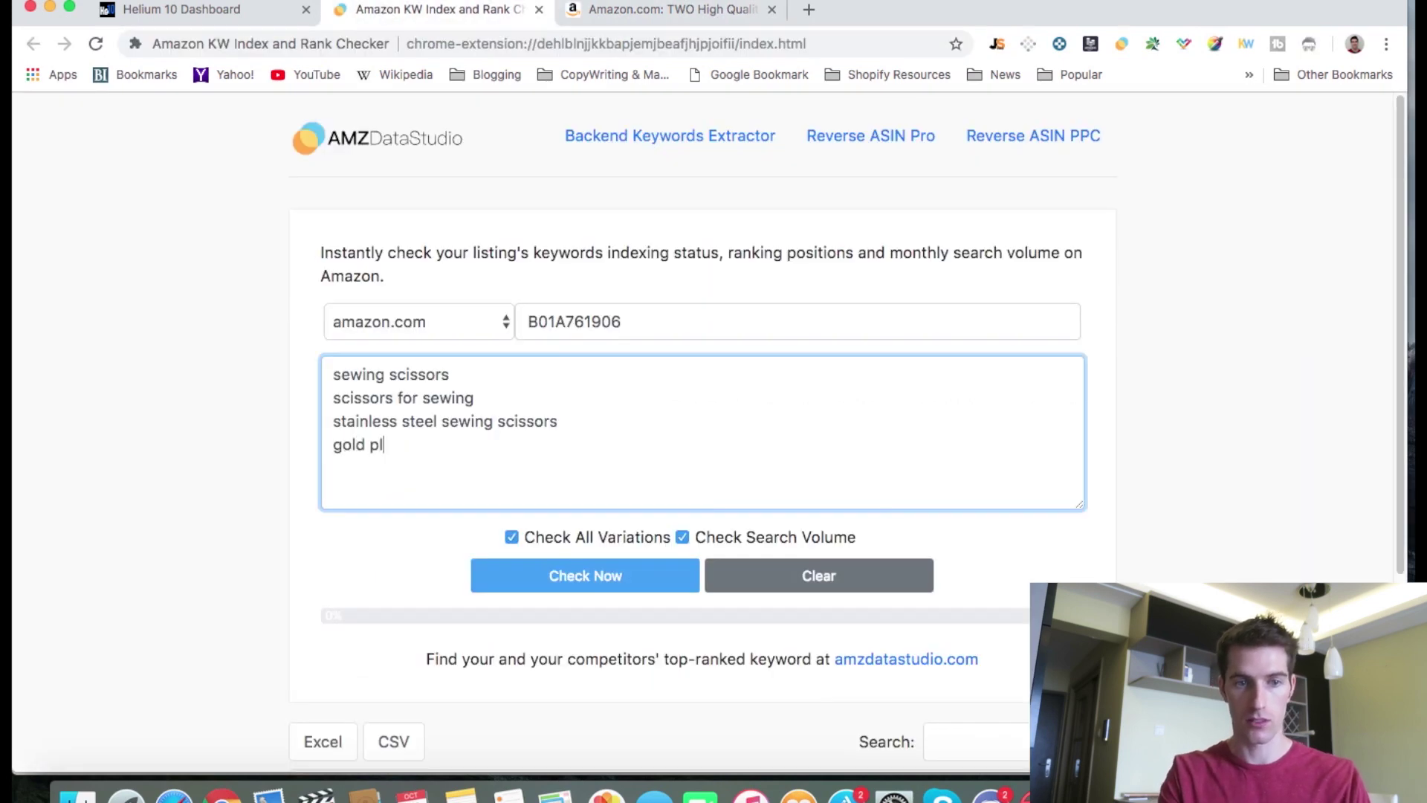
text(ated sewing)
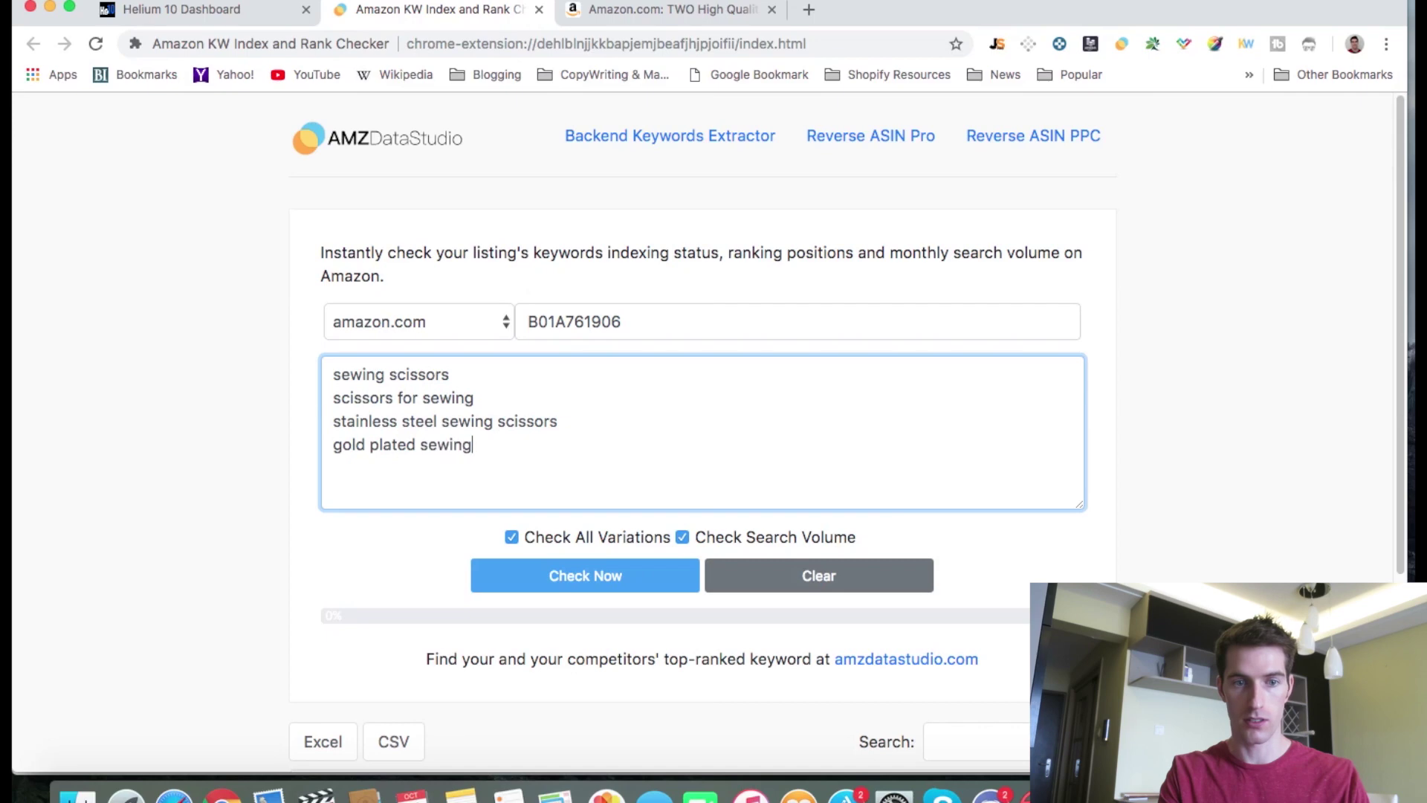
text( scissors)
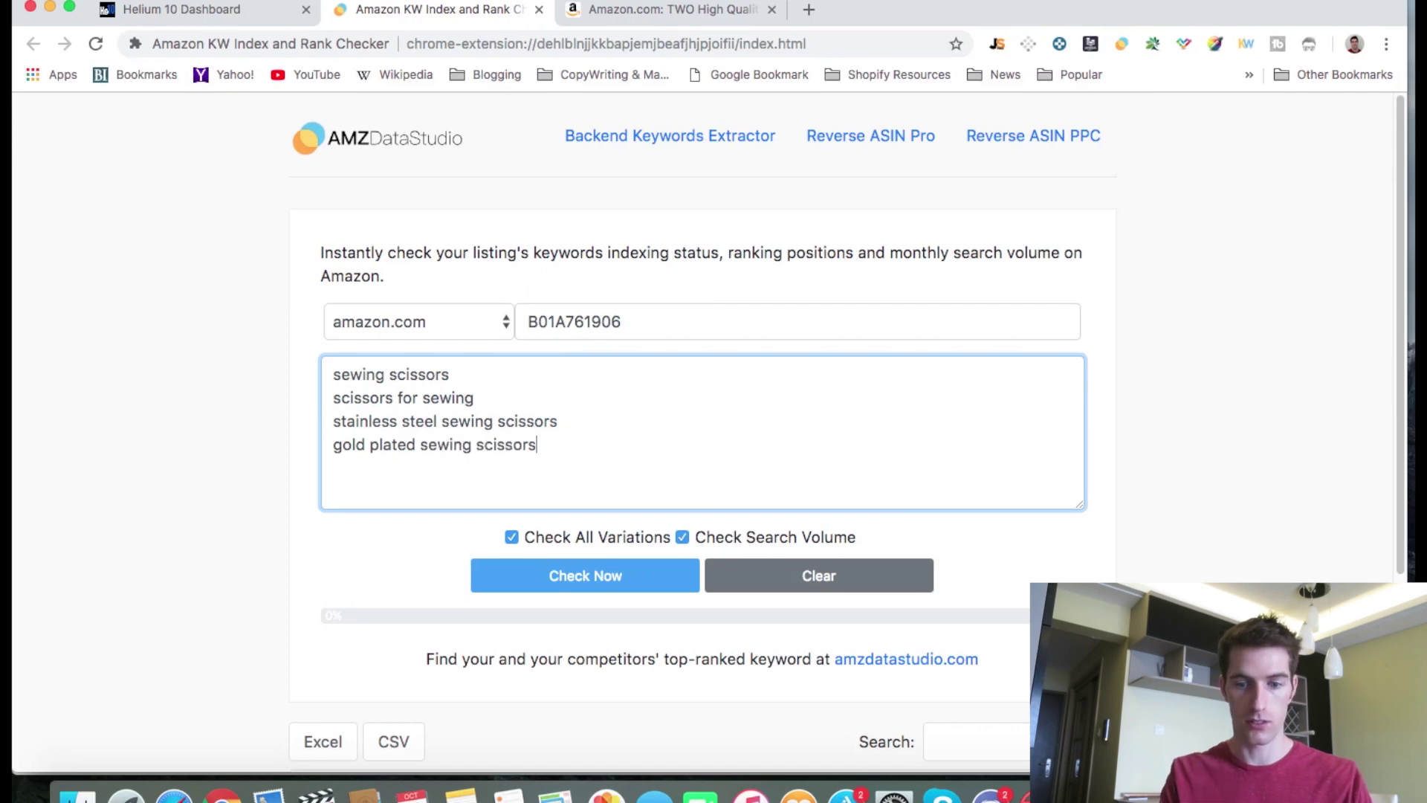
key(Return)
Recheck the listing, then run the rank check on the four keywords
click(639, 9)
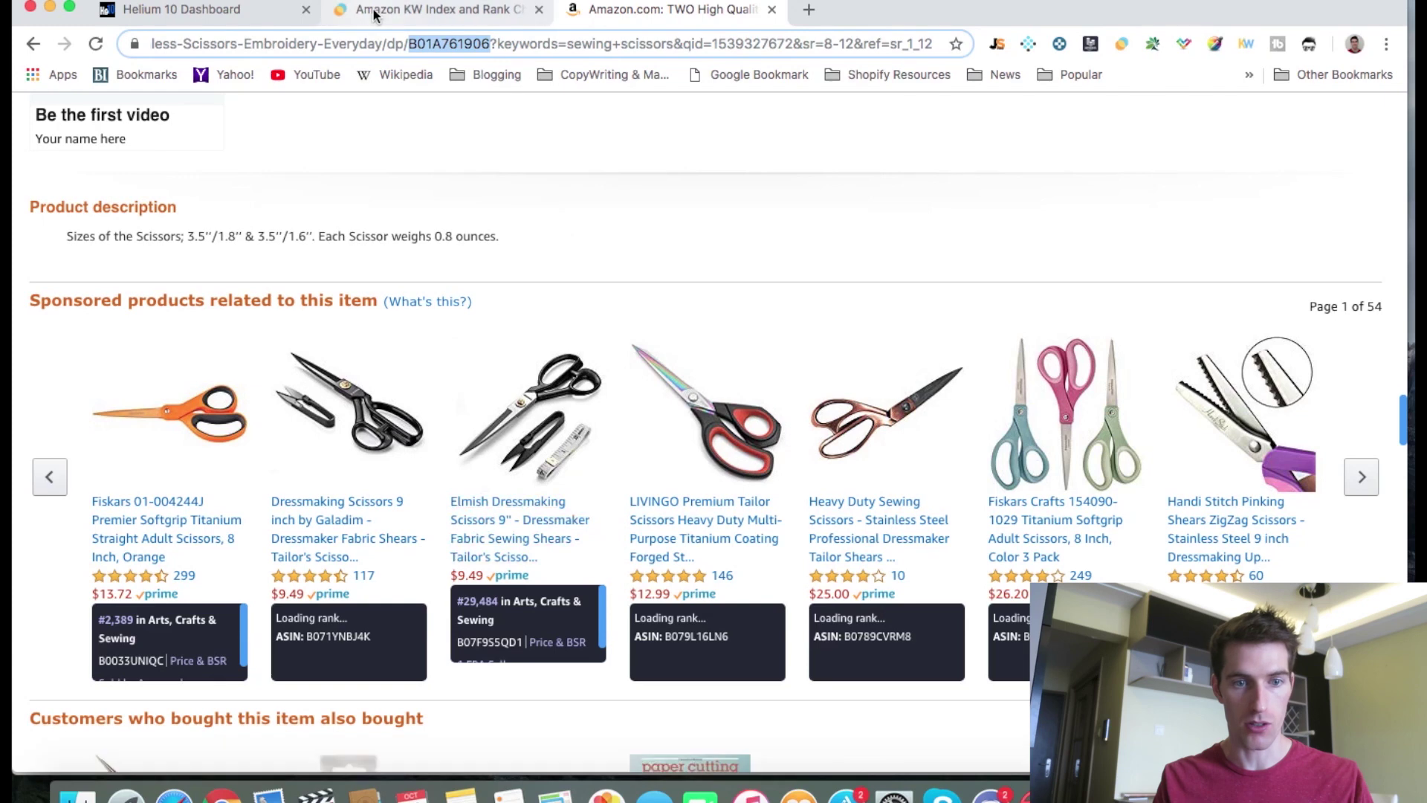
click(375, 11)
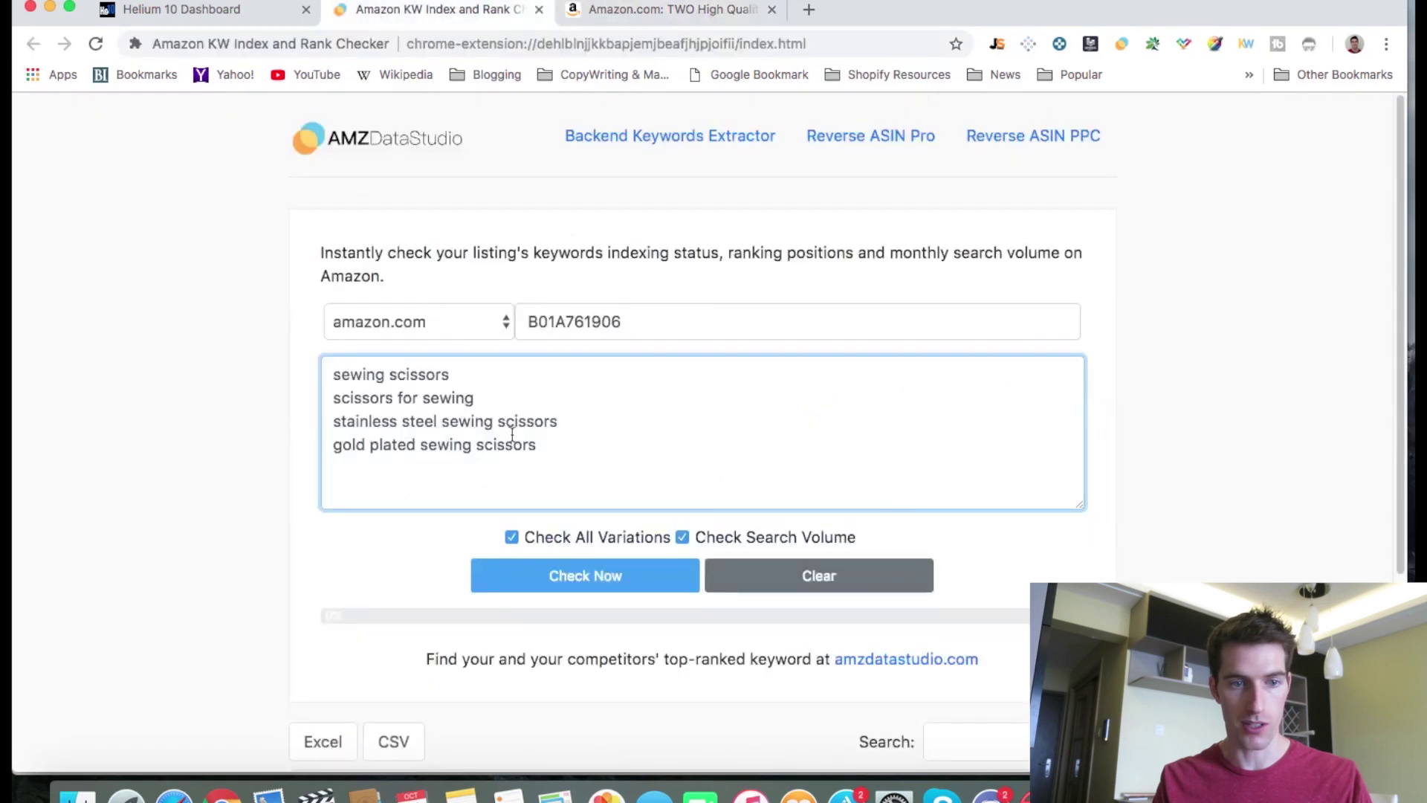
scroll(509, 435, down, 1)
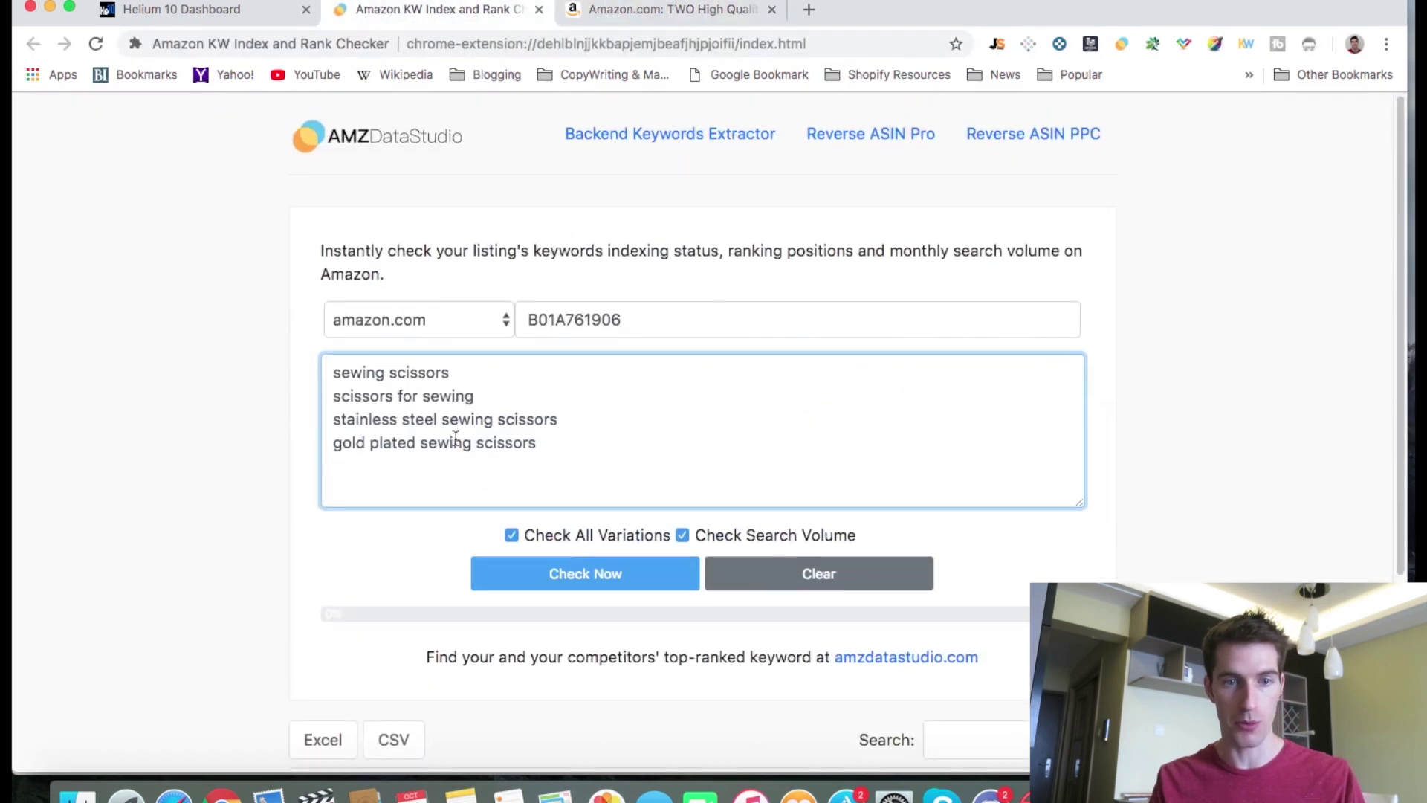
click(597, 577)
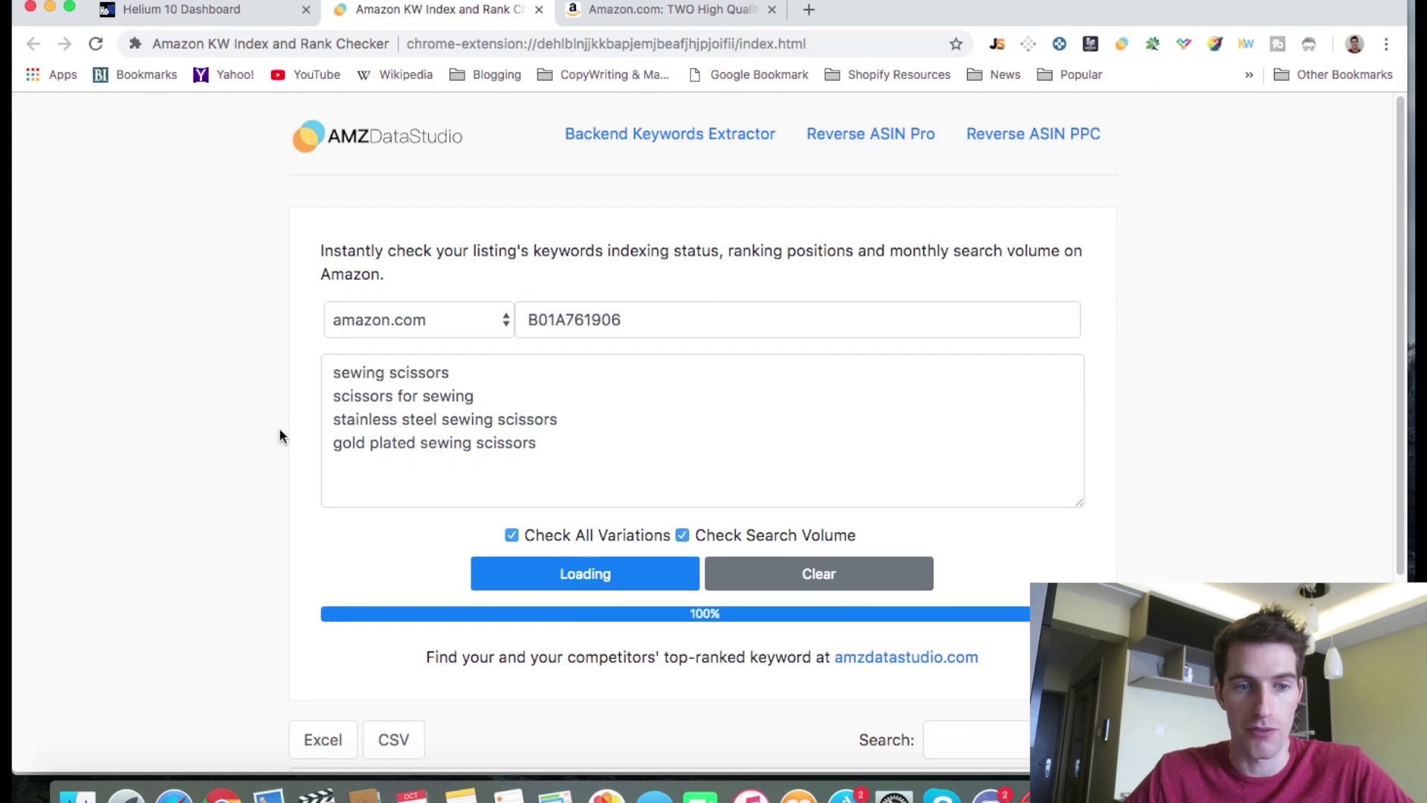
Review the results table: all four keywords indexed, ranking 12, 43, 43 and 5, with Competing Products explained
scroll(254, 496, down, 5)
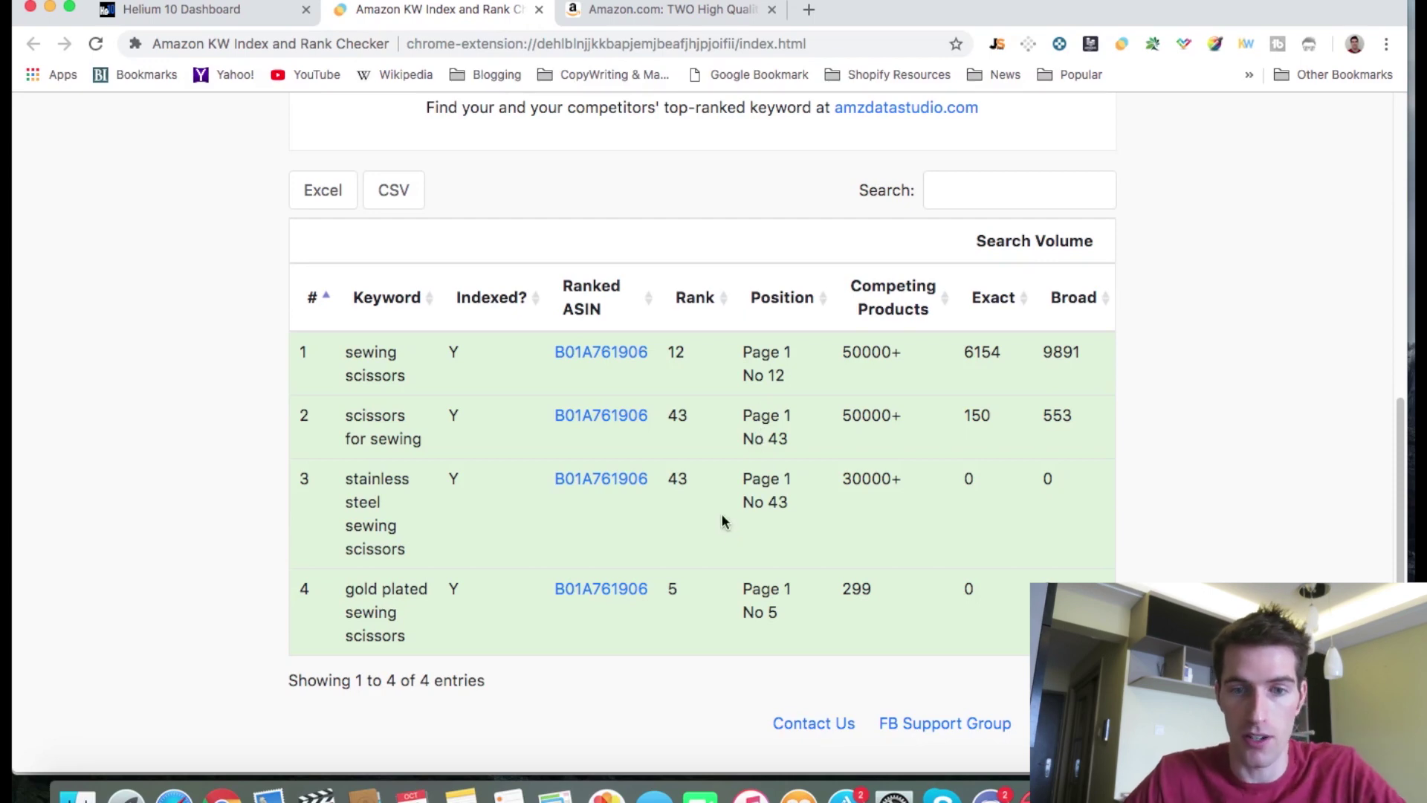
mouse_move(906, 294)
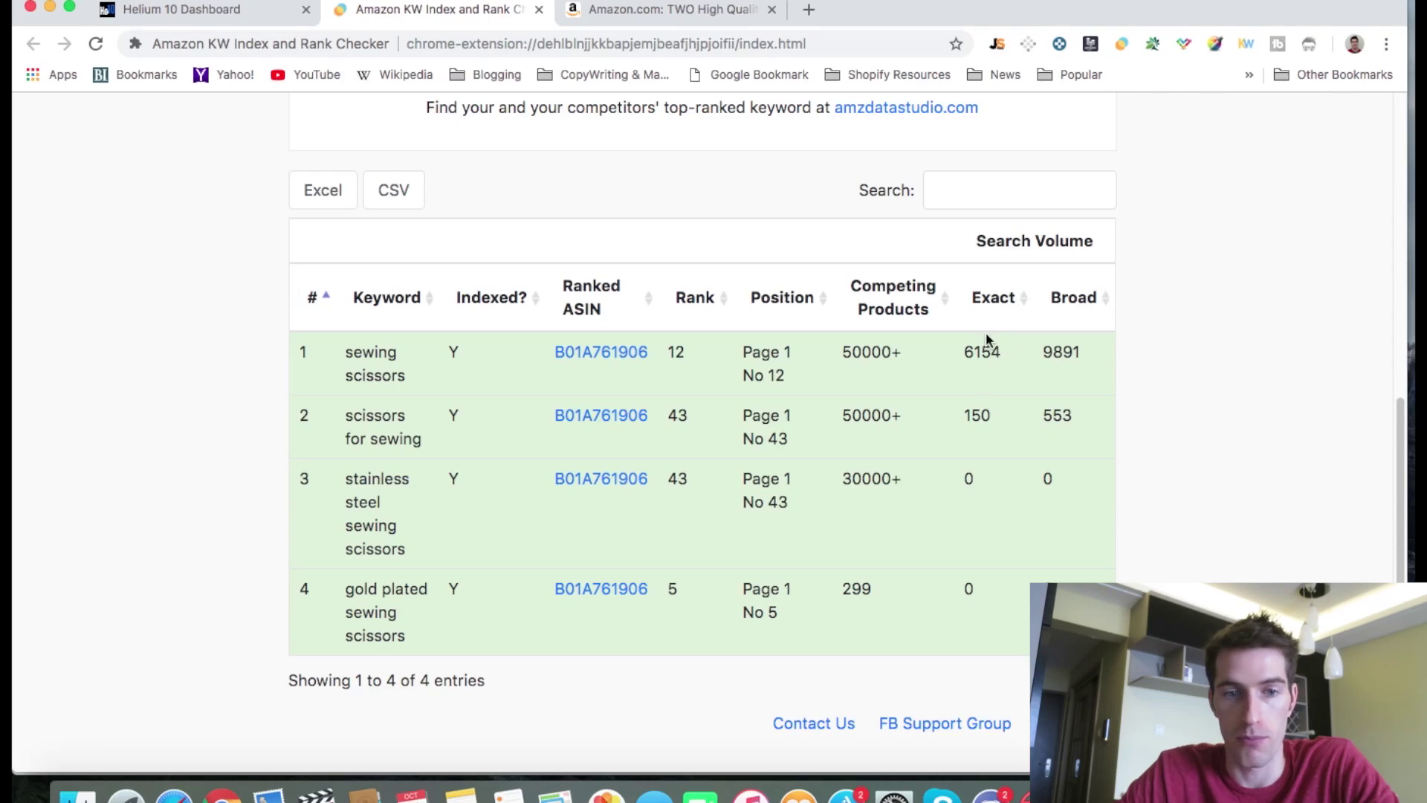
Clear ASIN B01A761906 from the checker's ASIN field
scroll(988, 330, up, 5)
scroll(1170, 283, up, 4)
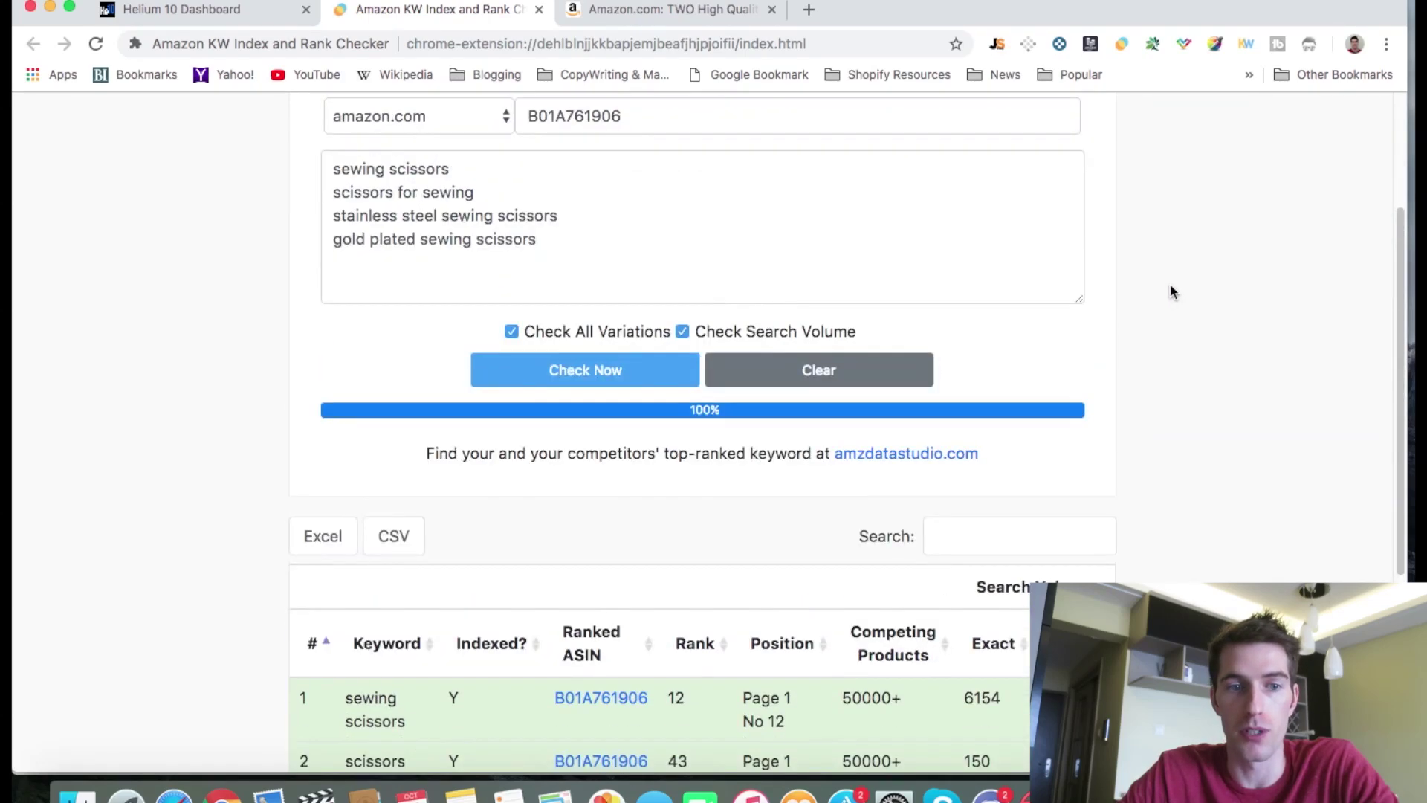
scroll(1170, 291, up, 1)
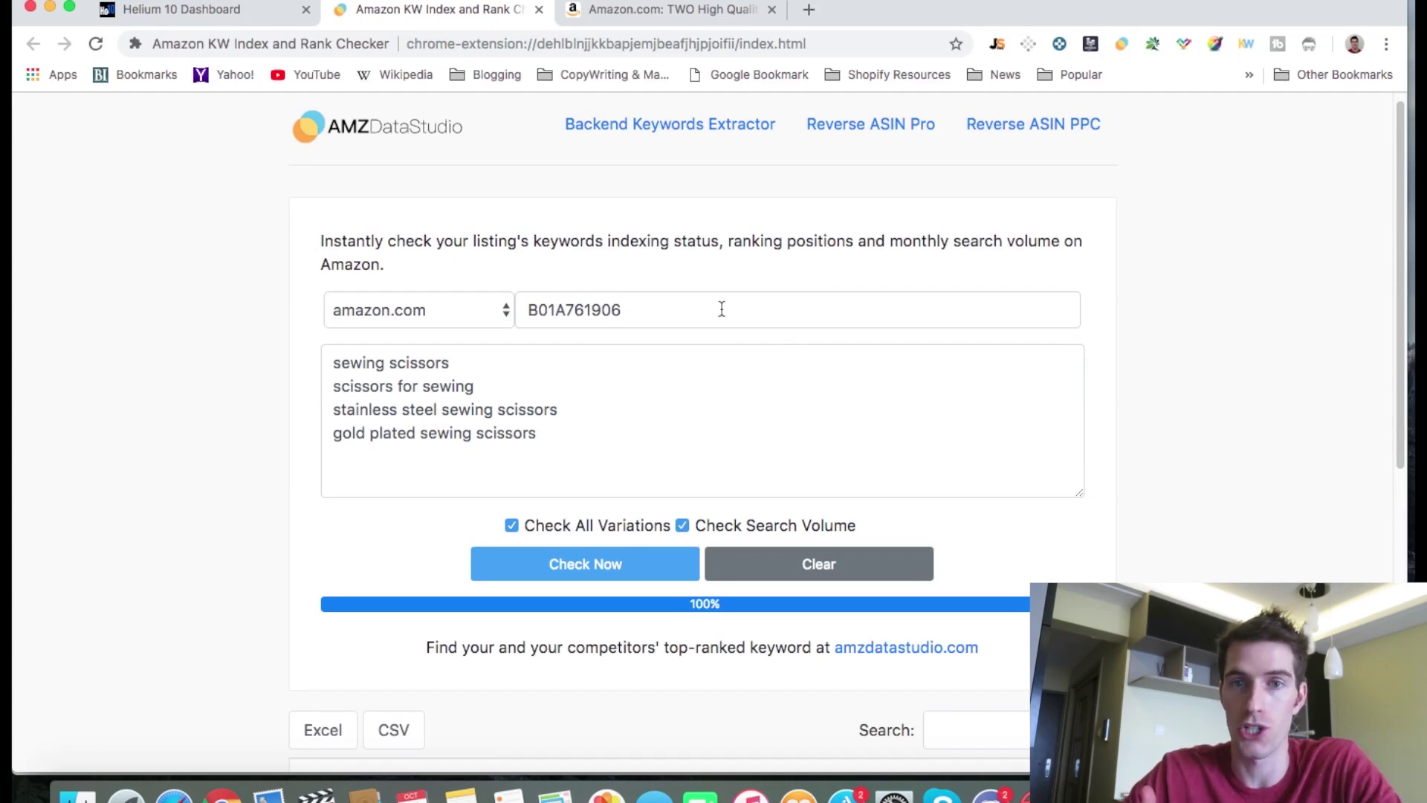
double_click(654, 317)
key(BackSpace)
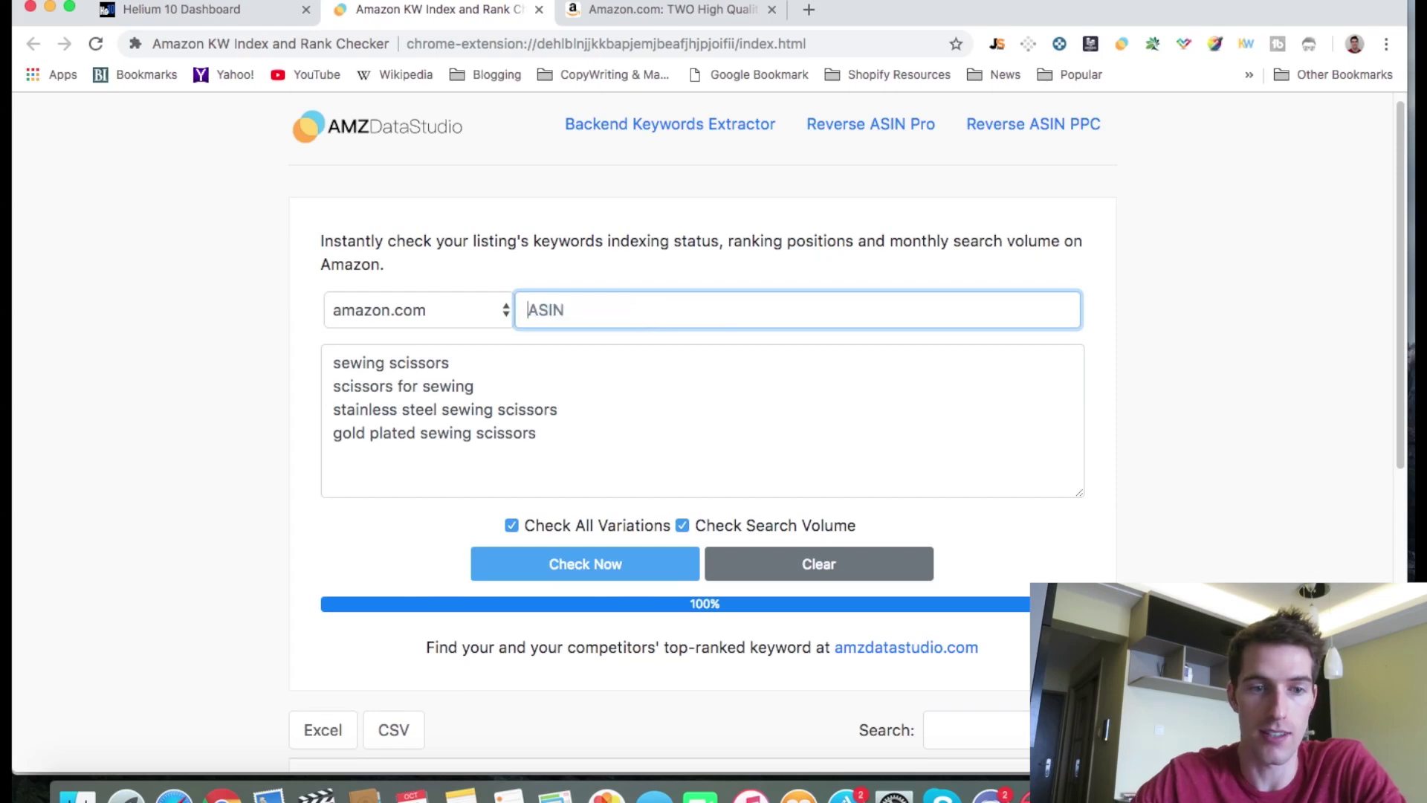
Replace the keywords with garlic press, baking mat, glass tumblers, fishing jacket and anxiety blankets
click(632, 468)
key(shift+Up)
key(shift+Up)
key(shift+Up)
key(shift+Up)
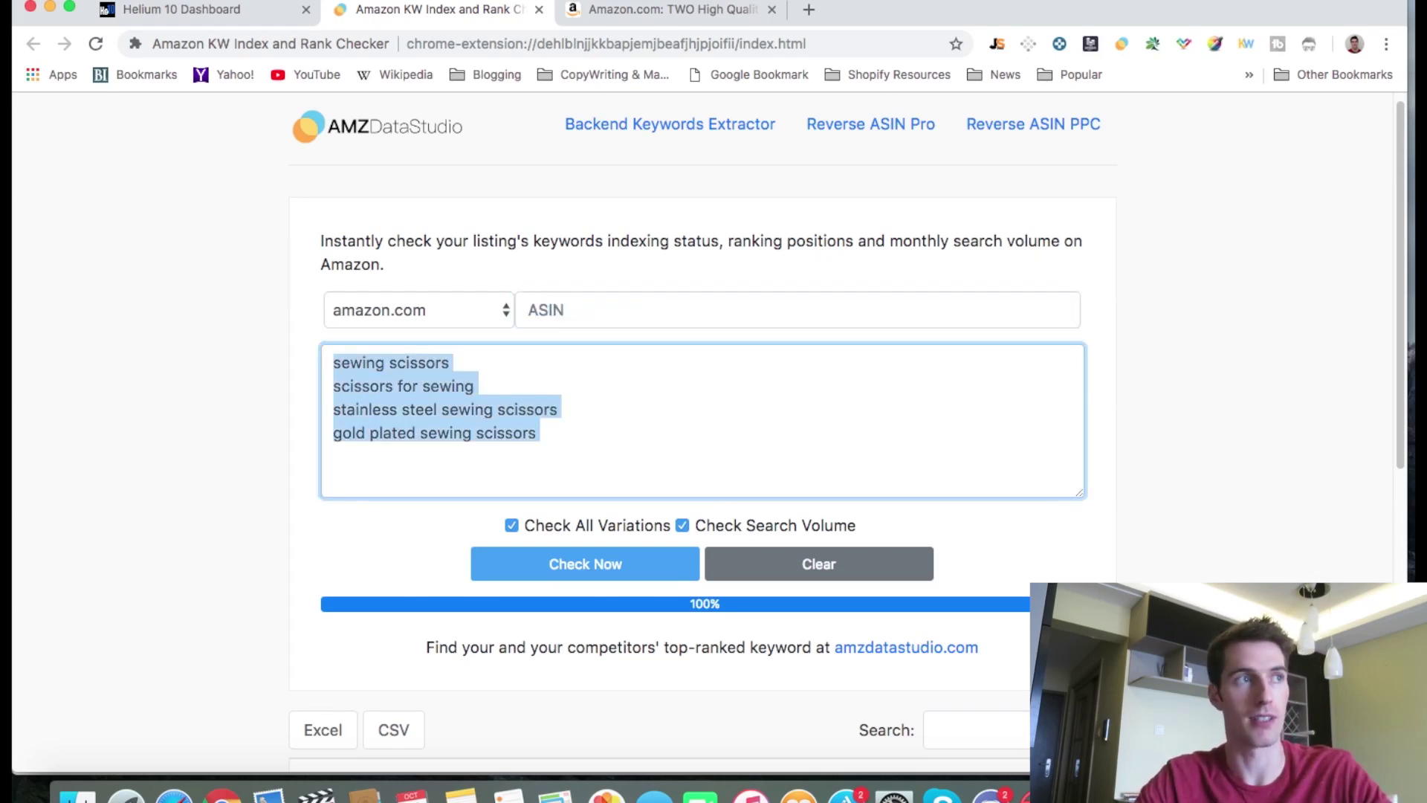
text(garlic press )
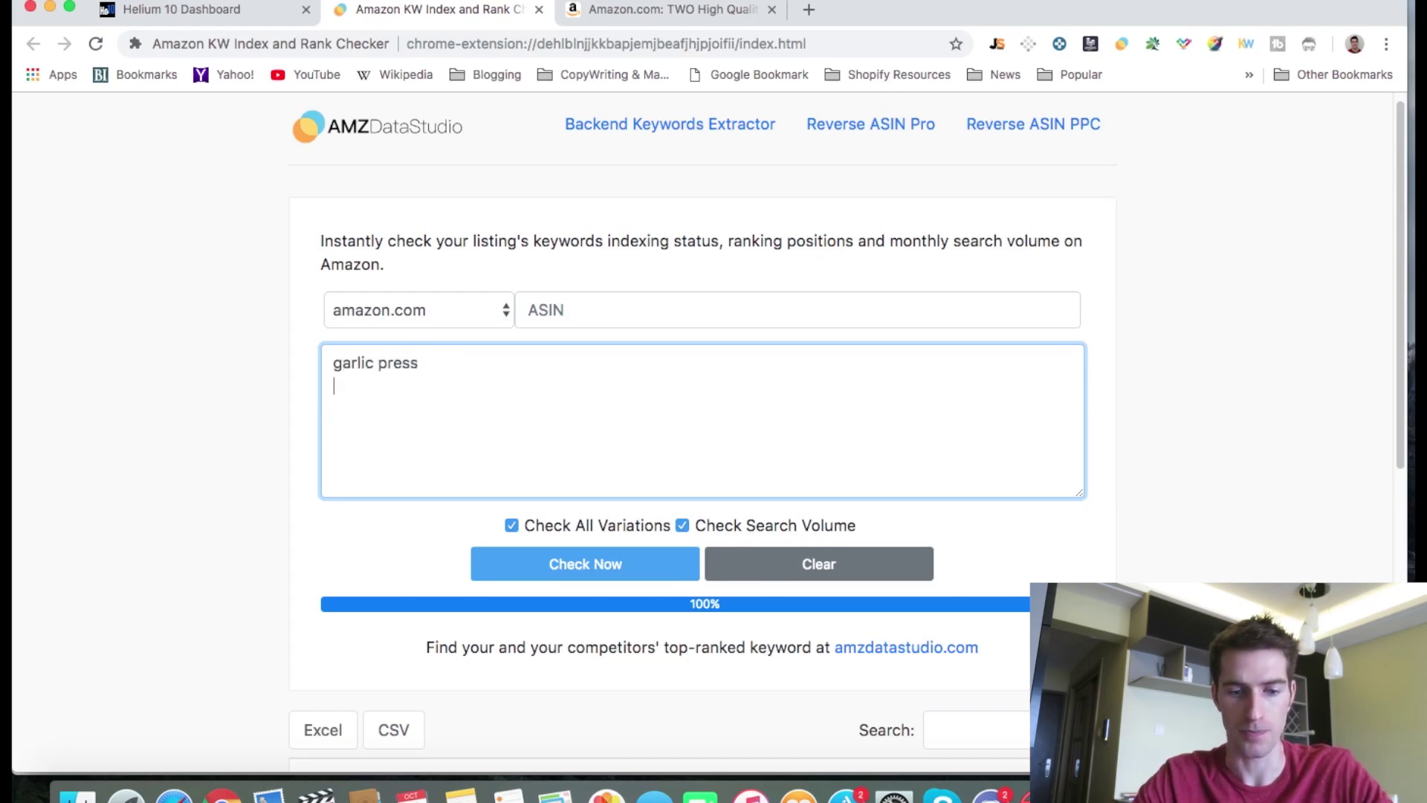
text(baking ma)
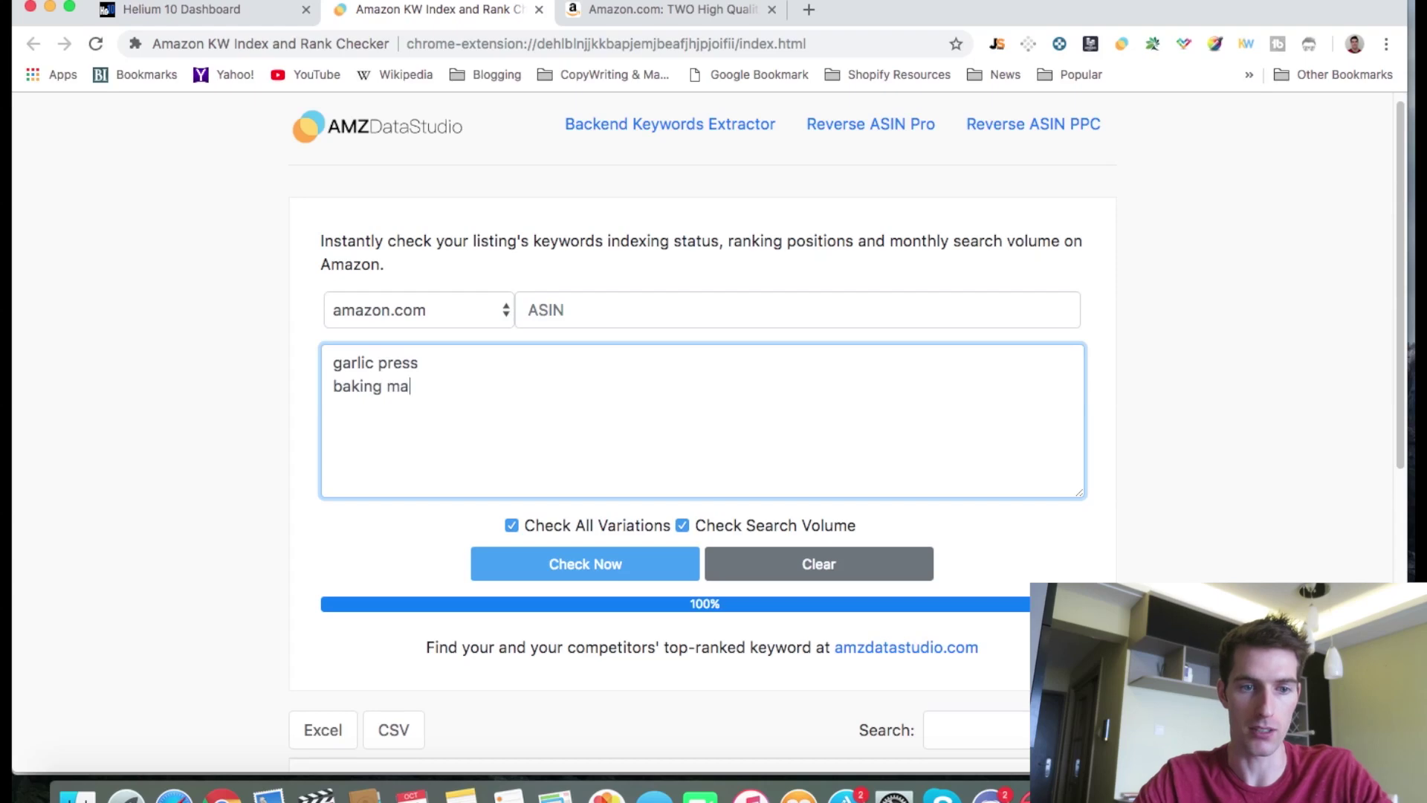
text(t)
key(Return)
text(glas)
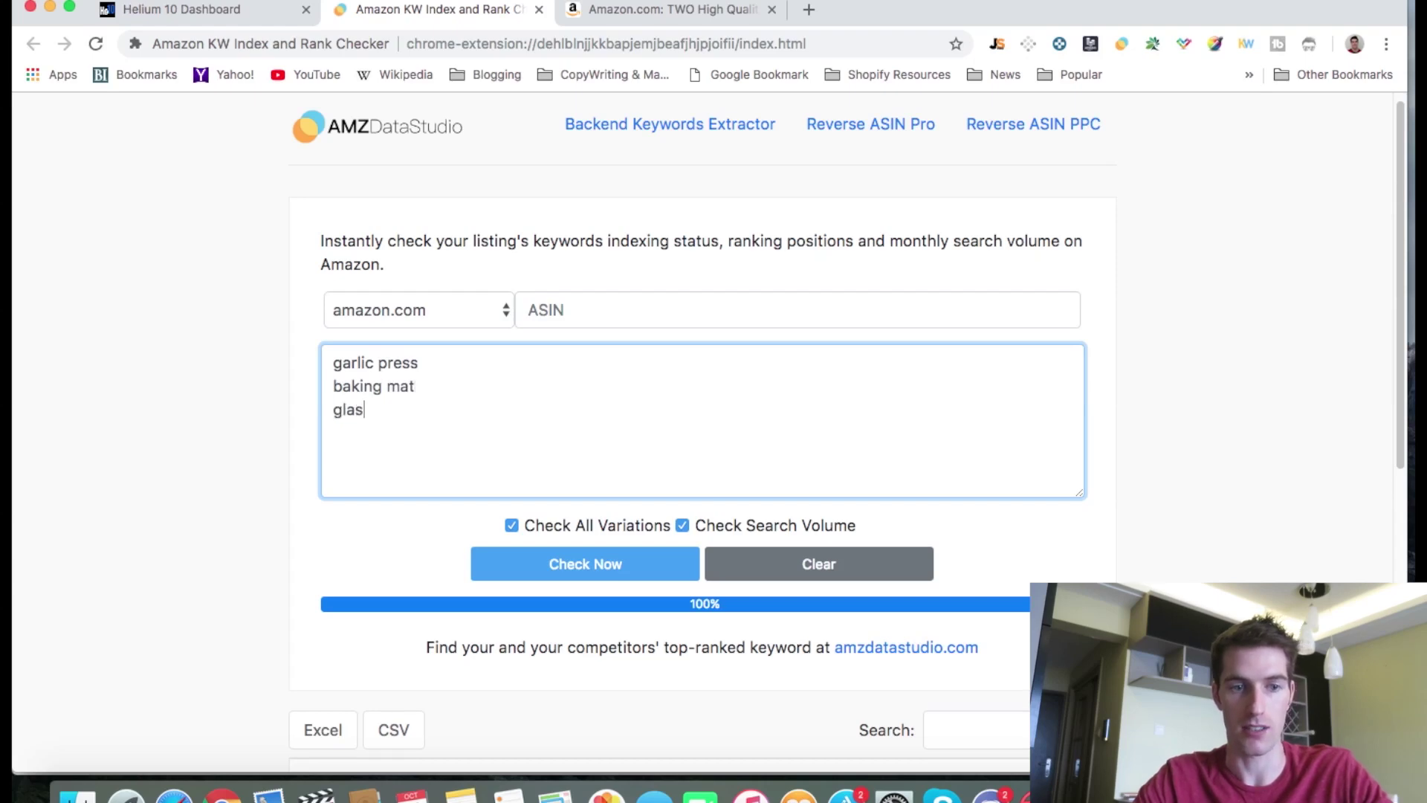
text(s tum)
key(BackSpace)
text(umblers)
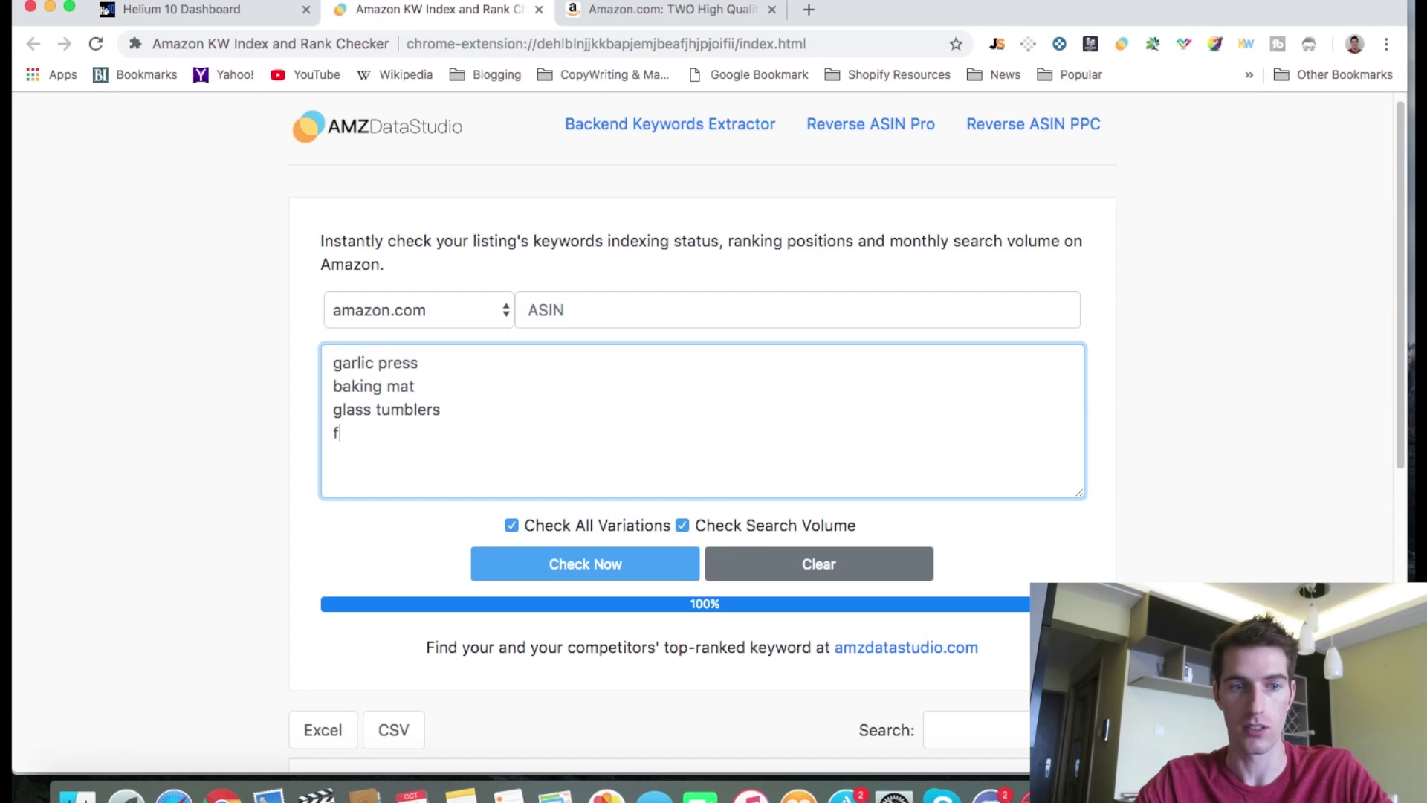
key(Return)
text(fishing)
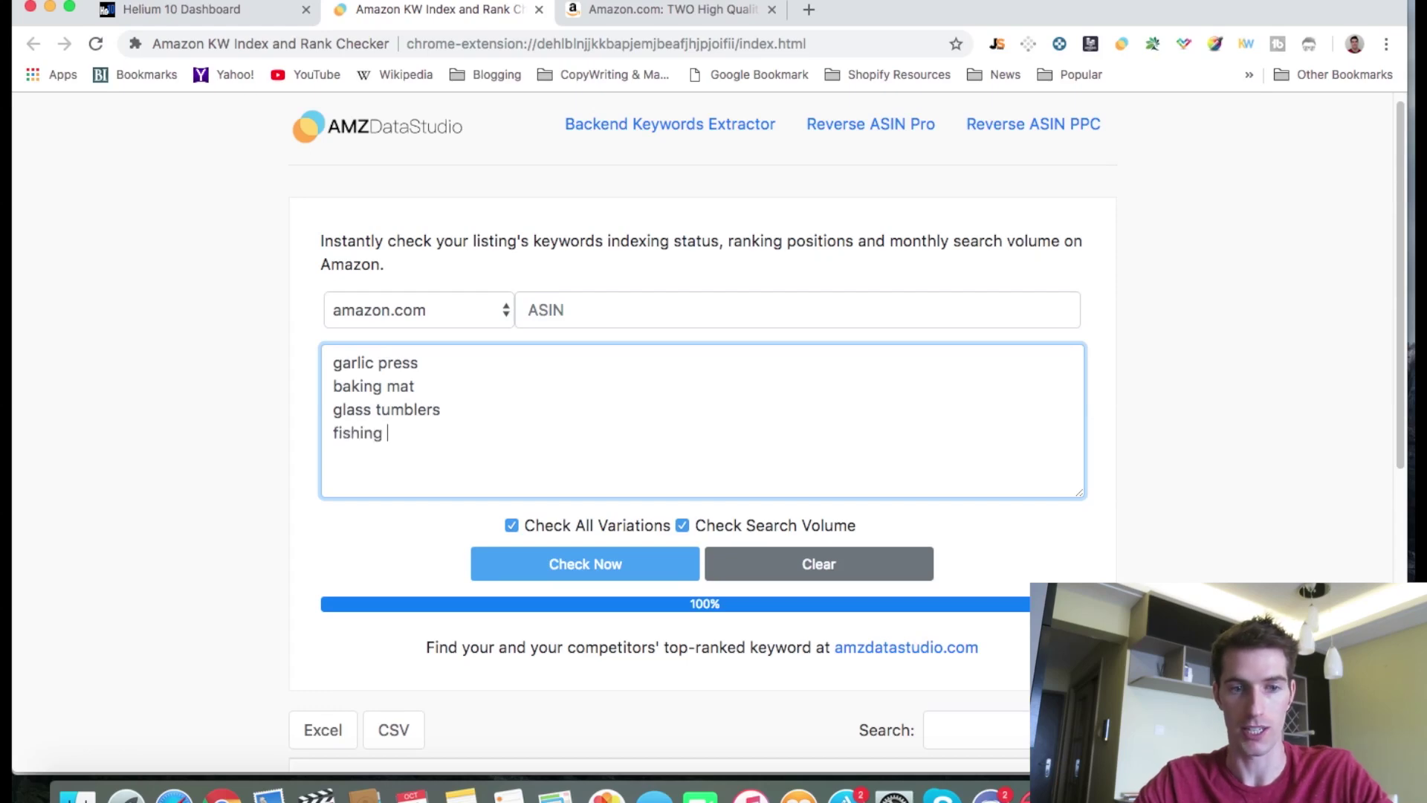
text( jacket)
key(Return)
text(anxiety )
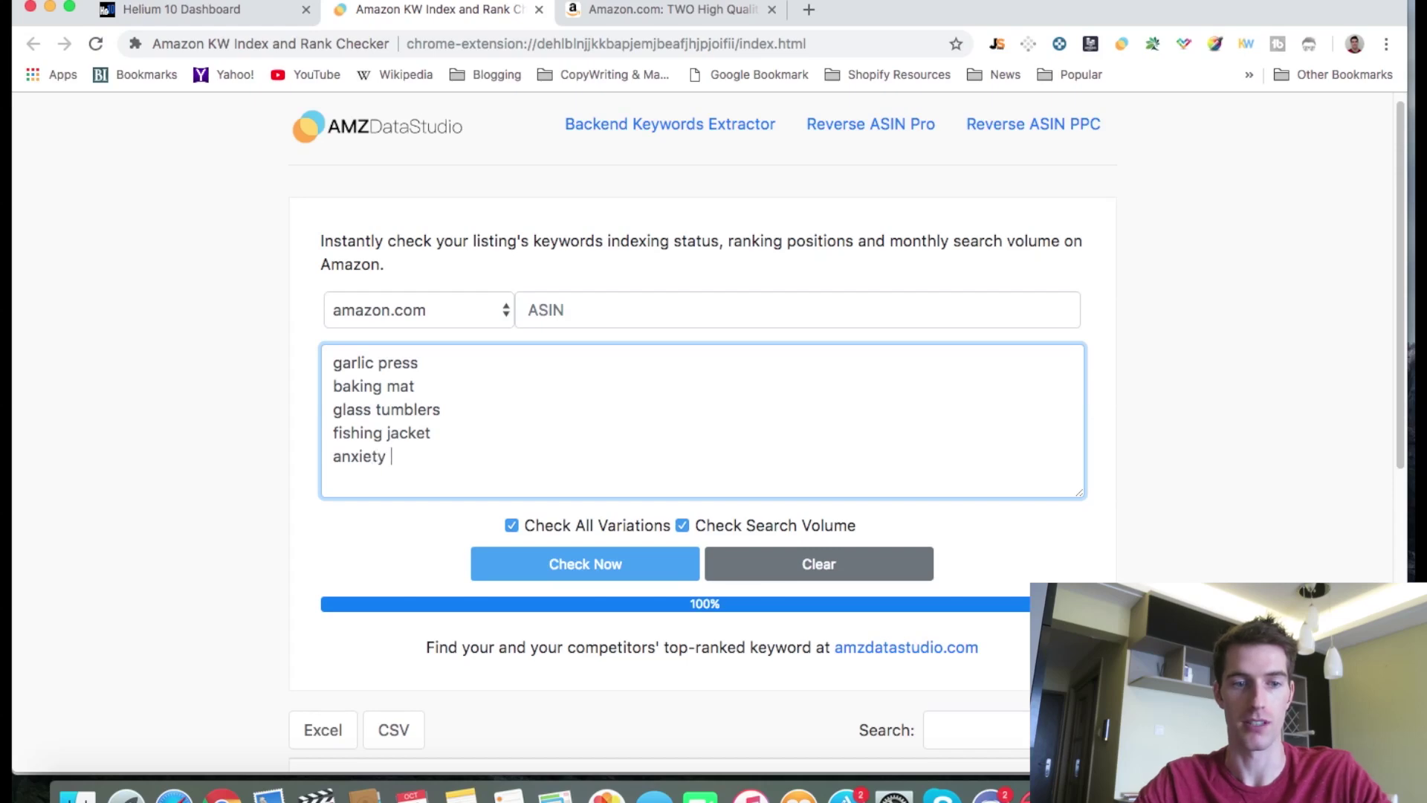
text(blankets)
scroll(295, 328, down, 3)
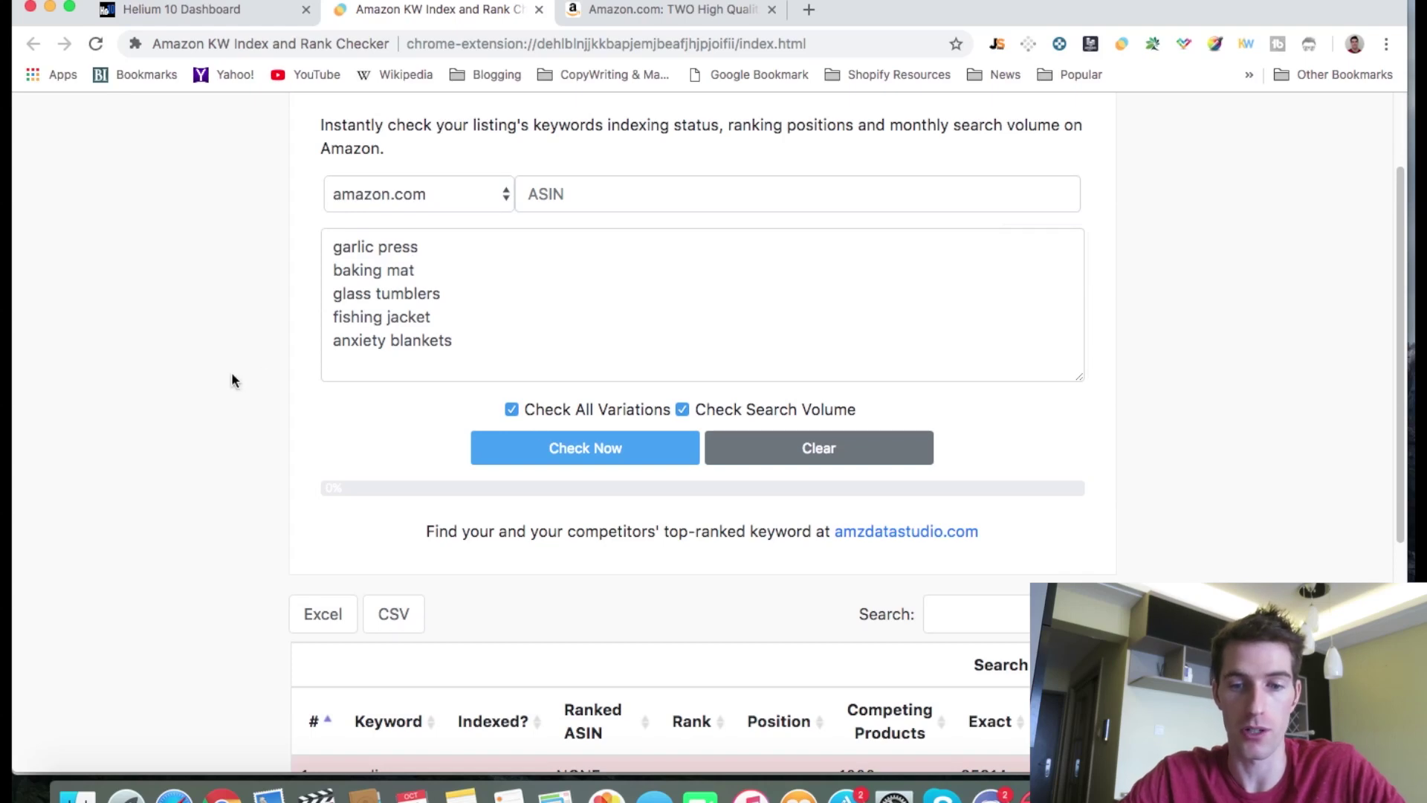
Read the five-row search volume and competing products table, then switch to the Helium 10 dashboard
scroll(232, 381, down, 5)
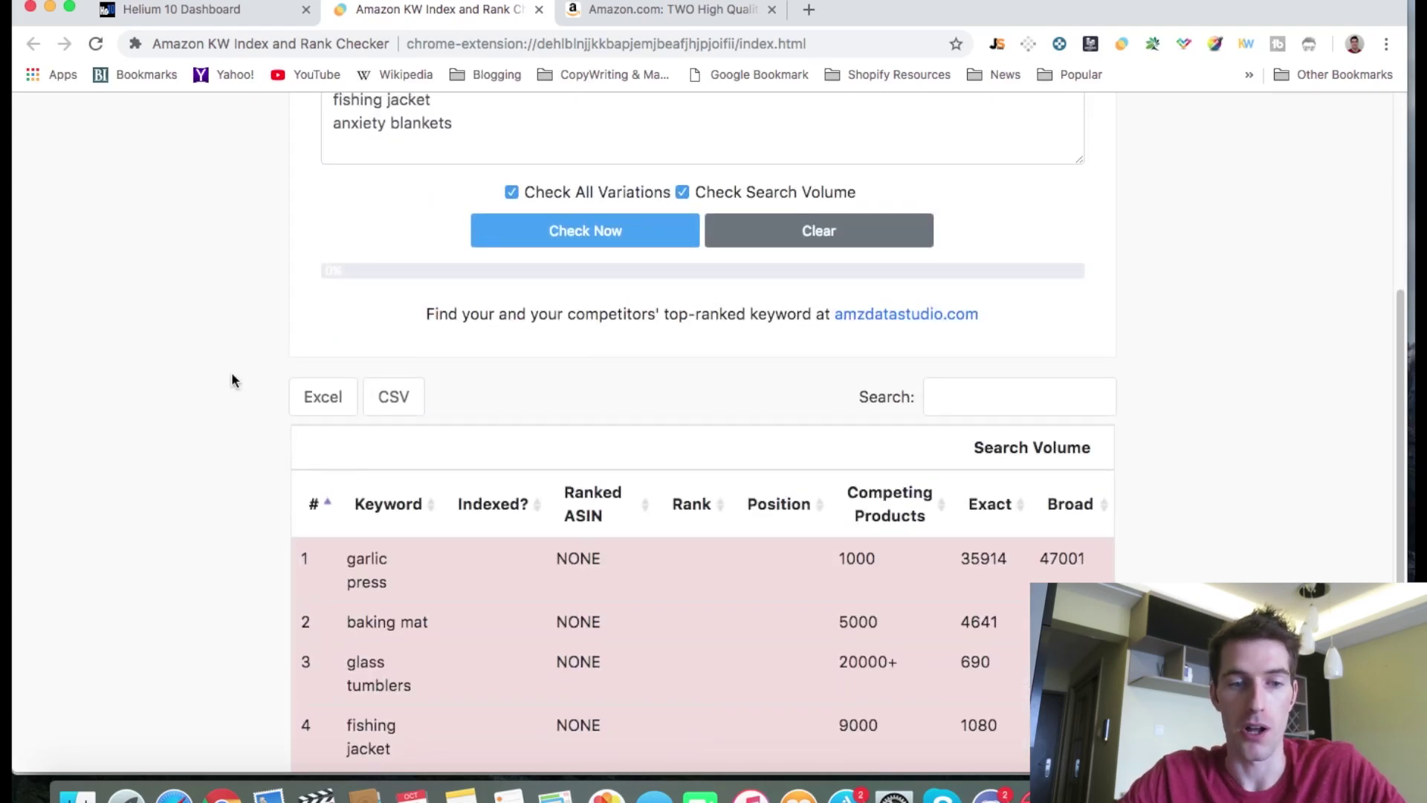
scroll(232, 381, down, 3)
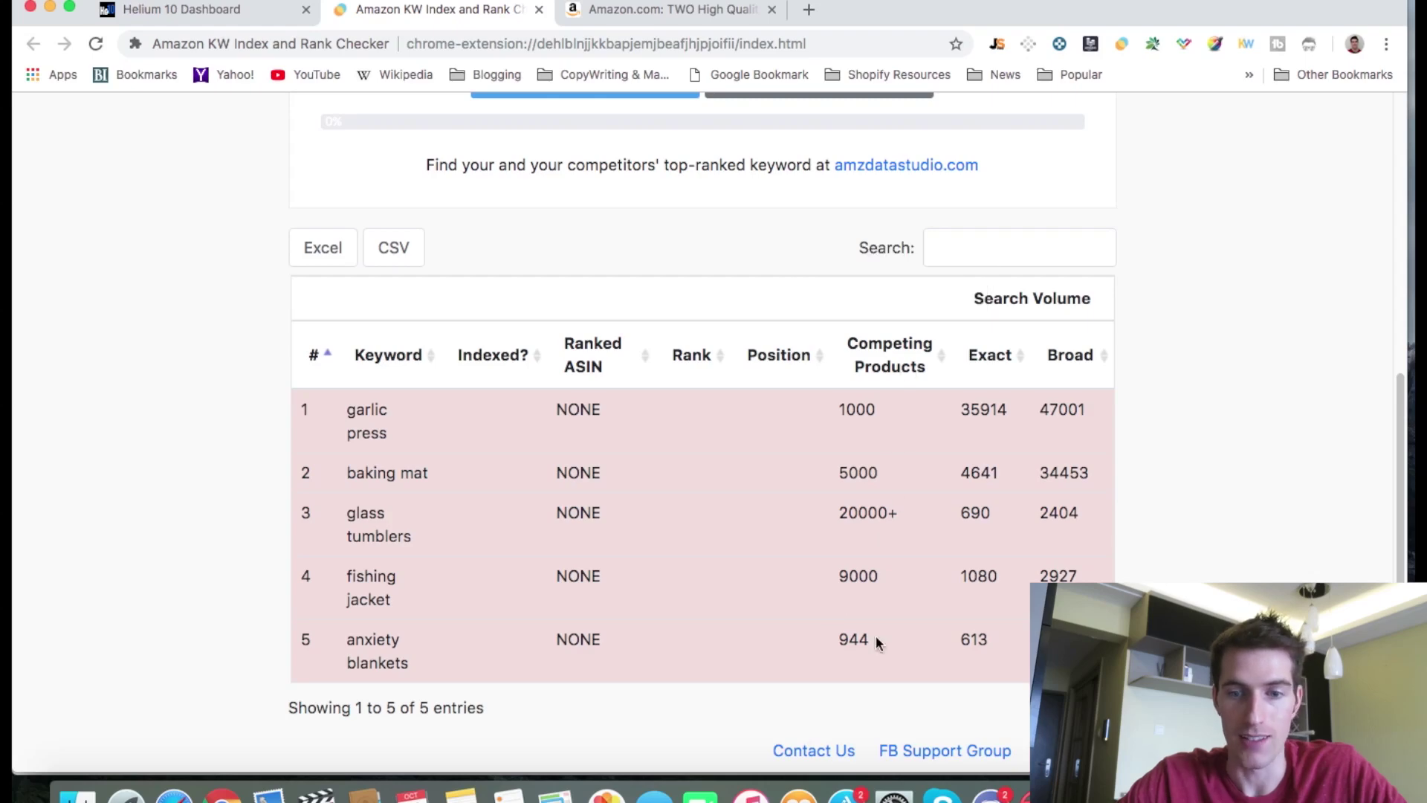
scroll(1235, 505, down, 1)
scroll(1228, 526, up, 5)
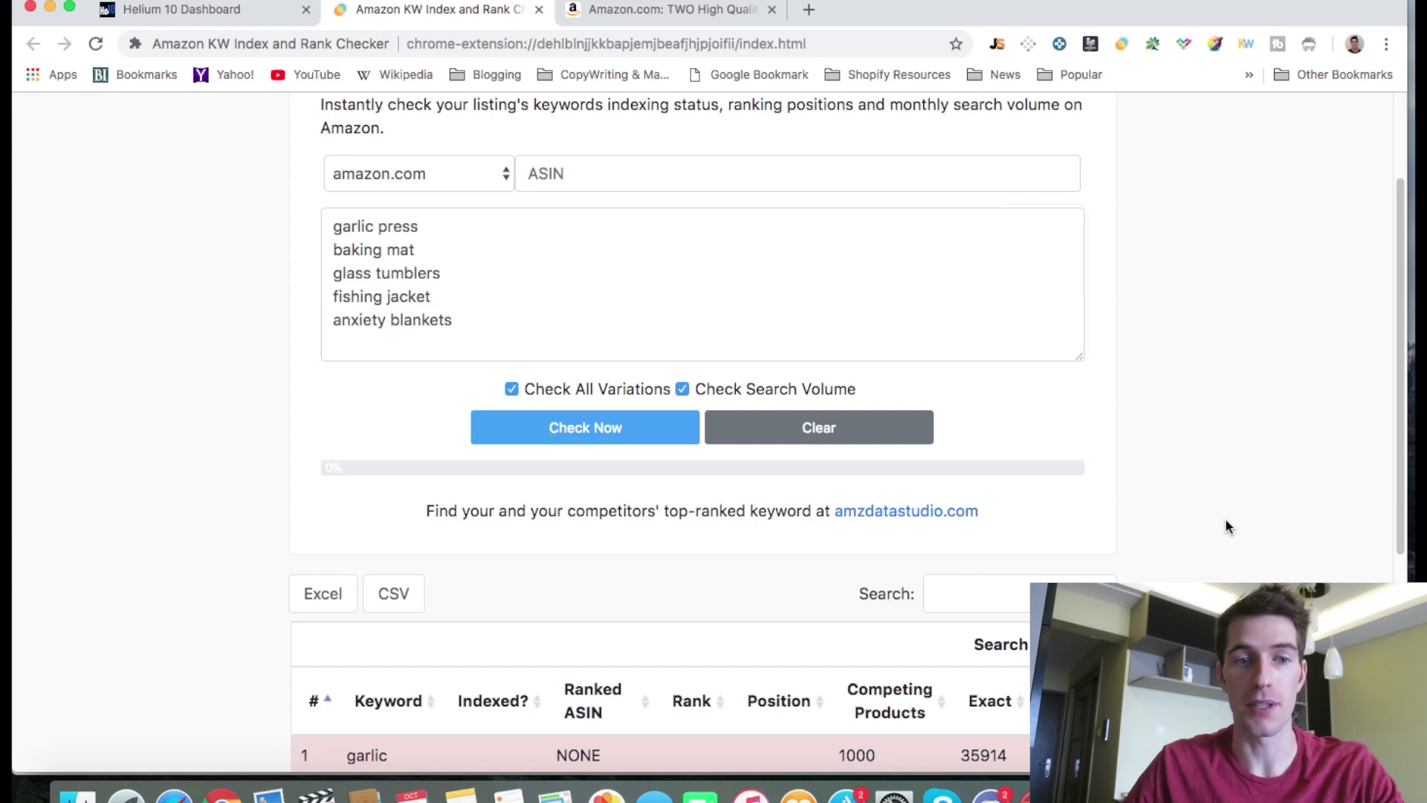
scroll(1216, 423, up, 1)
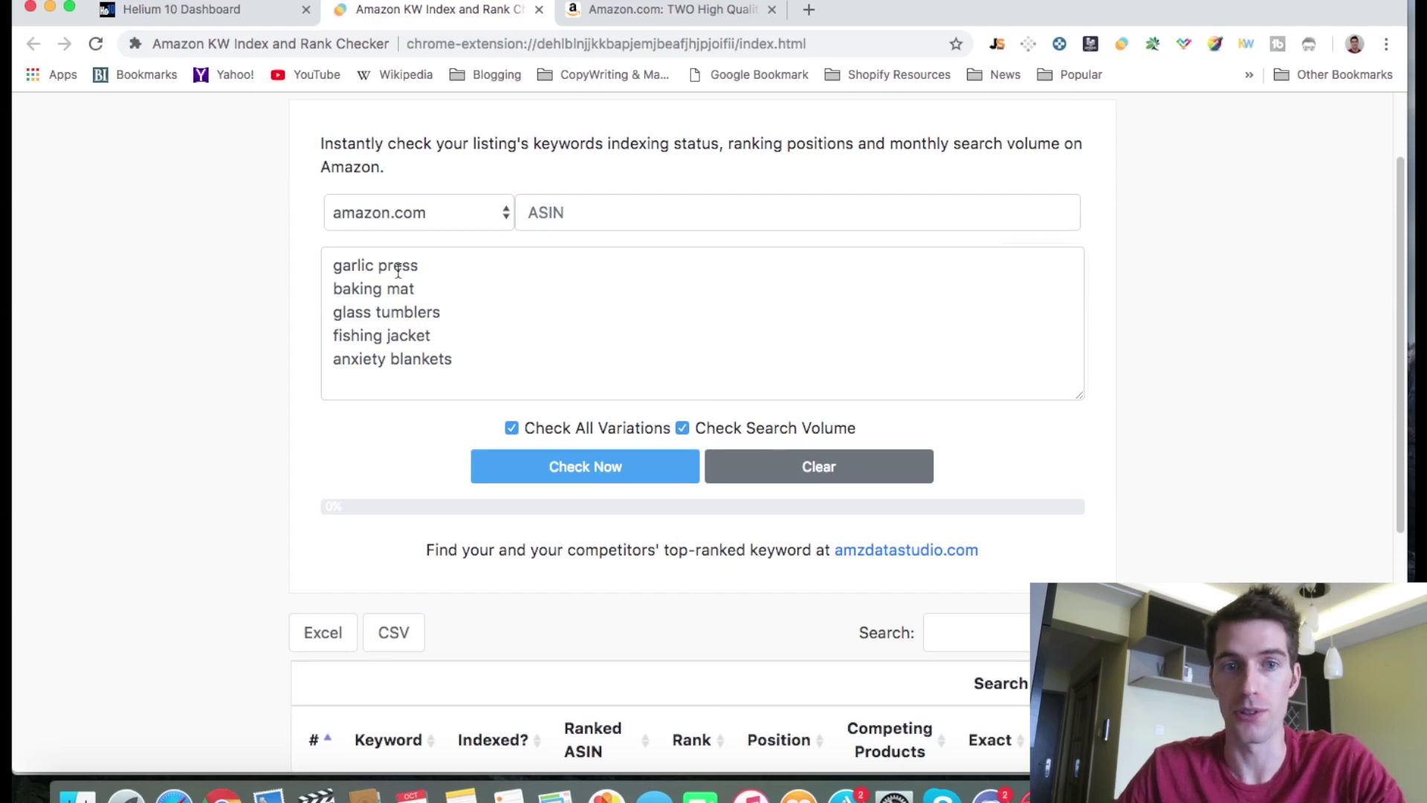
click(203, 12)
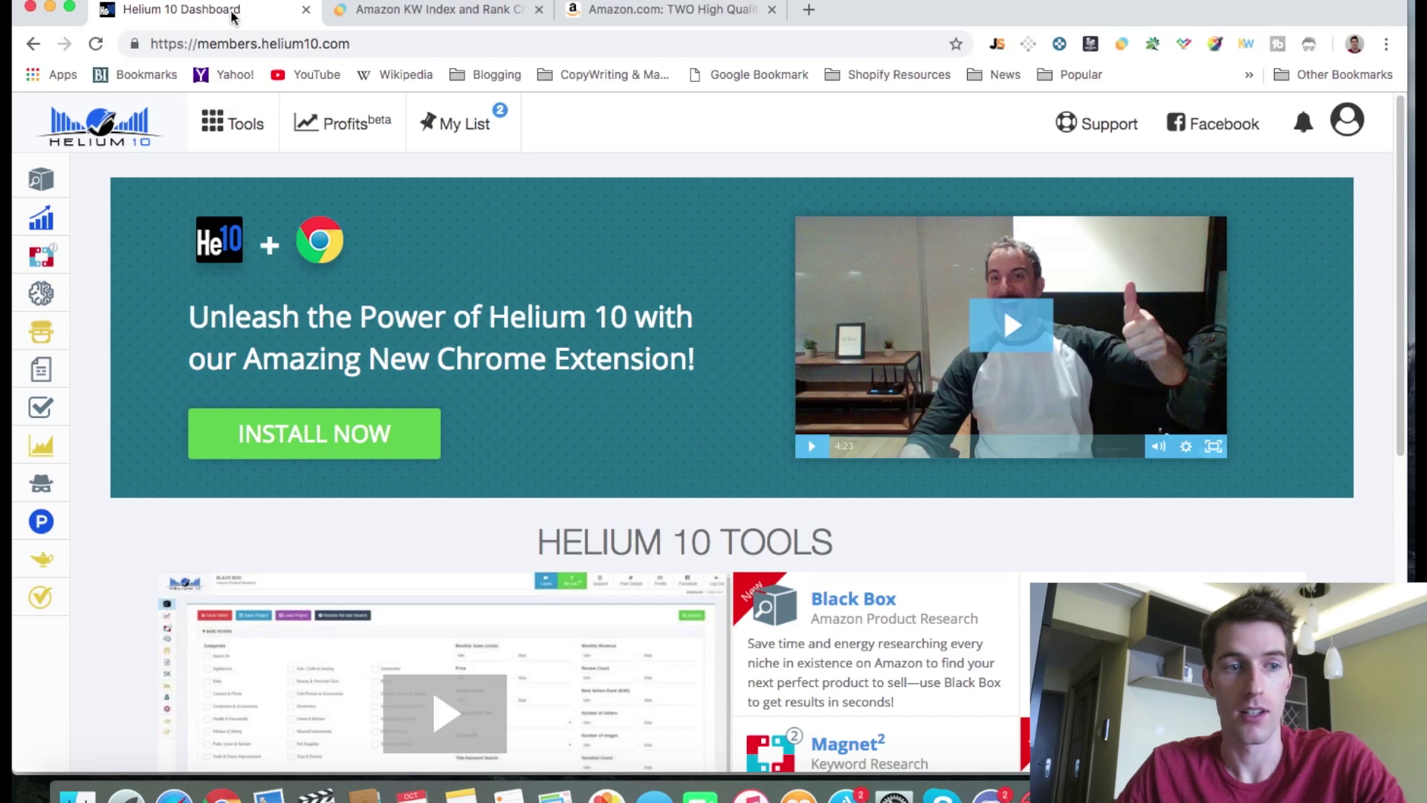
Open Magnet² from the Helium 10 sidebar and enter 'sewing scissors' as the keyword
mouse_move(45, 238)
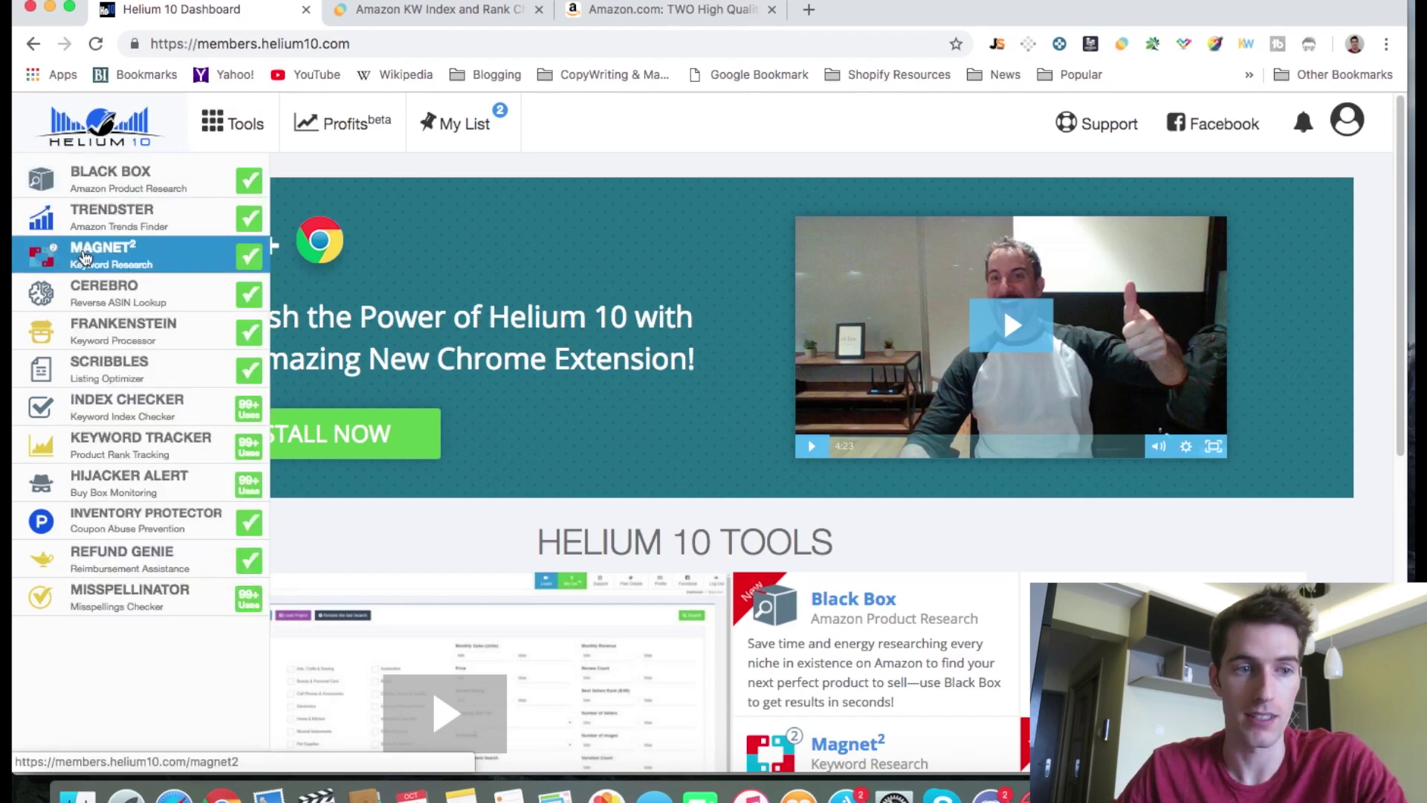
click(83, 257)
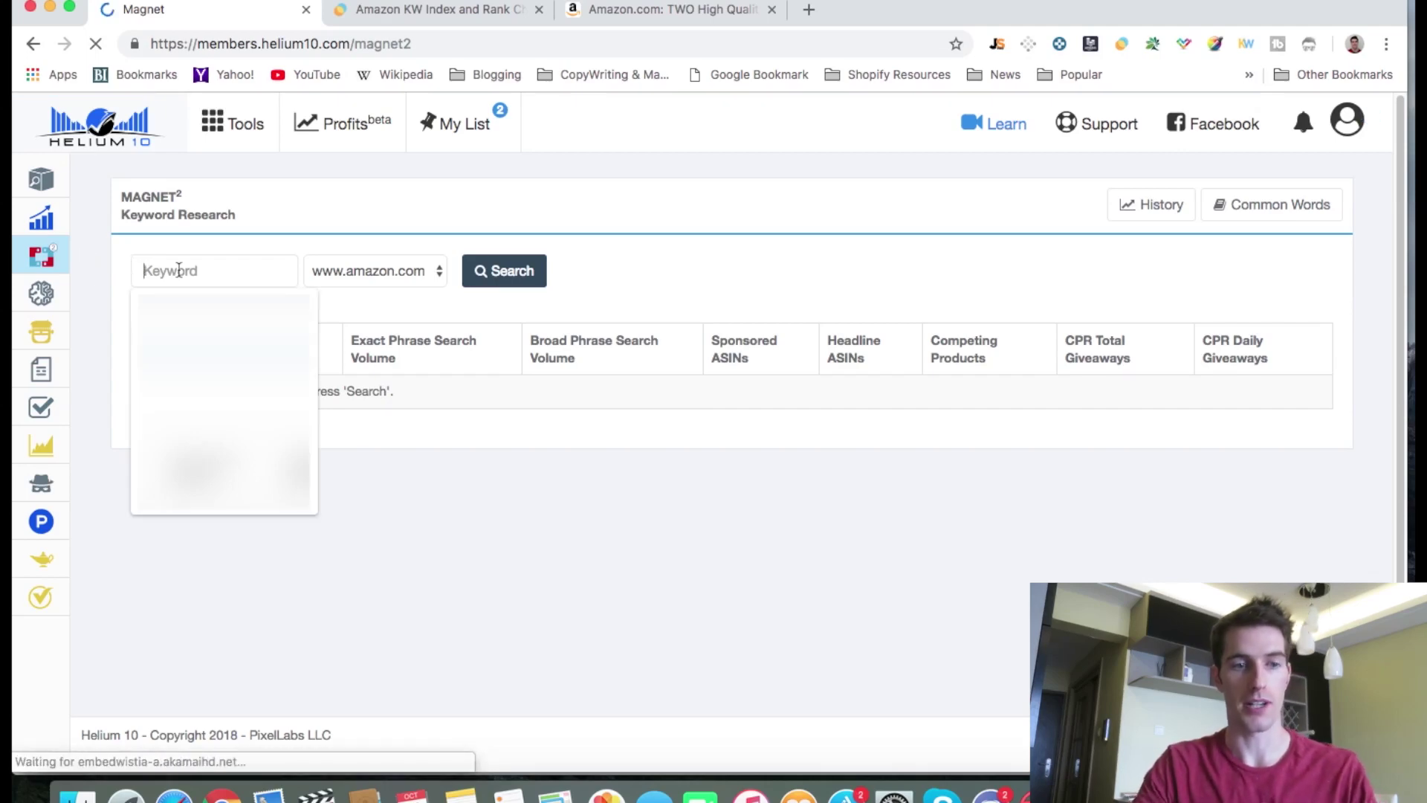
text(sewing)
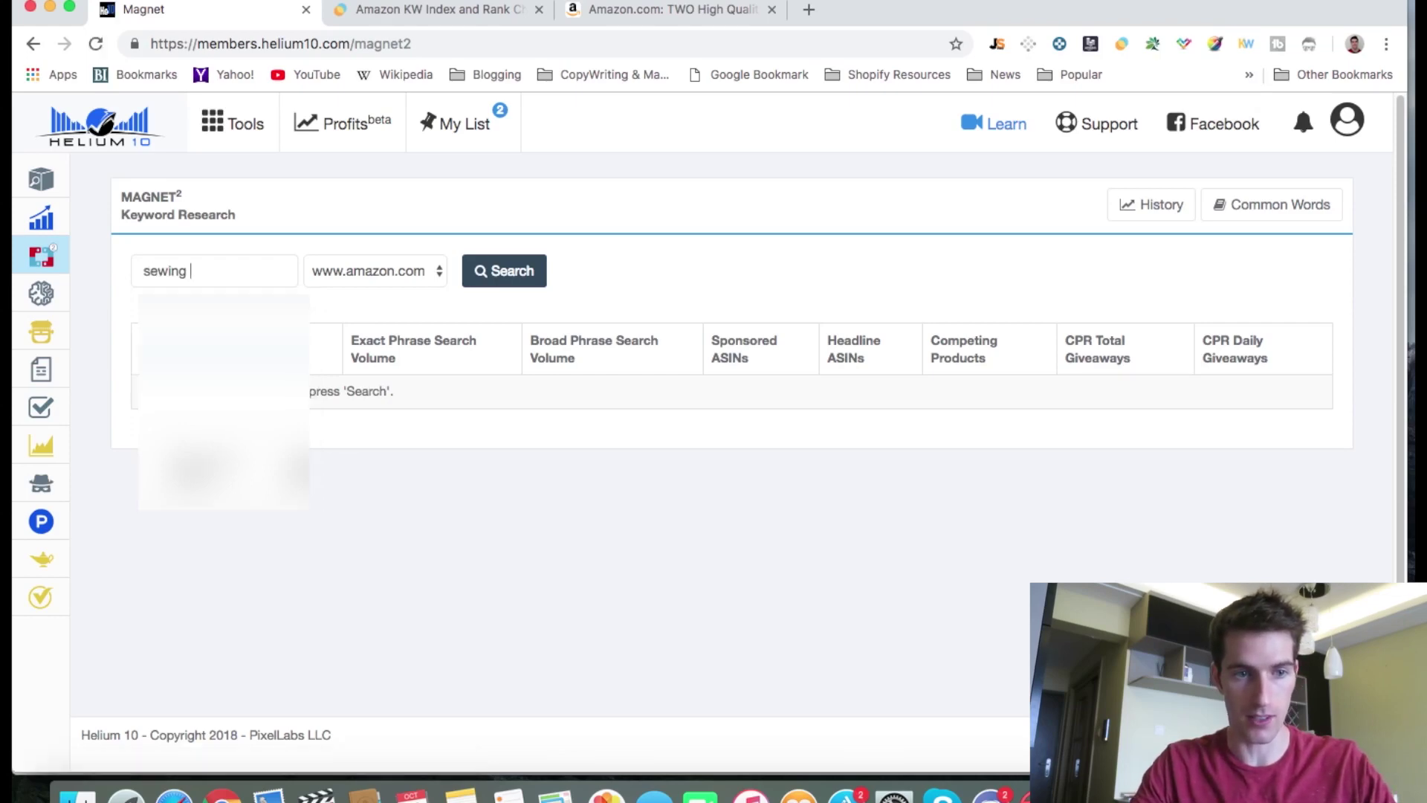
text( sc)
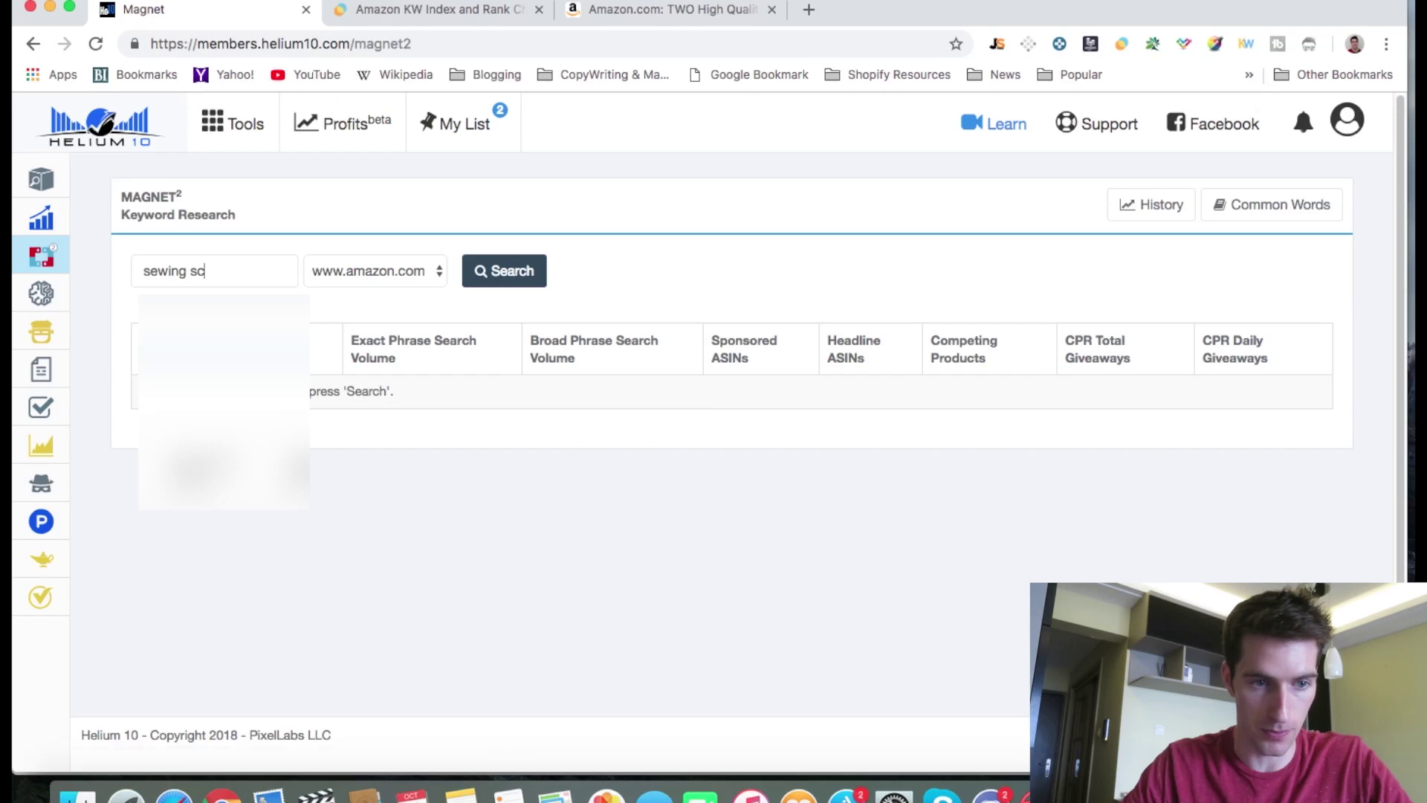
text(issors)
Search Magnet² for sewing scissors, review the 206 keywords' Magnet IQ Scores, then return to AMZ Data Studio
click(509, 272)
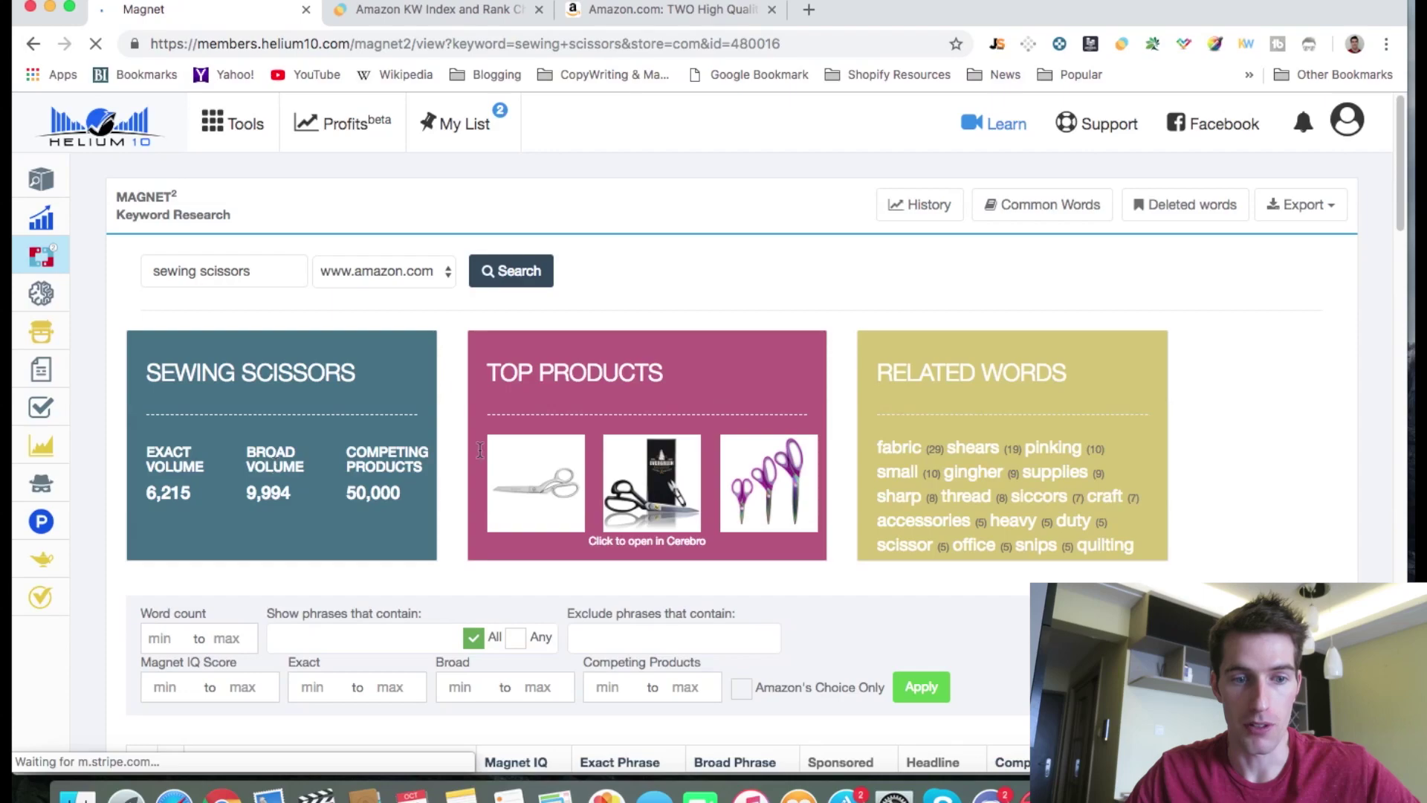
scroll(1283, 433, down, 3)
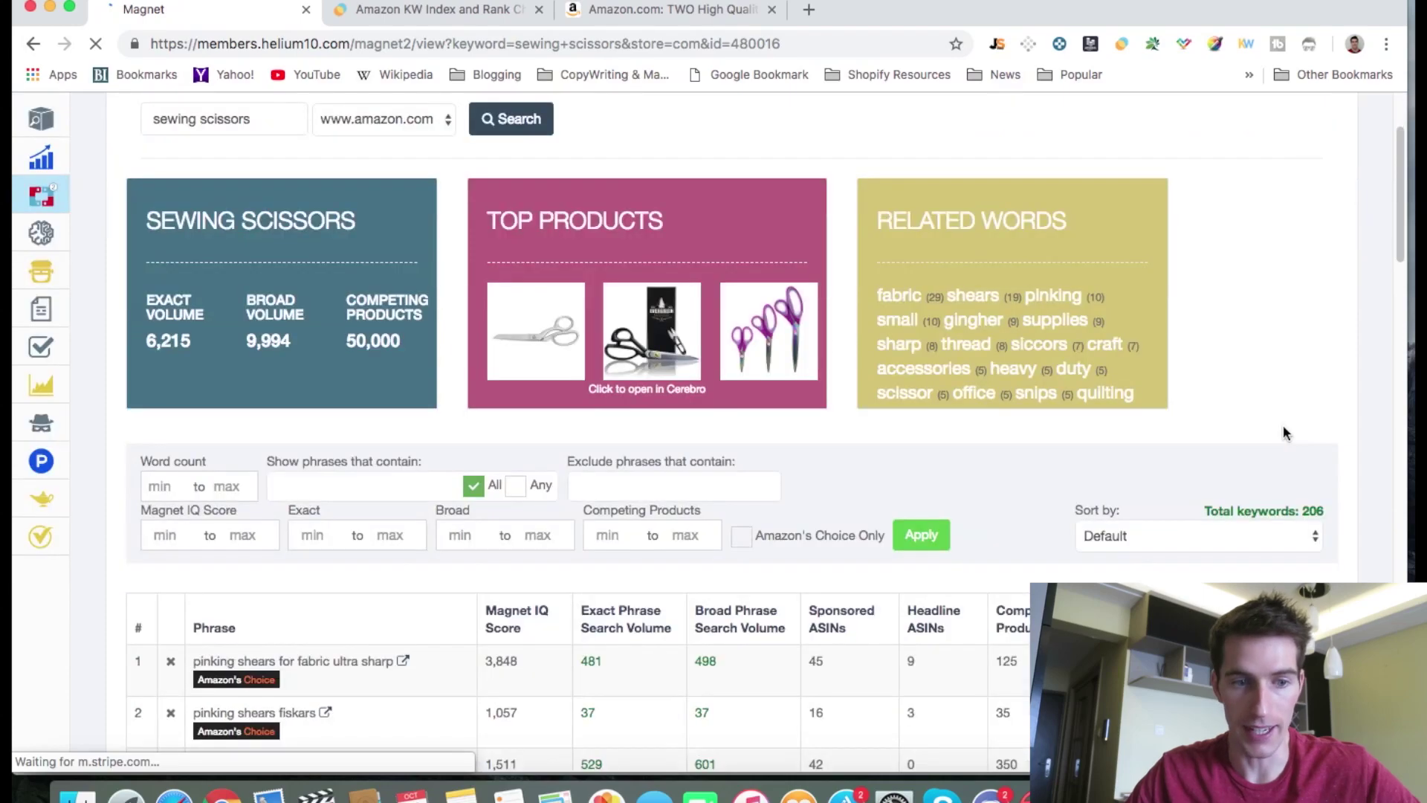
scroll(1285, 433, down, 5)
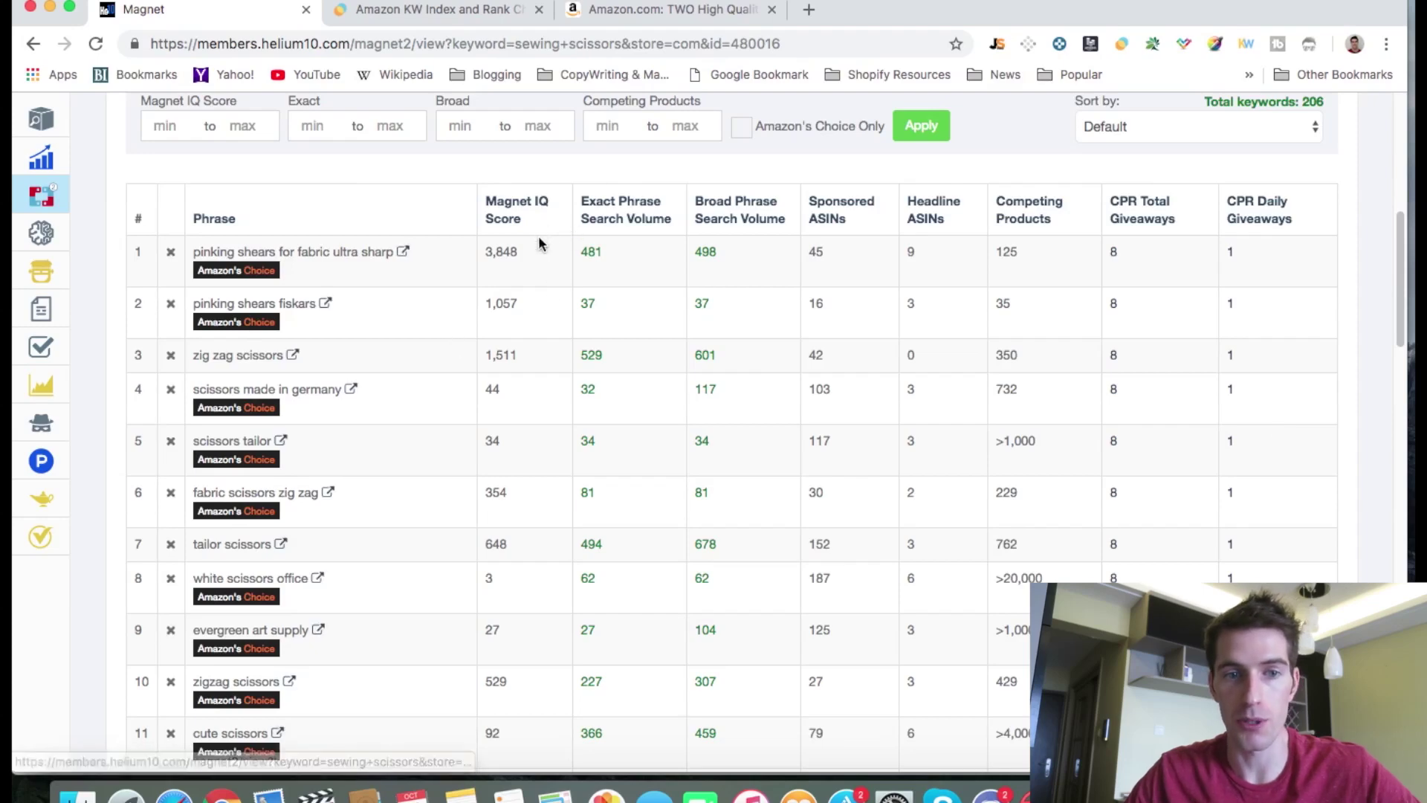
mouse_move(511, 208)
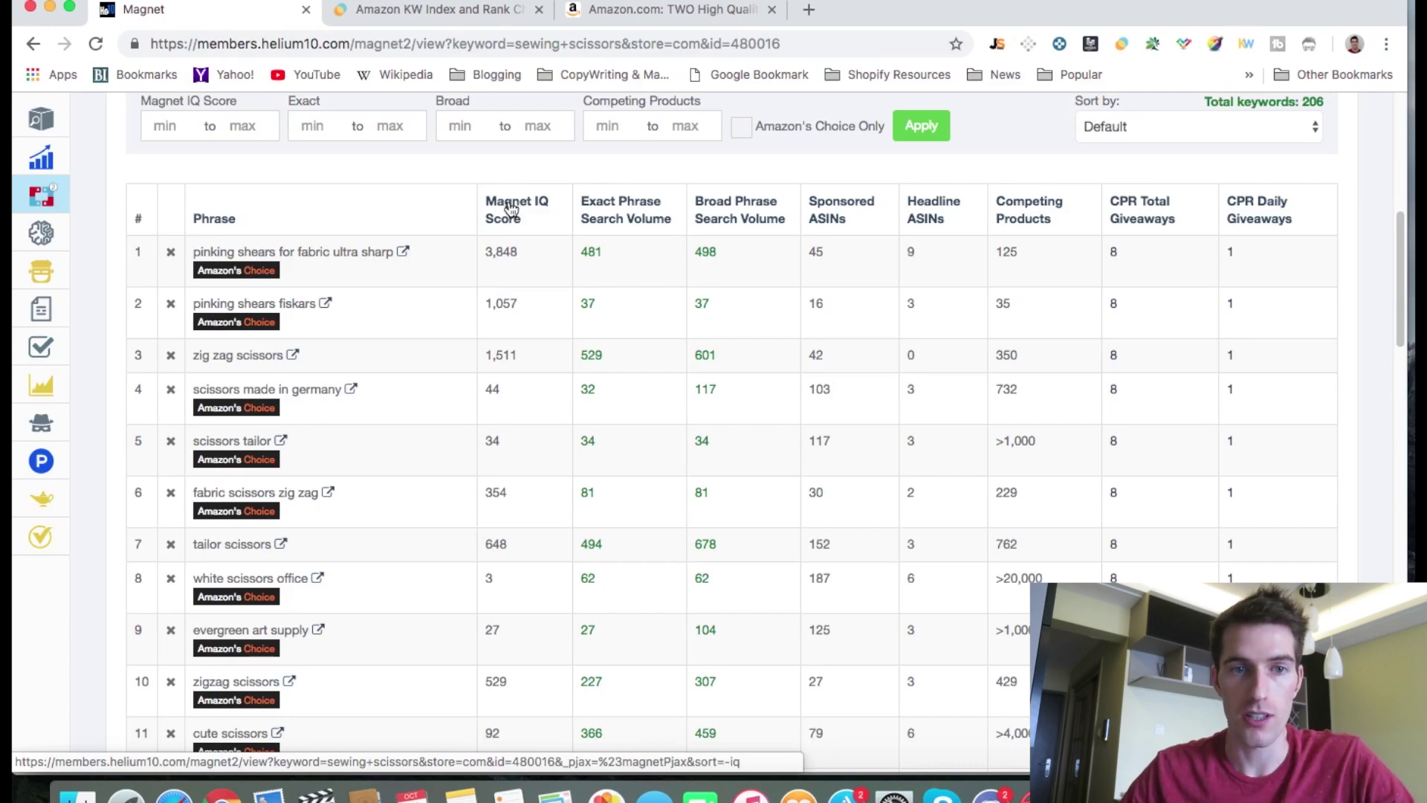
click(447, 9)
scroll(215, 182, up, 3)
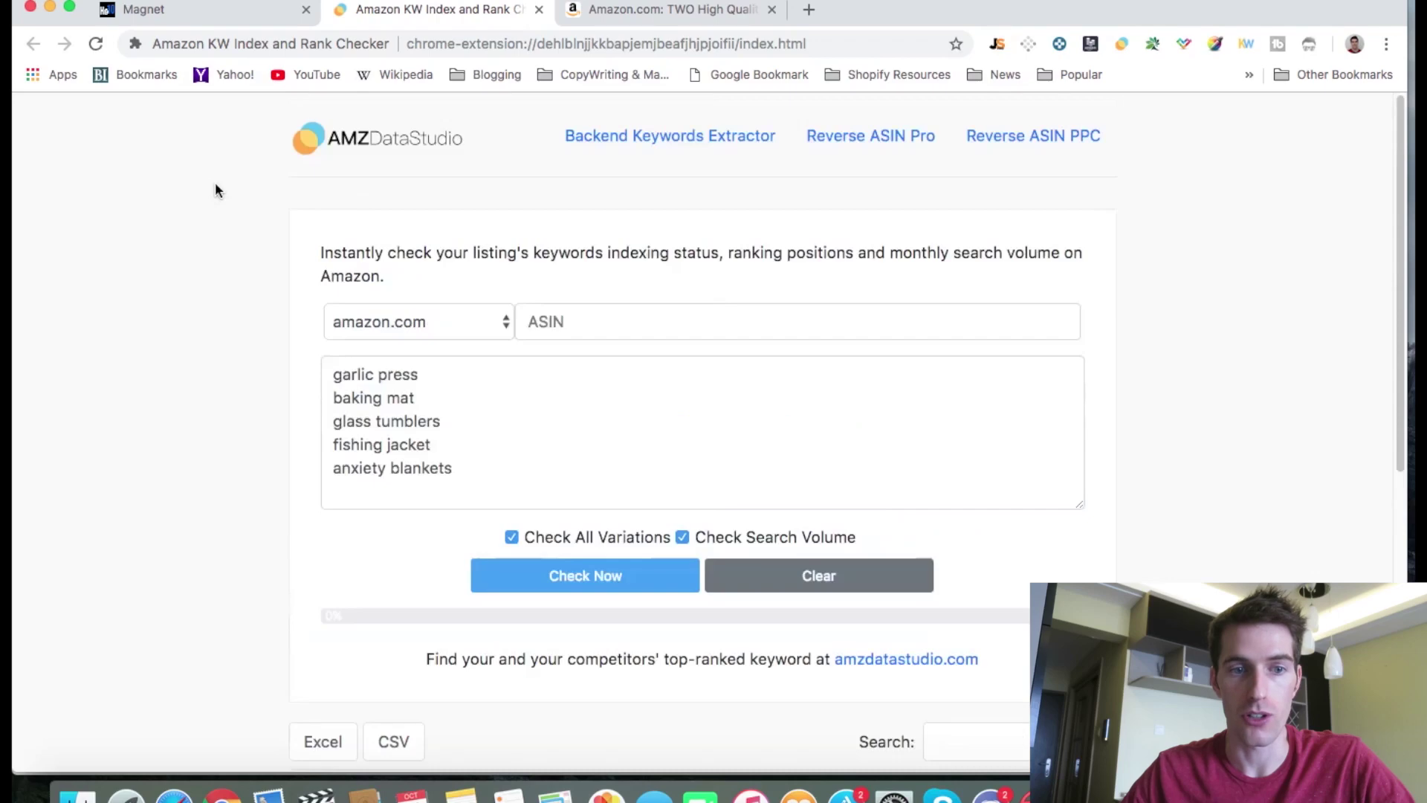
scroll(335, 382, down, 14)
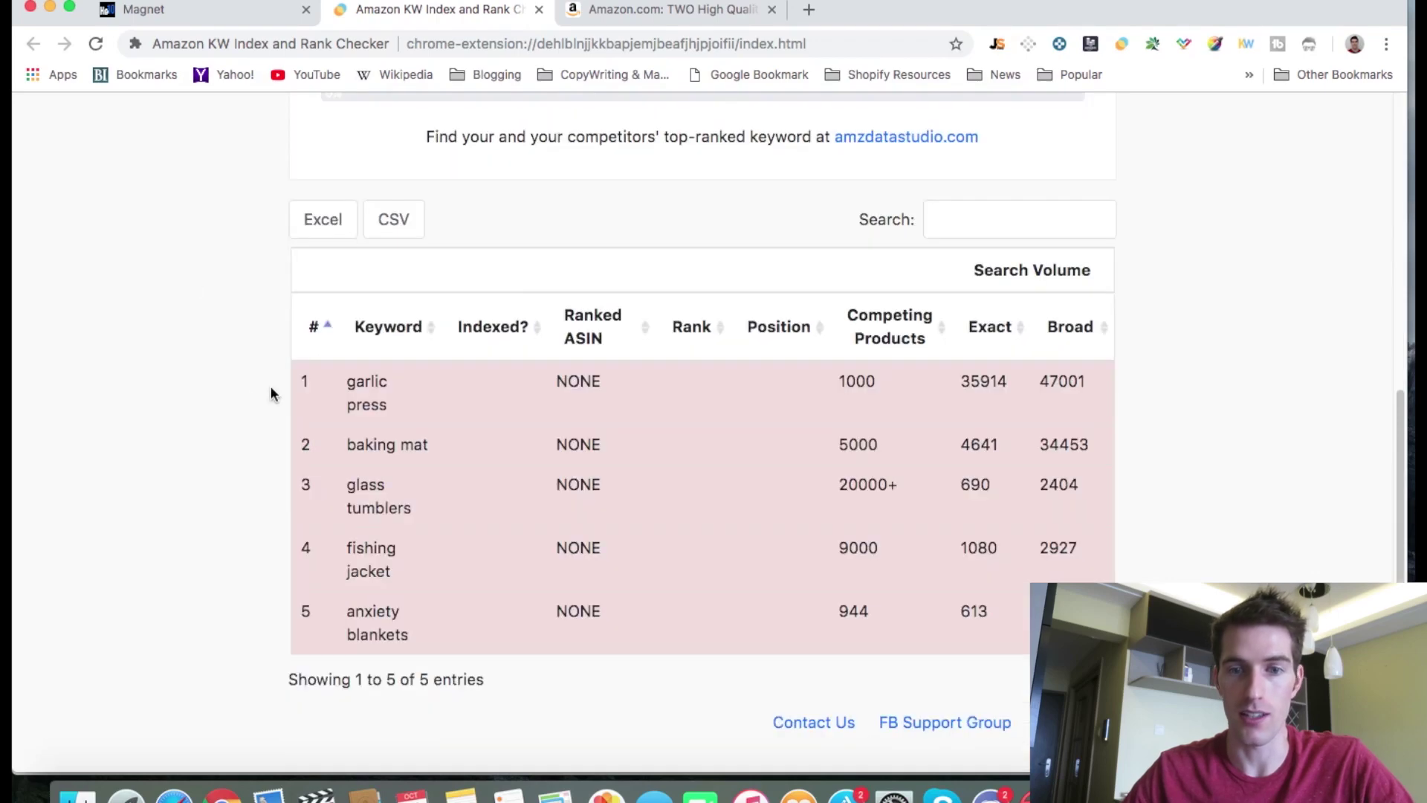
click(212, 9)
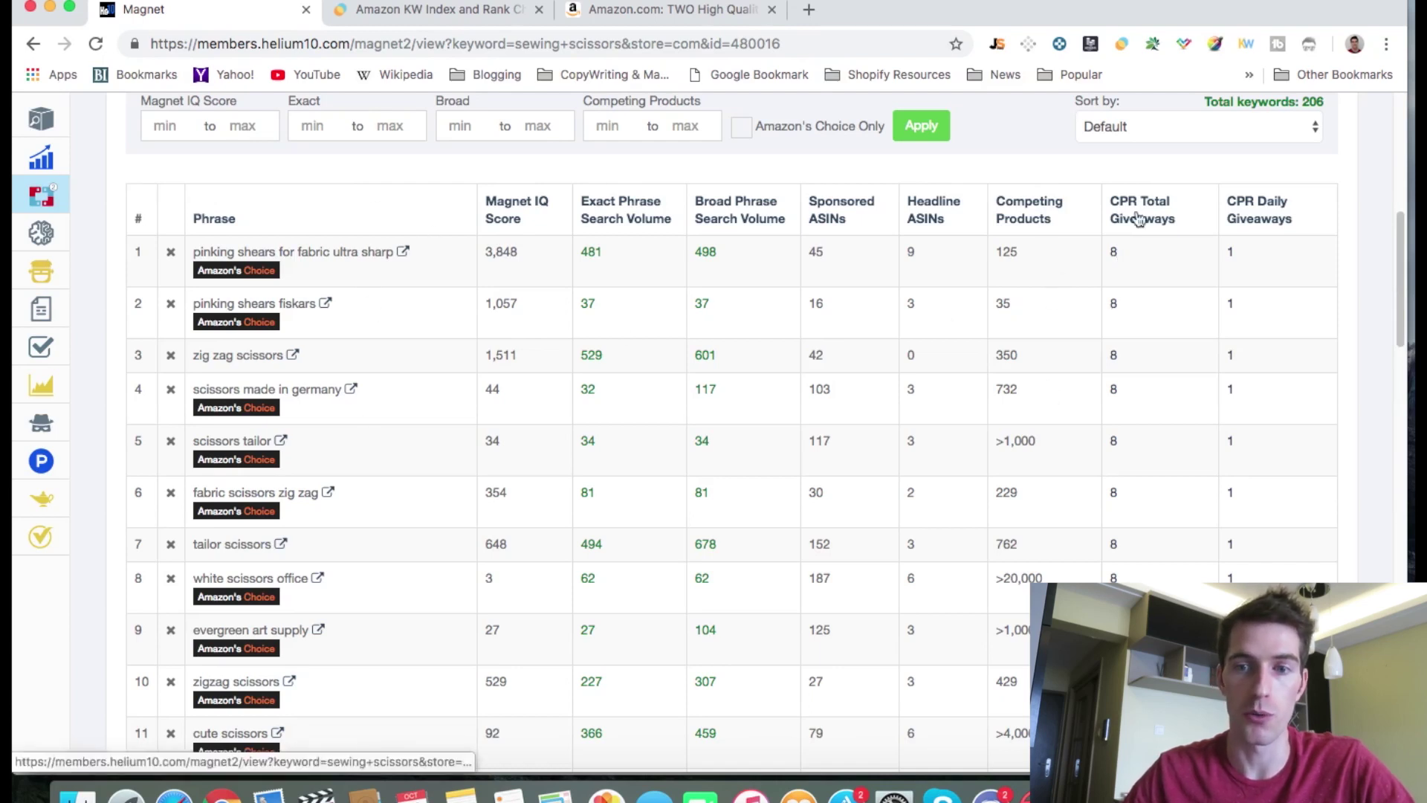
scroll(1141, 323, down, 5)
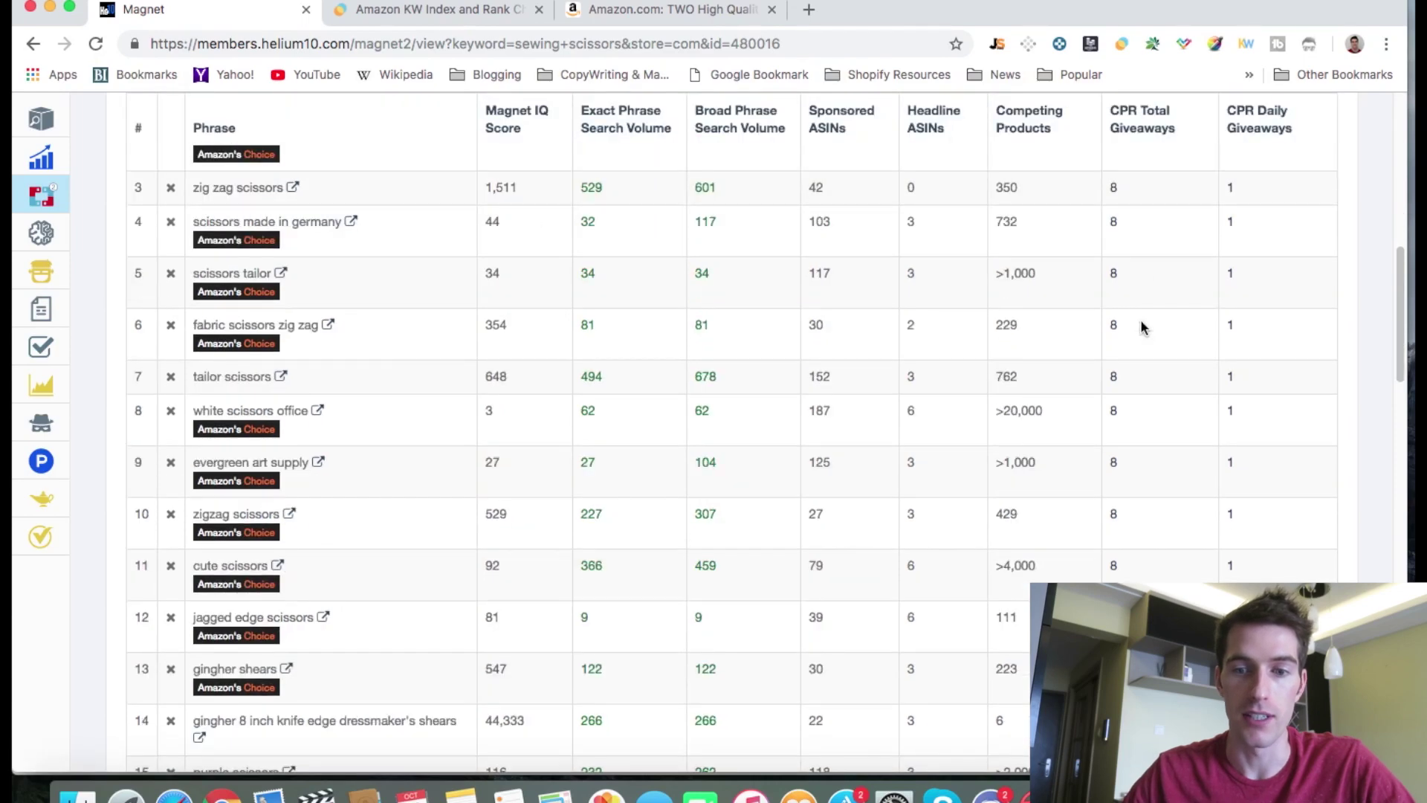
scroll(1140, 319, up, 5)
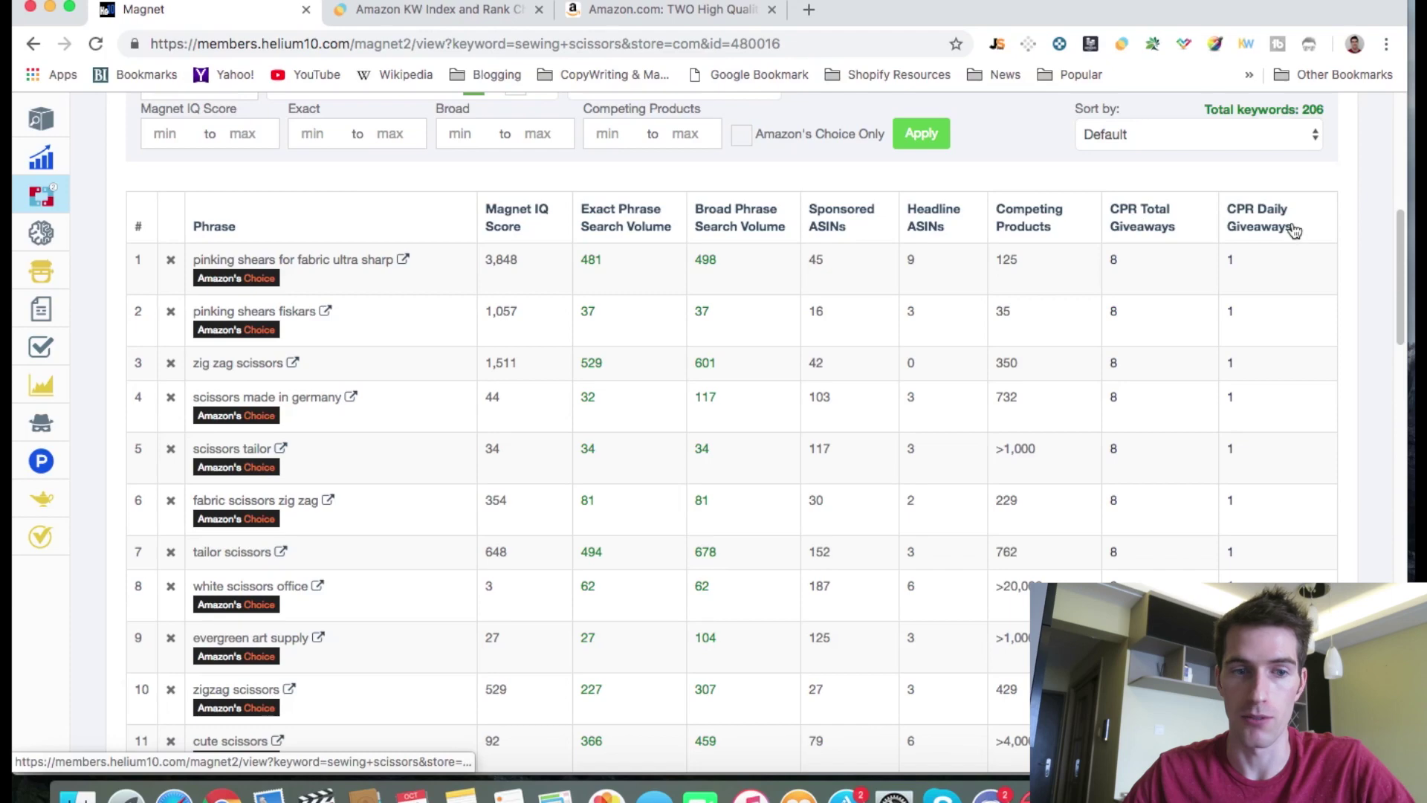
scroll(441, 373, down, 3)
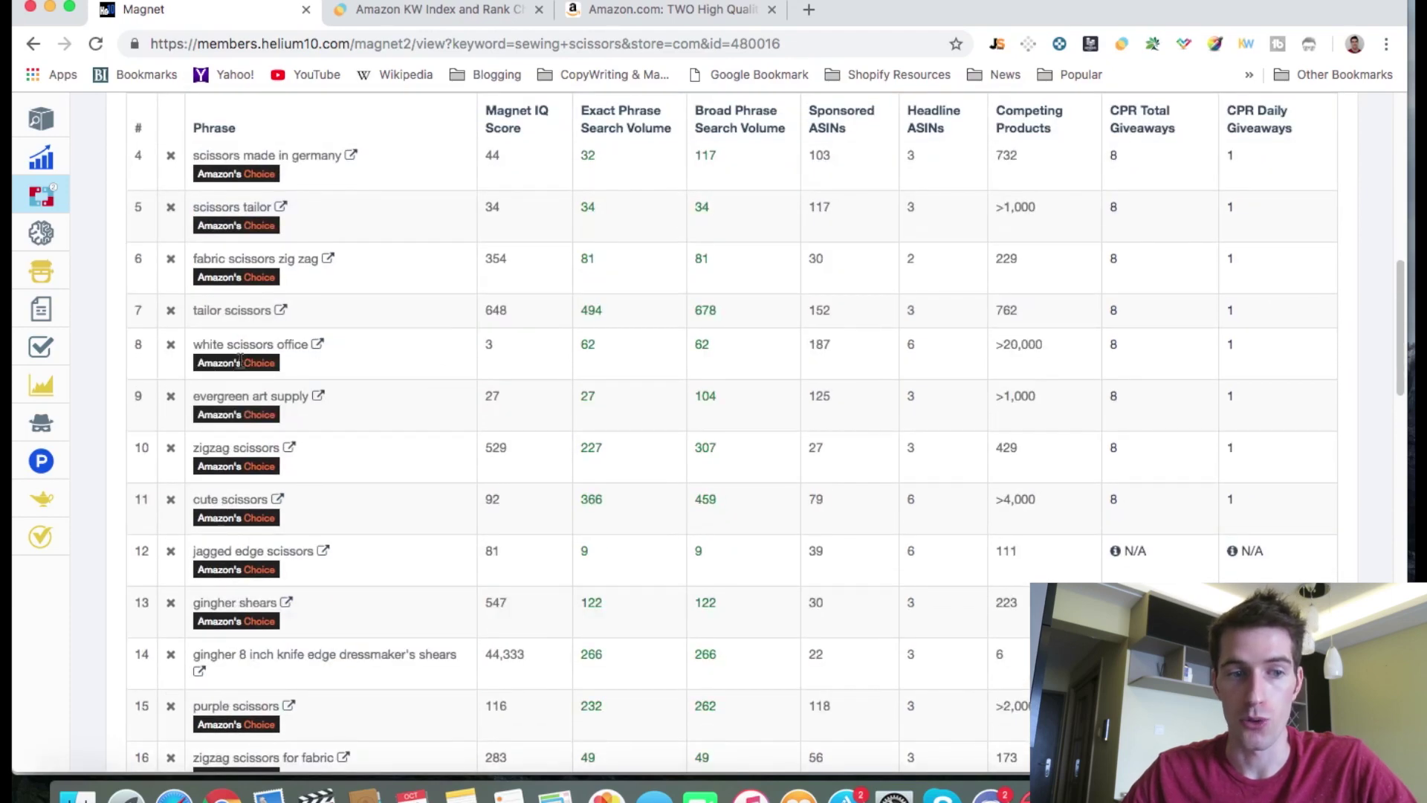
scroll(240, 360, down, 3)
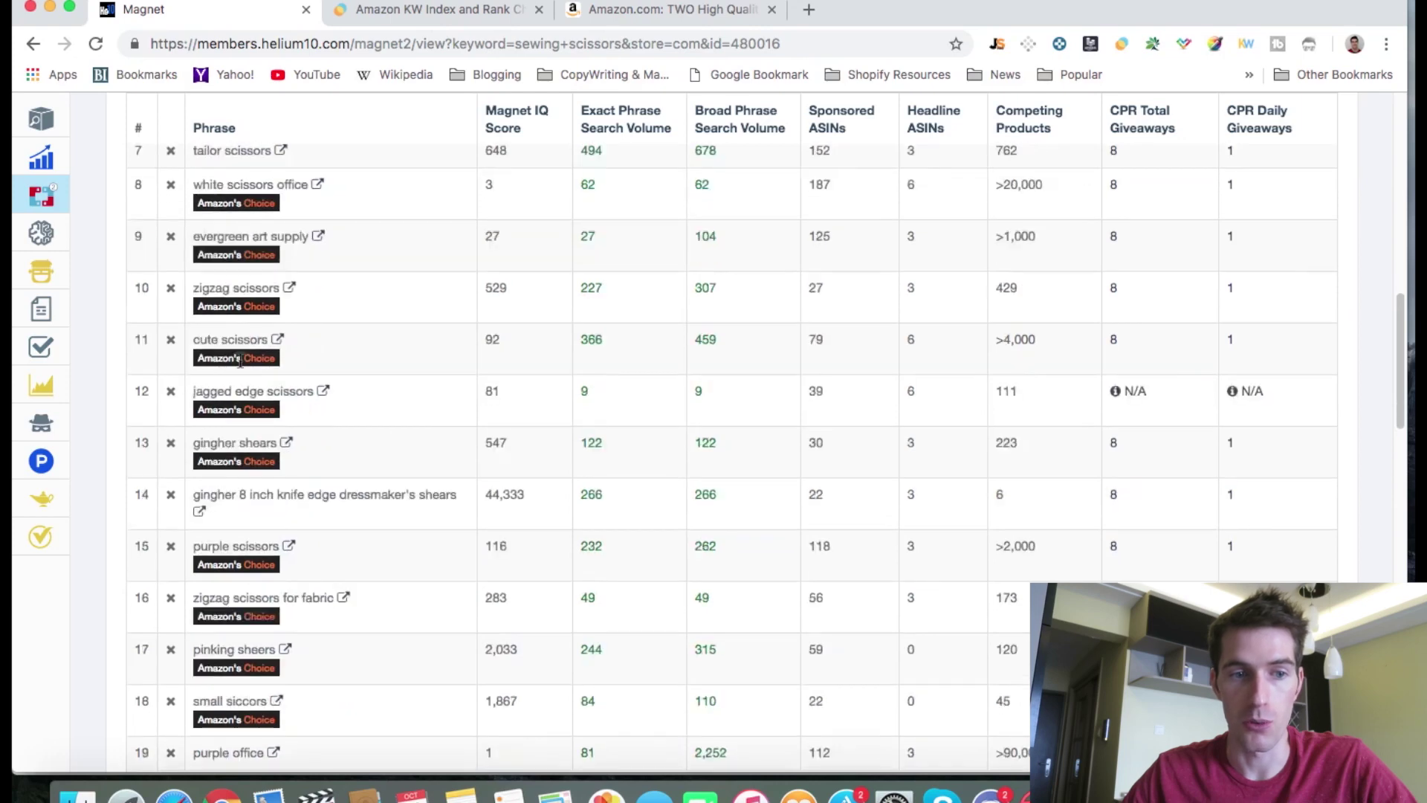
scroll(240, 359, down, 20)
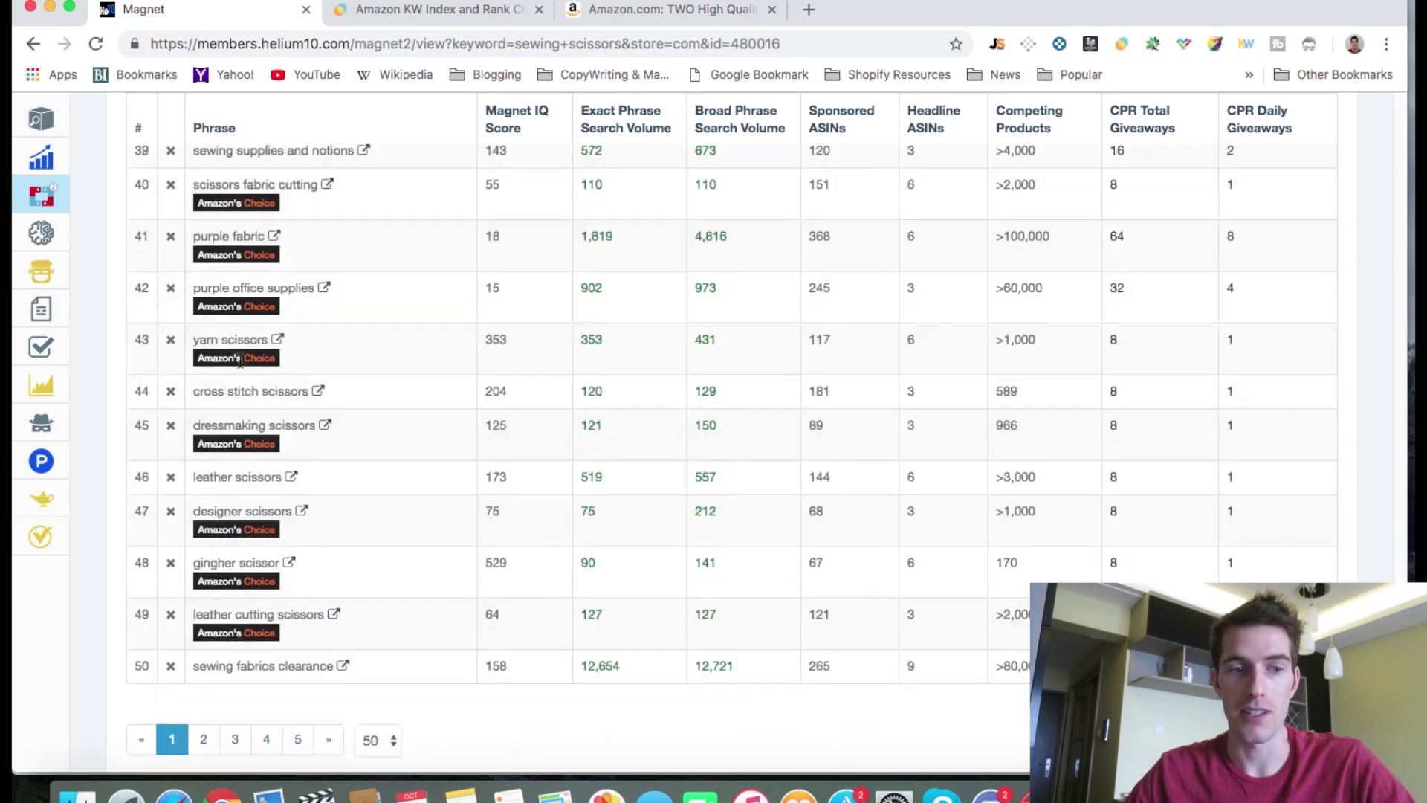
scroll(320, 336, down, 1)
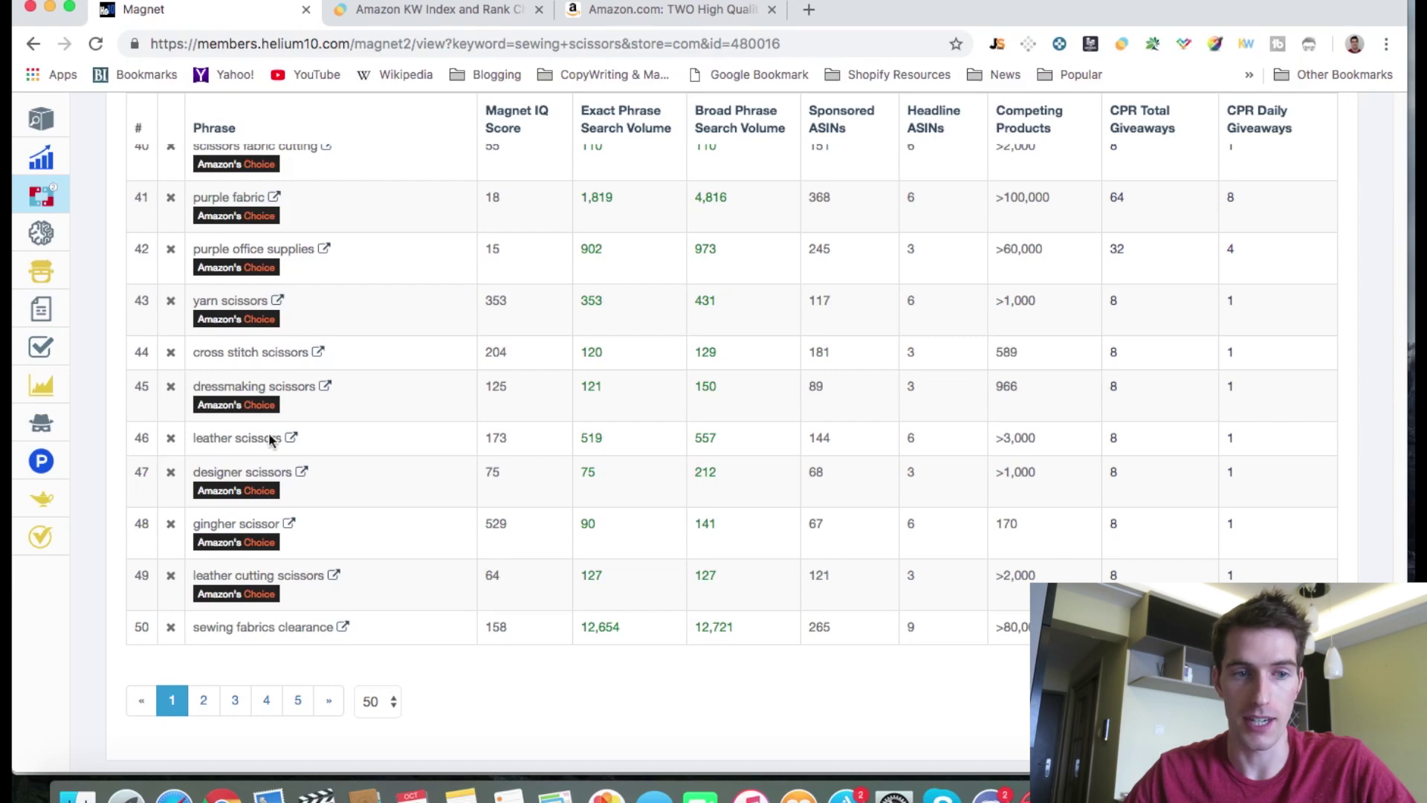
scroll(300, 356, up, 20)
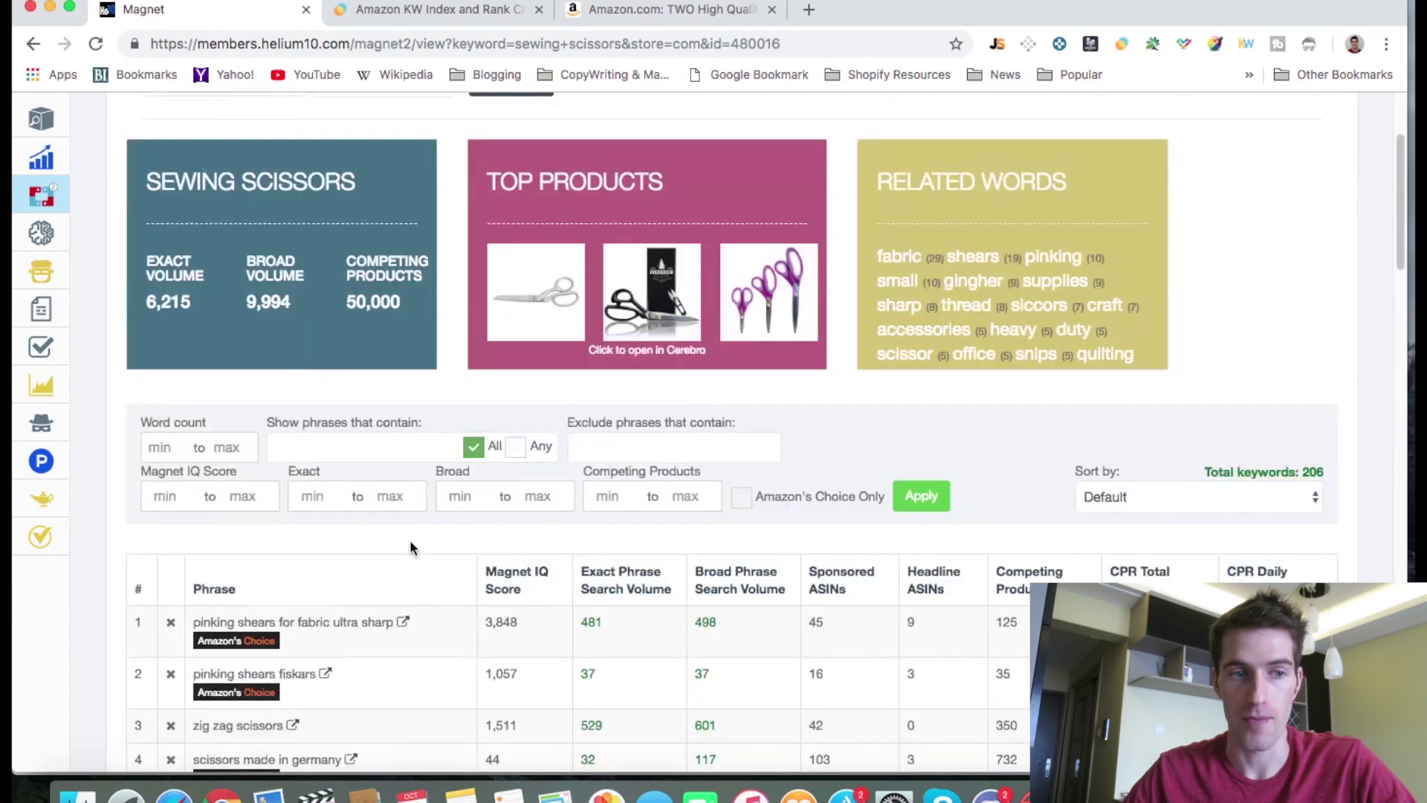
scroll(411, 548, down, 3)
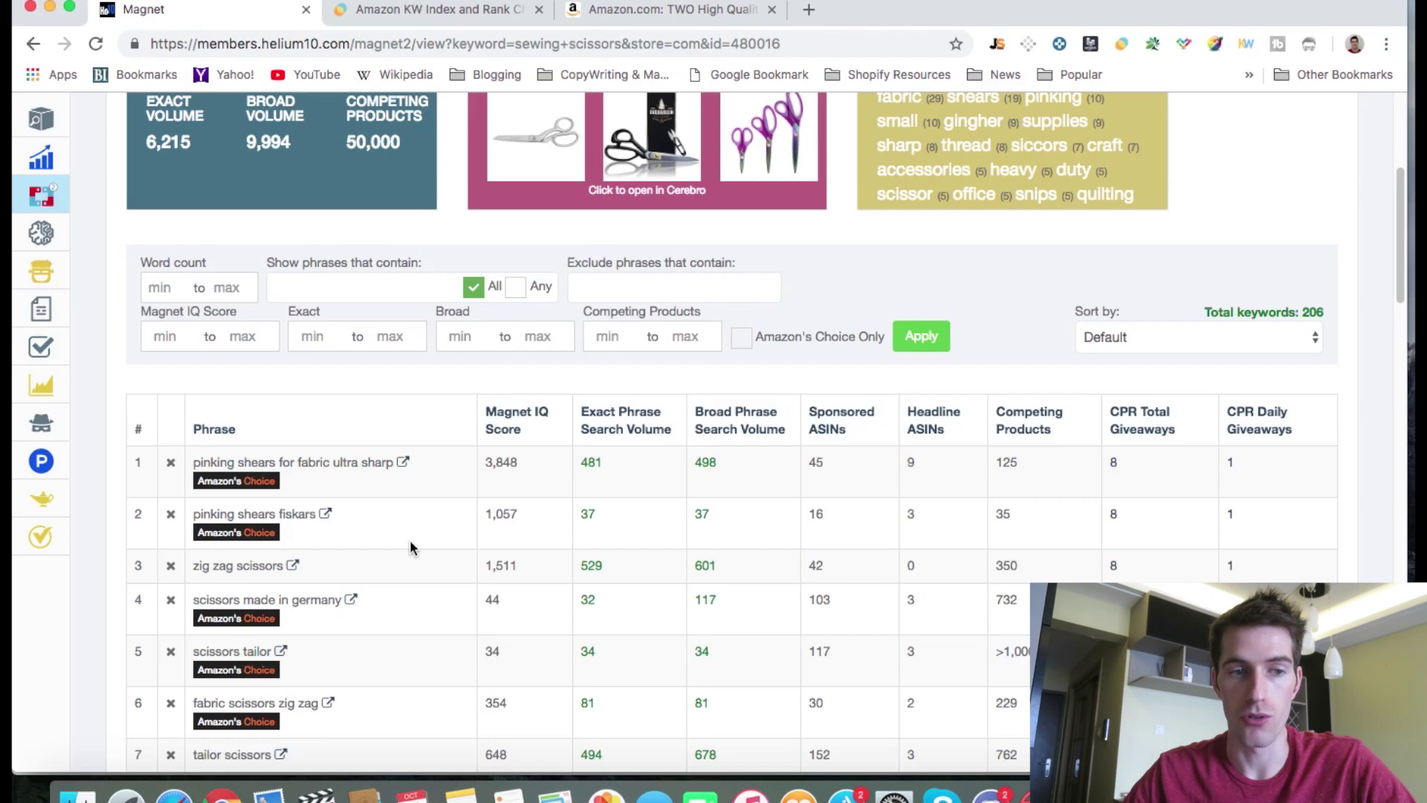
mouse_move(53, 308)
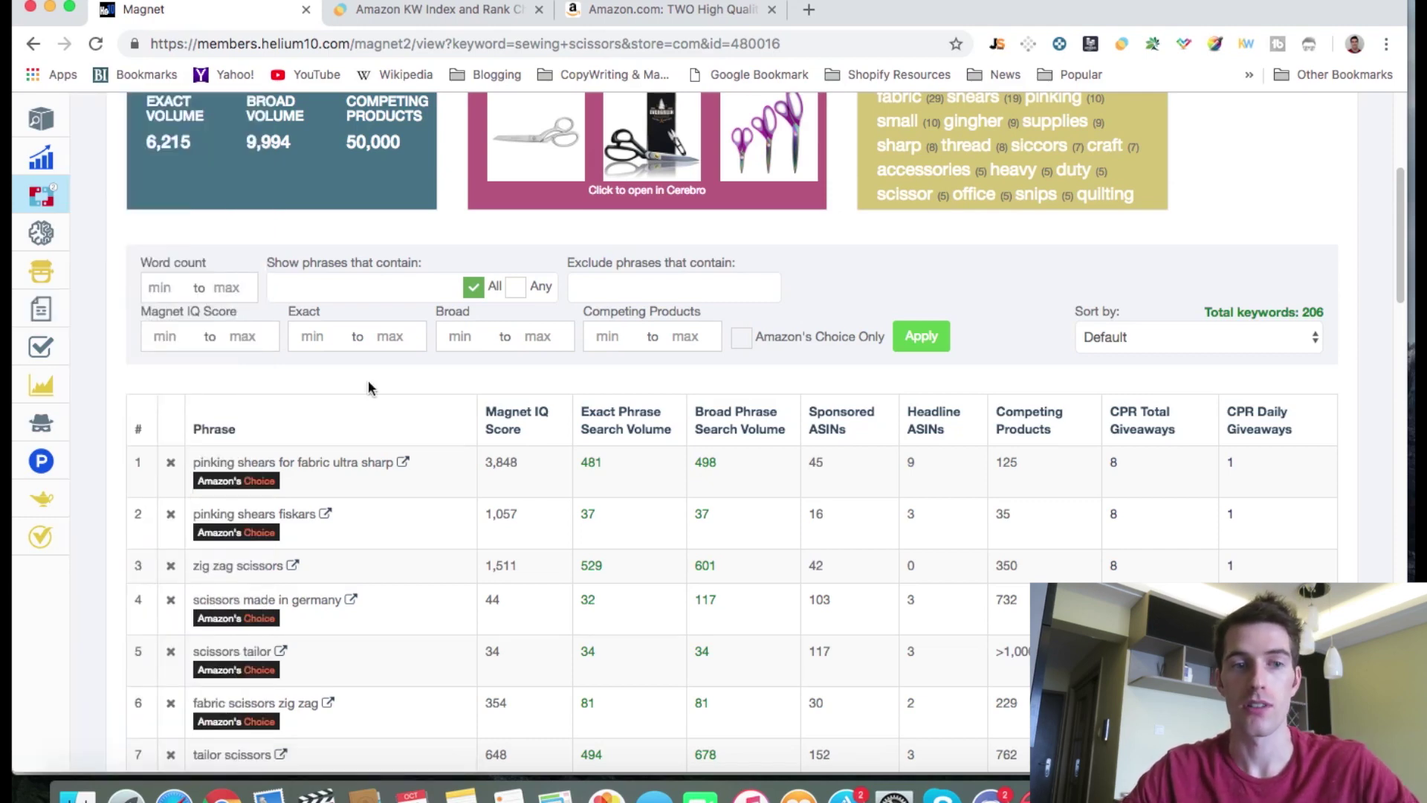
scroll(370, 388, up, 5)
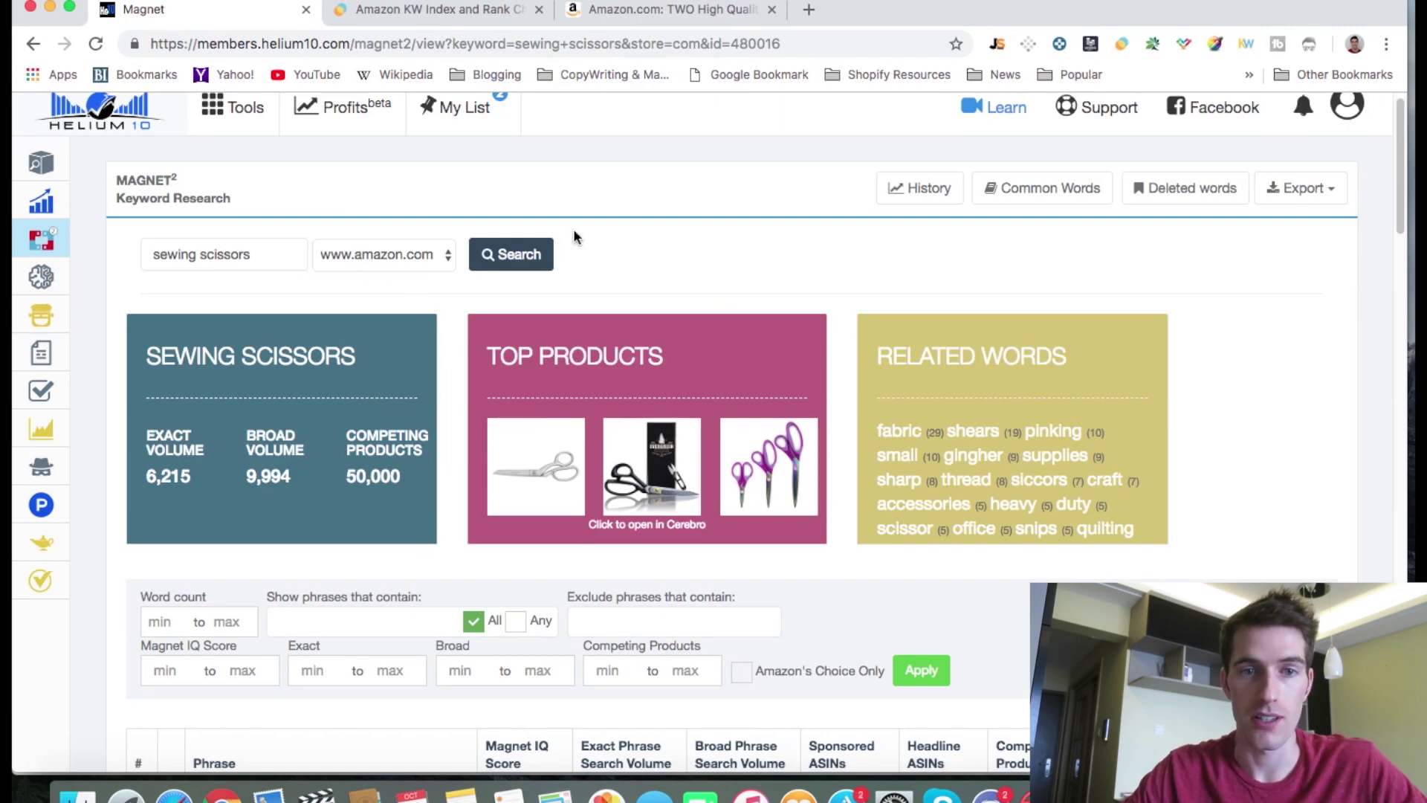
Check the scissors product page for its ASIN, then open Helium 10's empty Cerebro reverse ASIN lookup
click(641, 14)
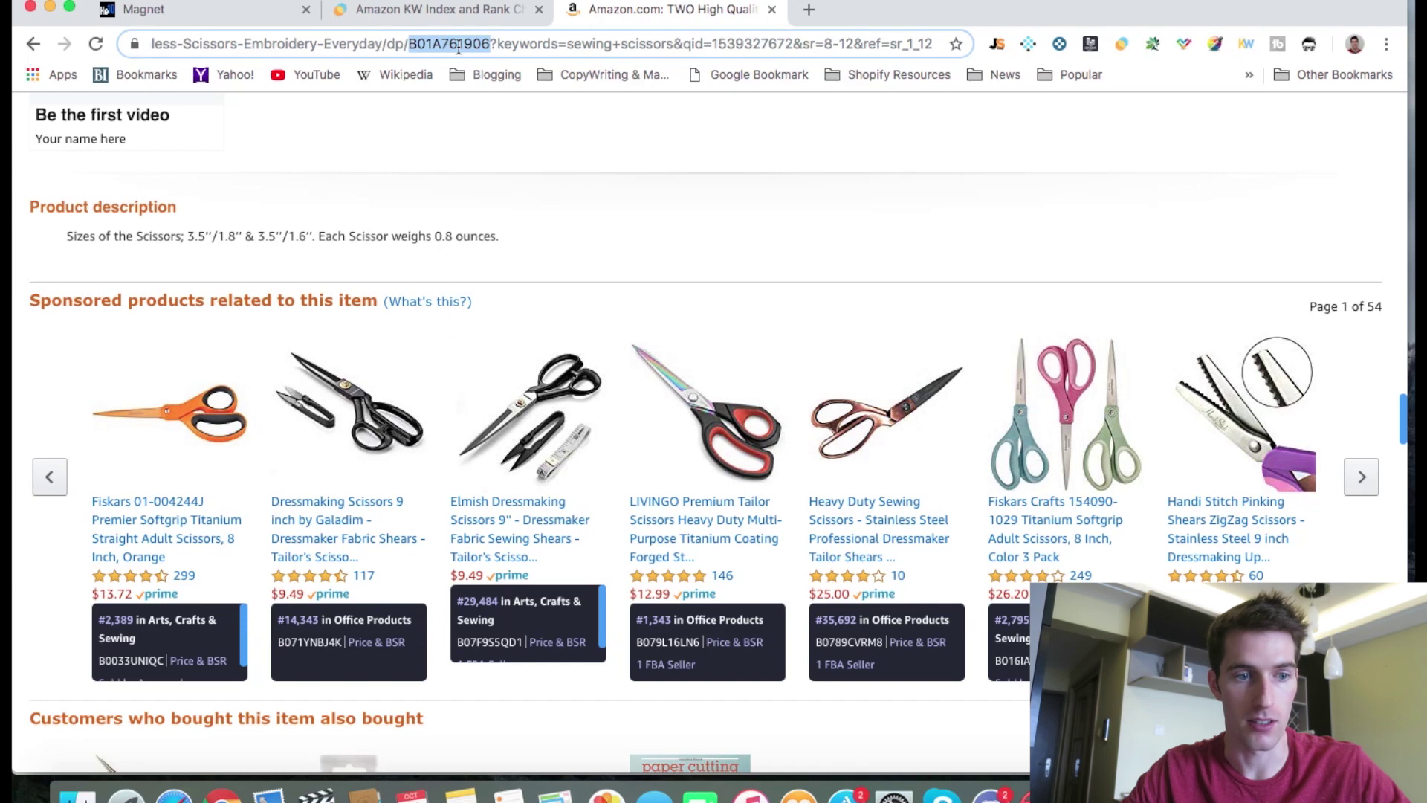
click(171, 7)
mouse_move(102, 281)
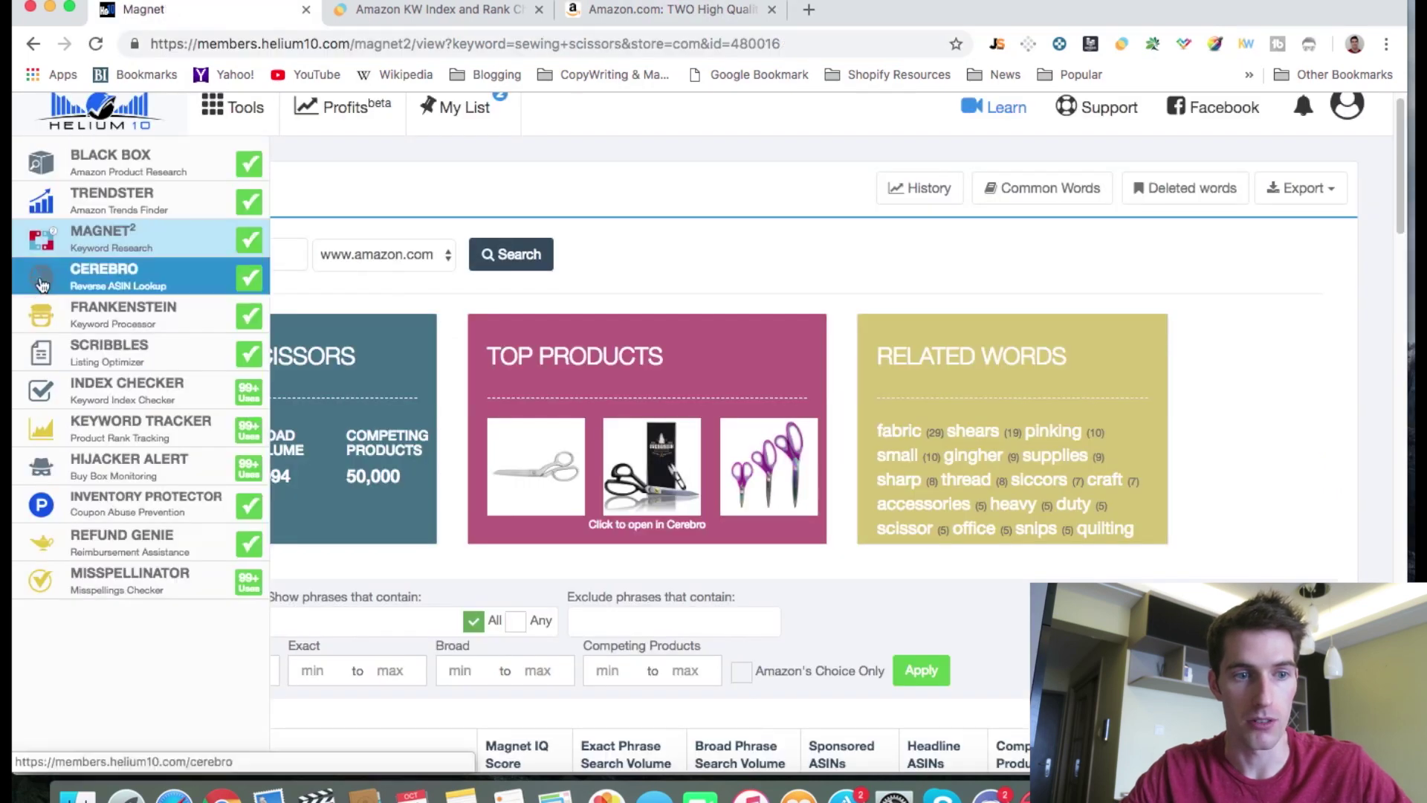
click(102, 281)
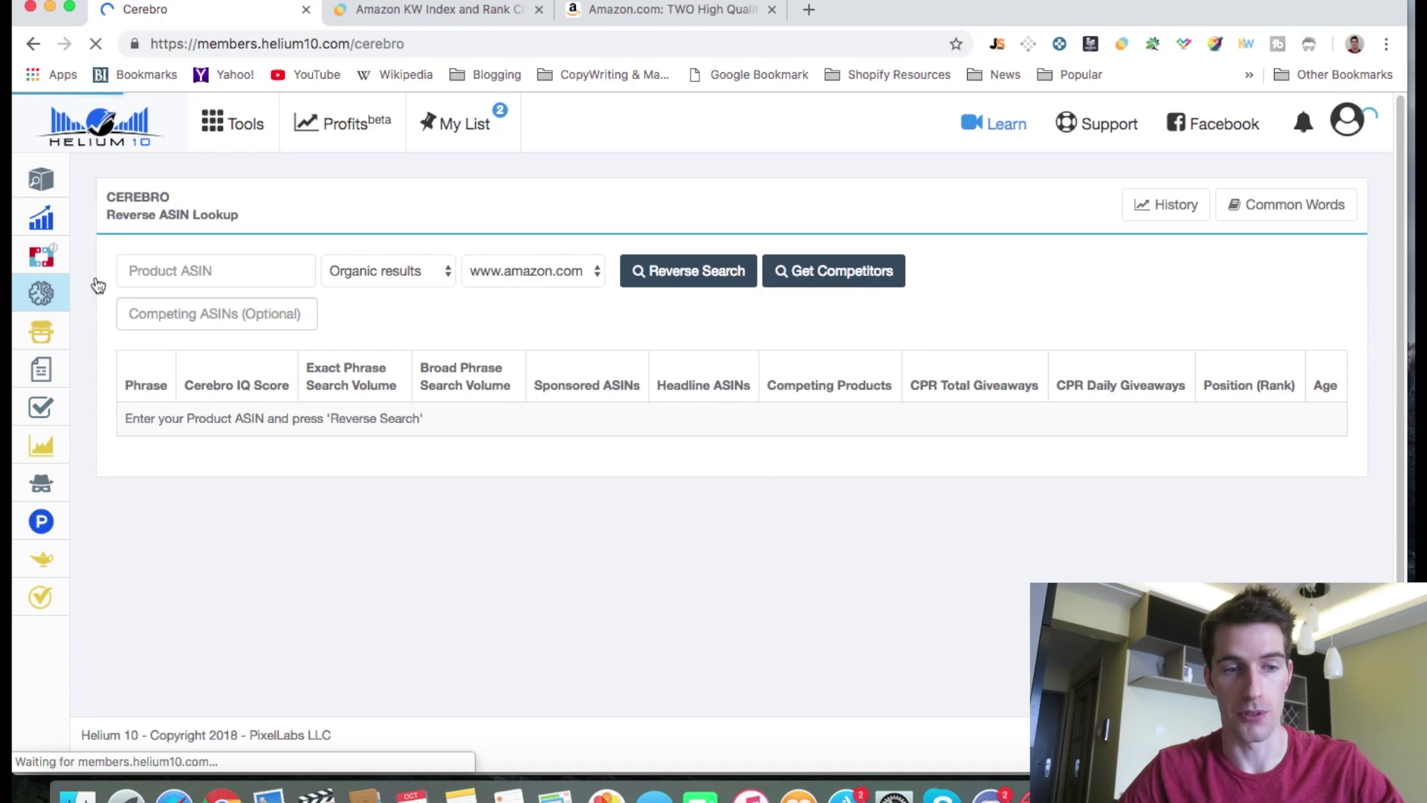
click(149, 269)
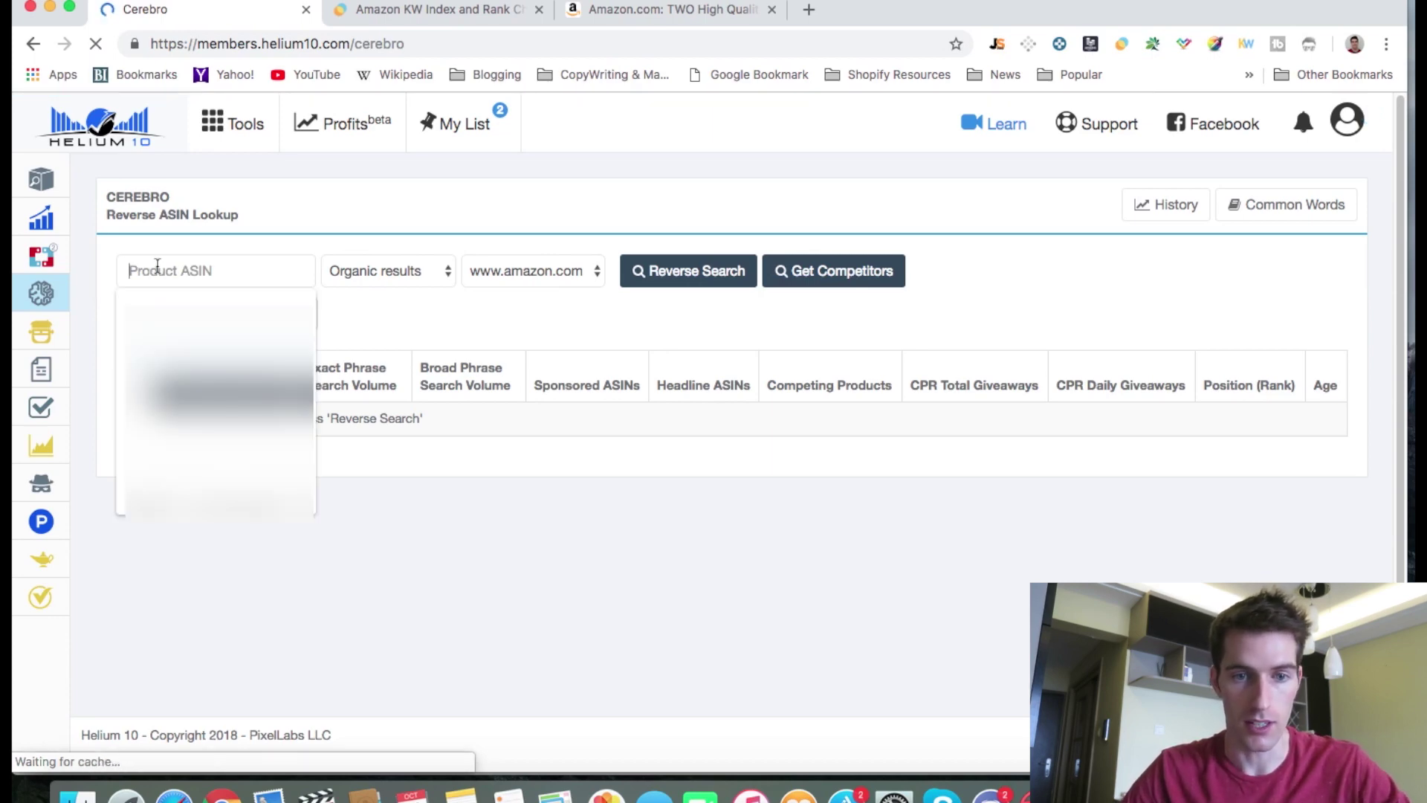
Reverse-search ASIN B01A761906 in Cerebro and scroll through its 70 organic keywords
text(B01A761906)
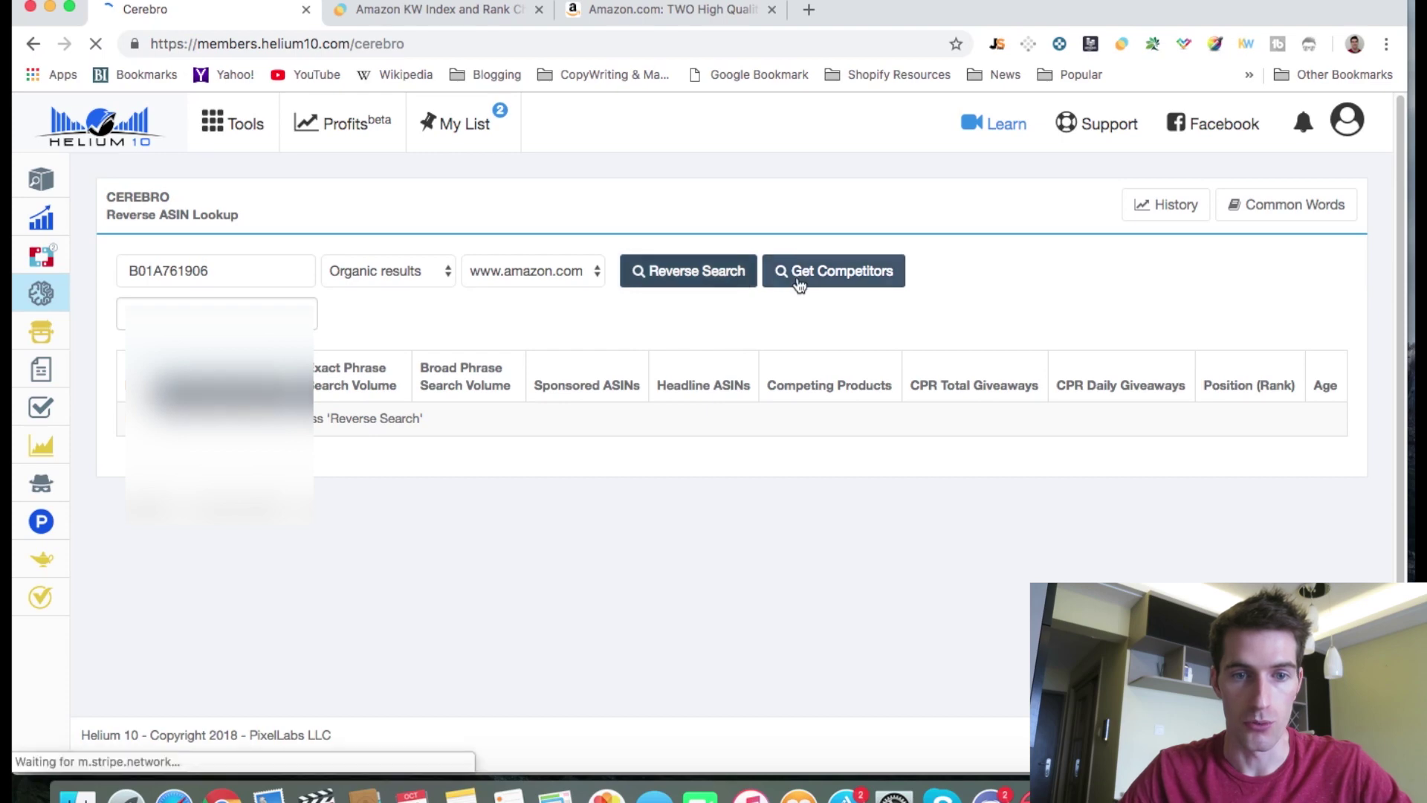
click(728, 274)
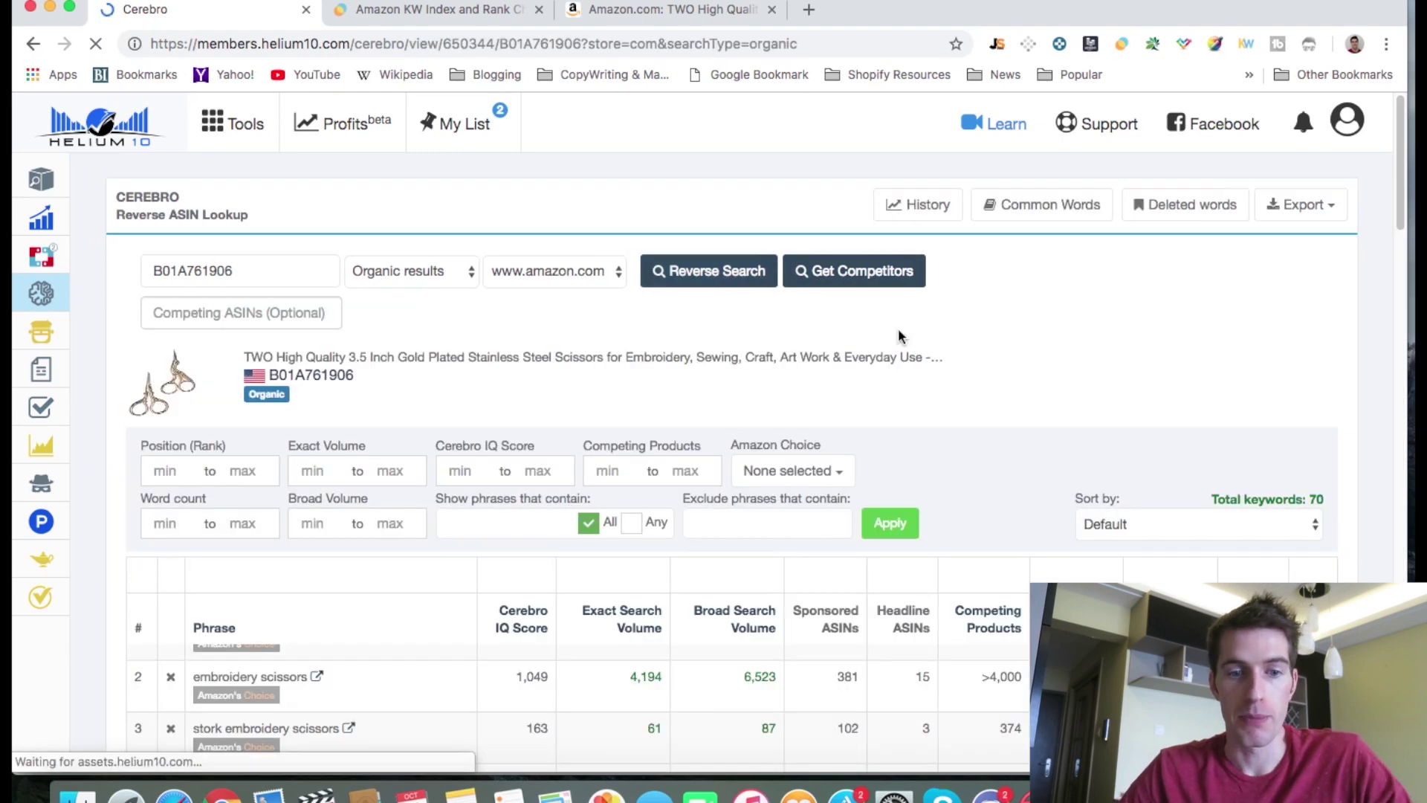
scroll(898, 328, down, 2)
scroll(894, 345, down, 2)
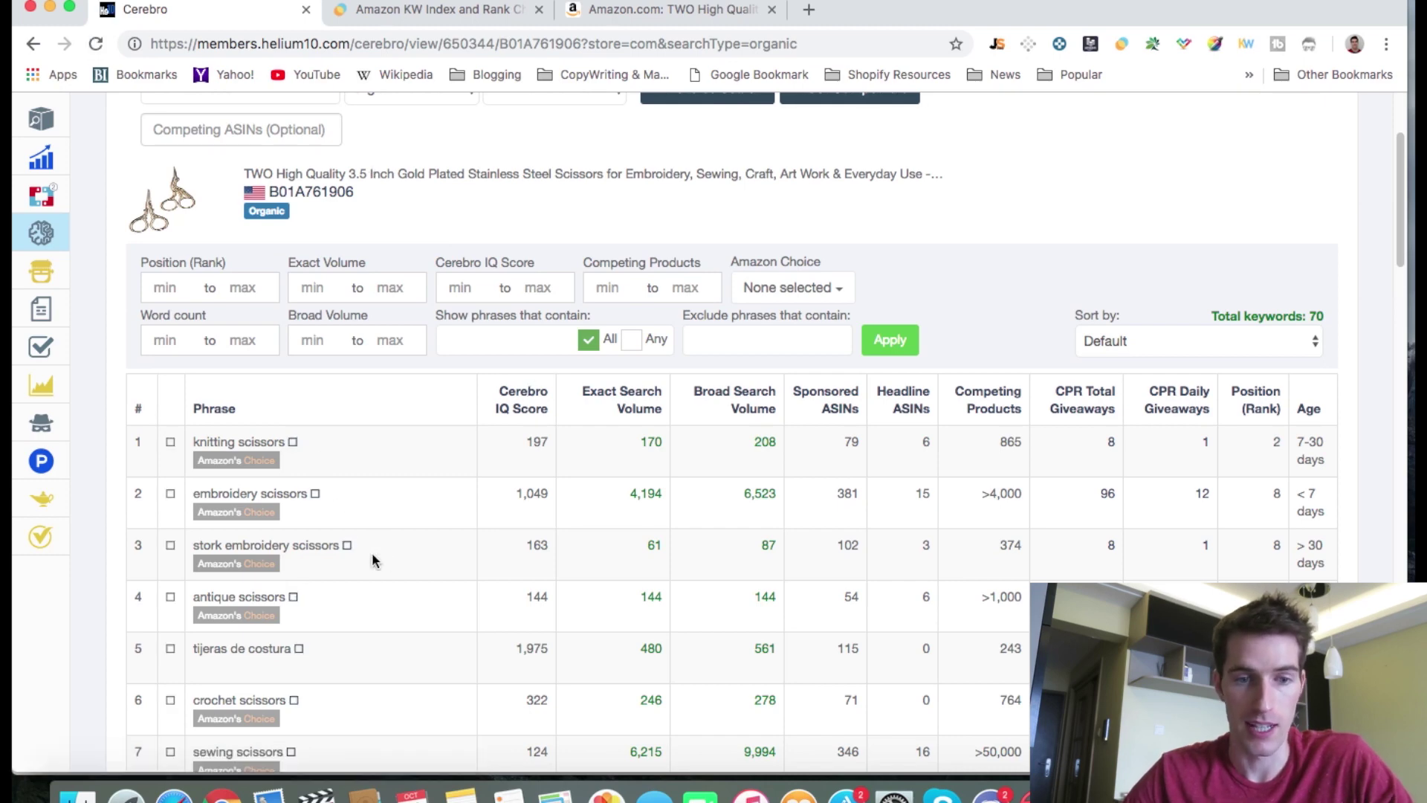
scroll(379, 549, down, 1)
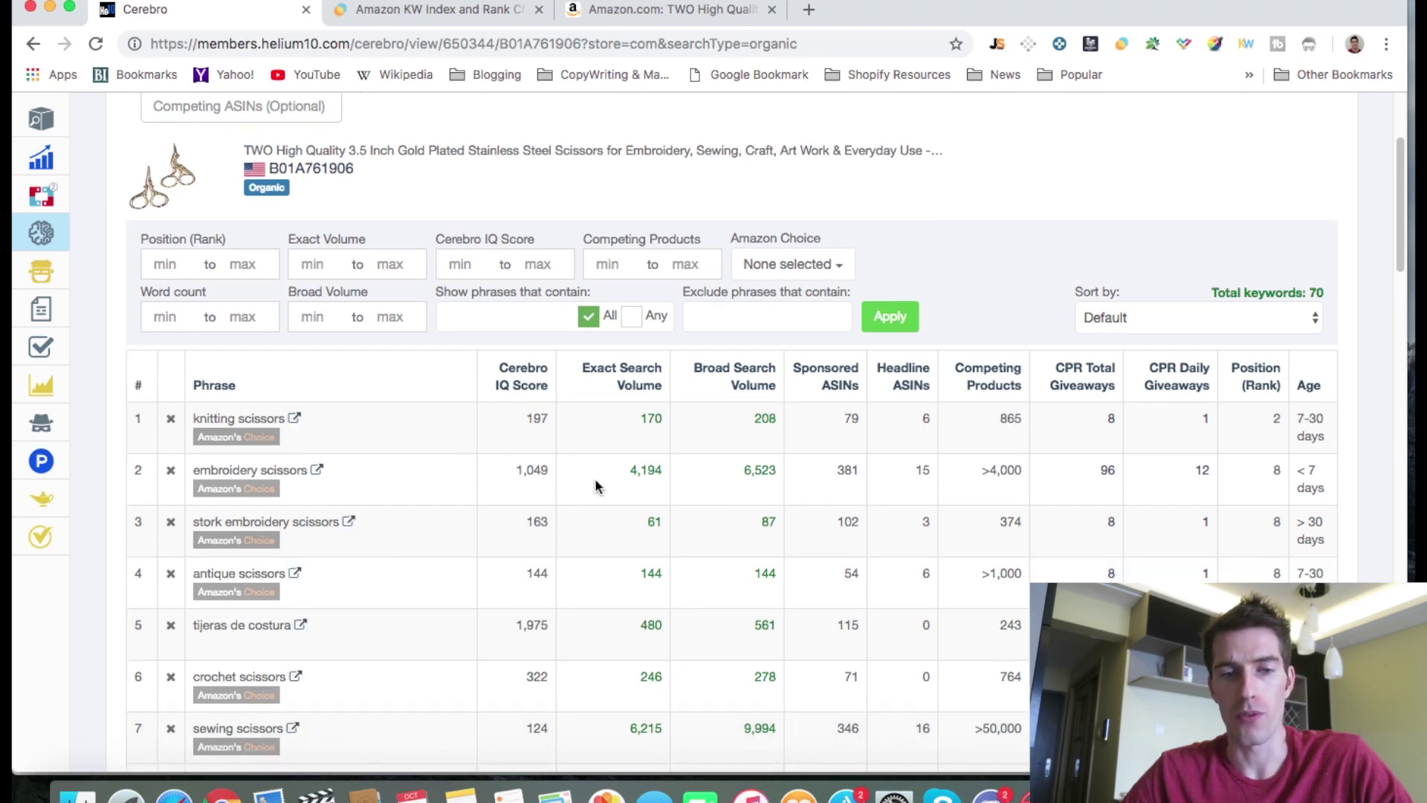
Scroll through the Cerebro keyword table and back, then bring up the AMZ Data Studio rank checker
scroll(596, 485, down, 4)
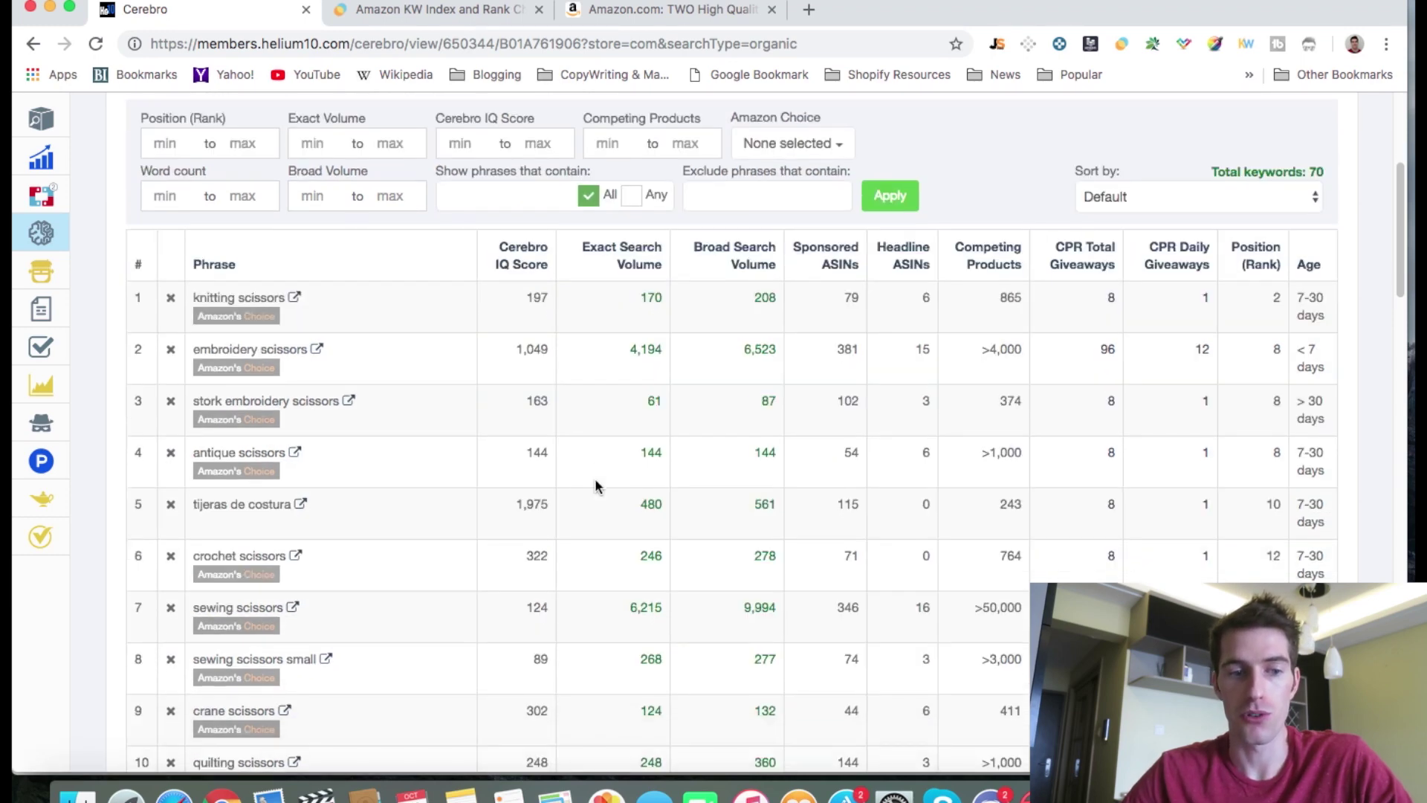
scroll(595, 485, down, 10)
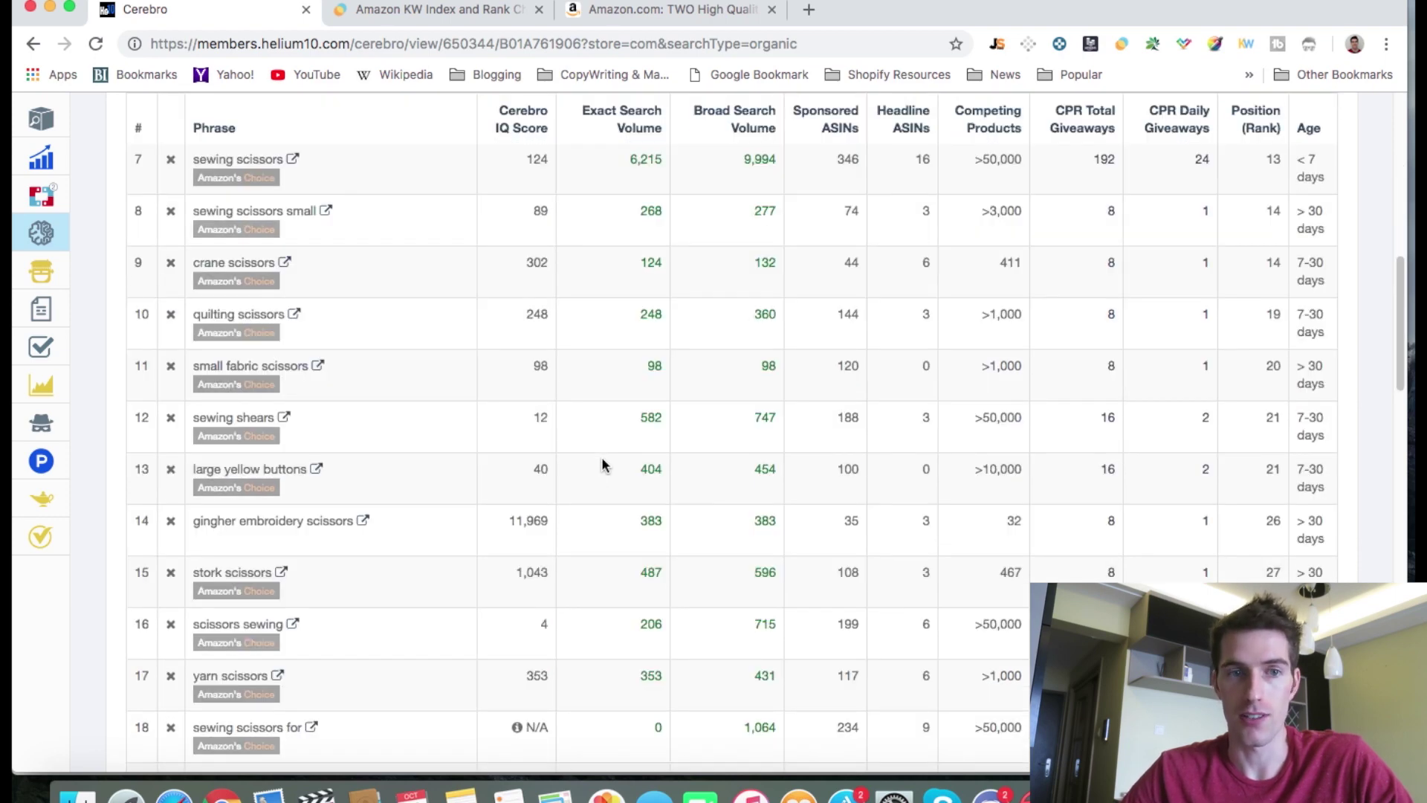
scroll(602, 464, down, 15)
scroll(602, 465, down, 15)
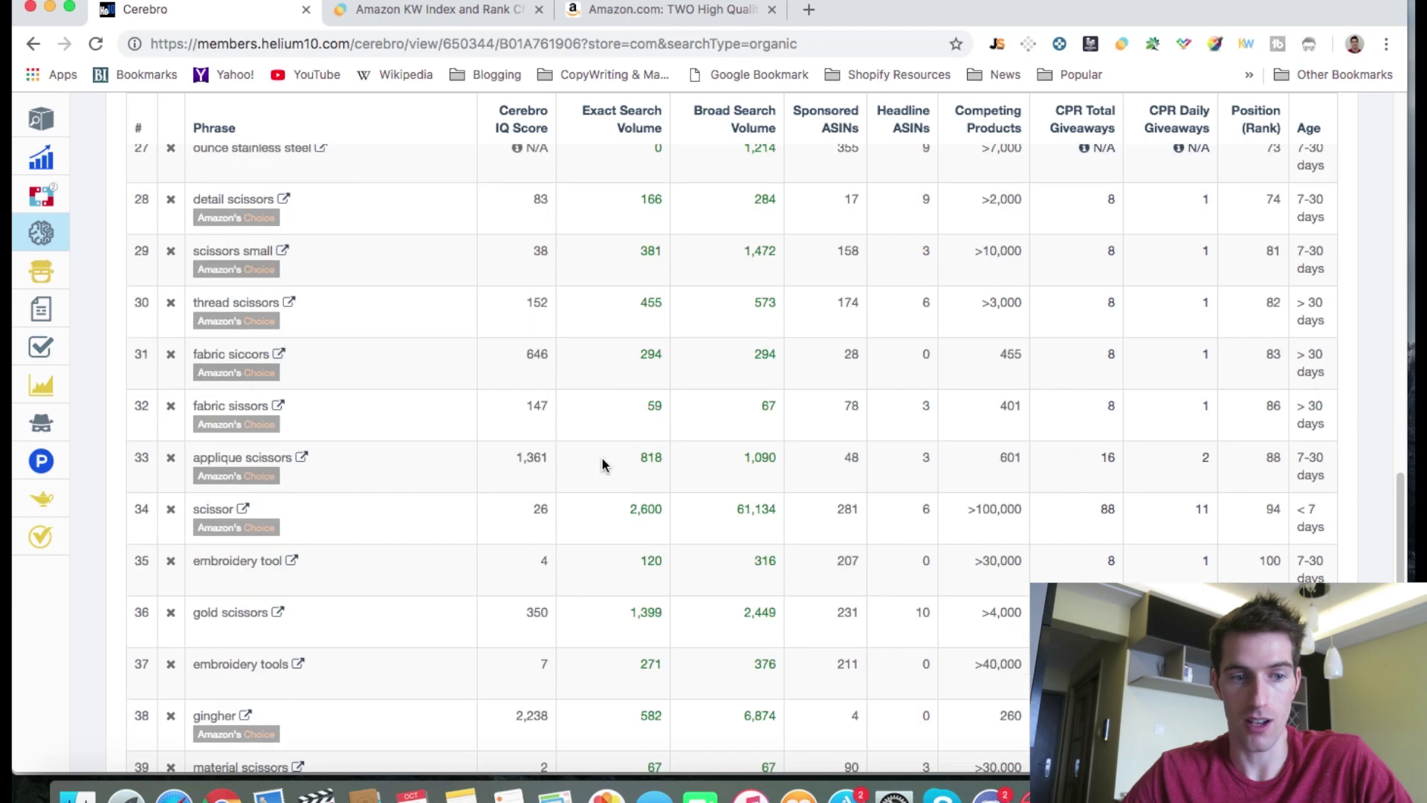
scroll(602, 464, down, 9)
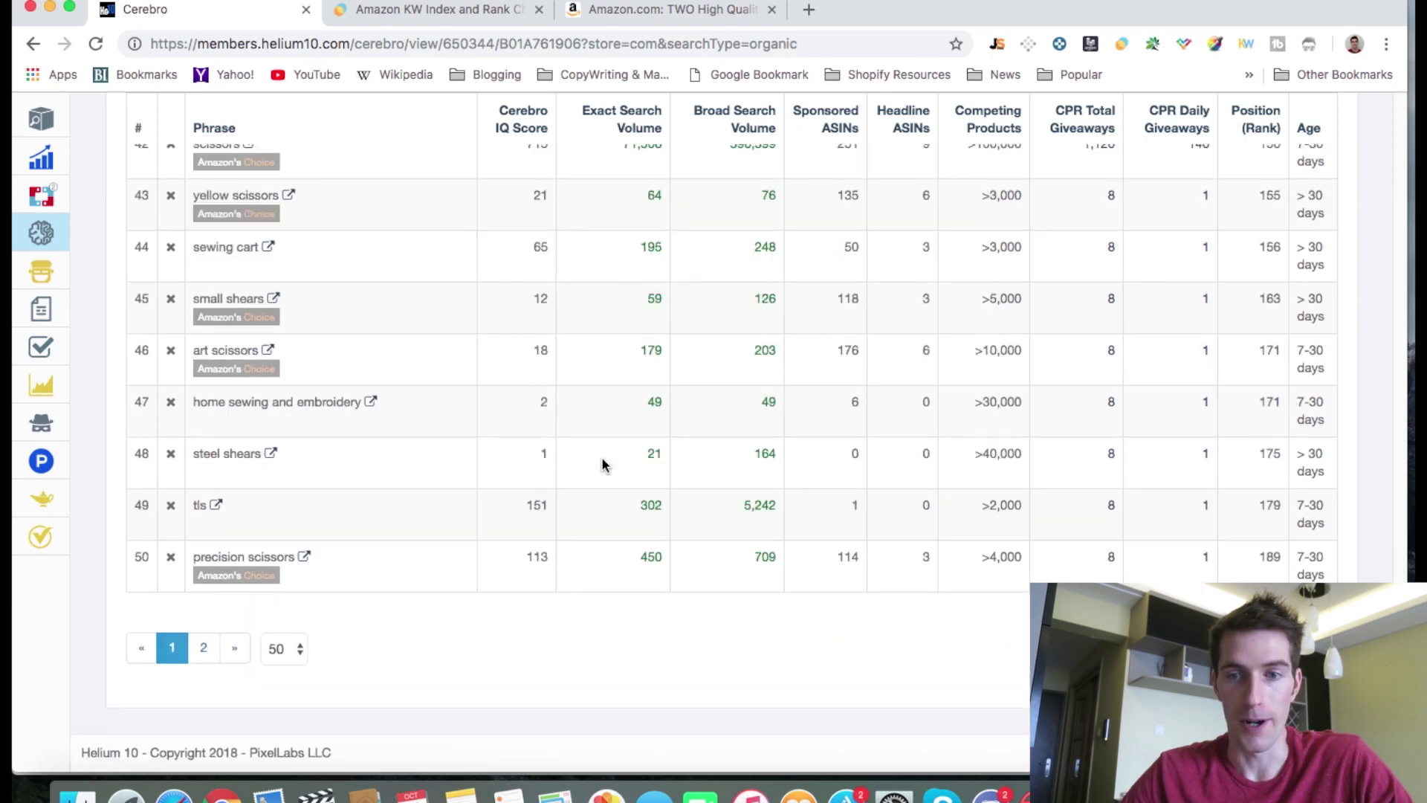
scroll(602, 465, up, 20)
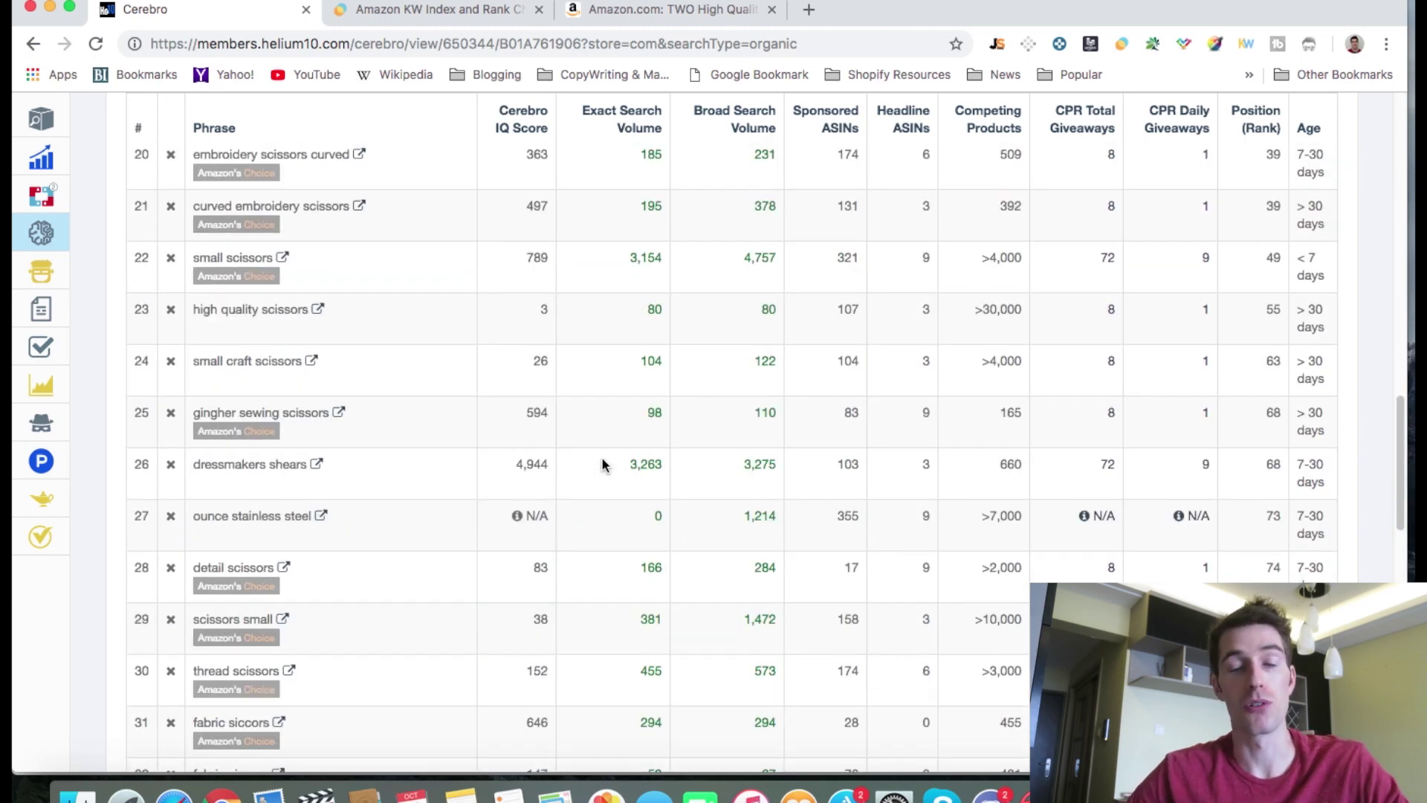
scroll(602, 465, up, 6)
scroll(602, 464, up, 7)
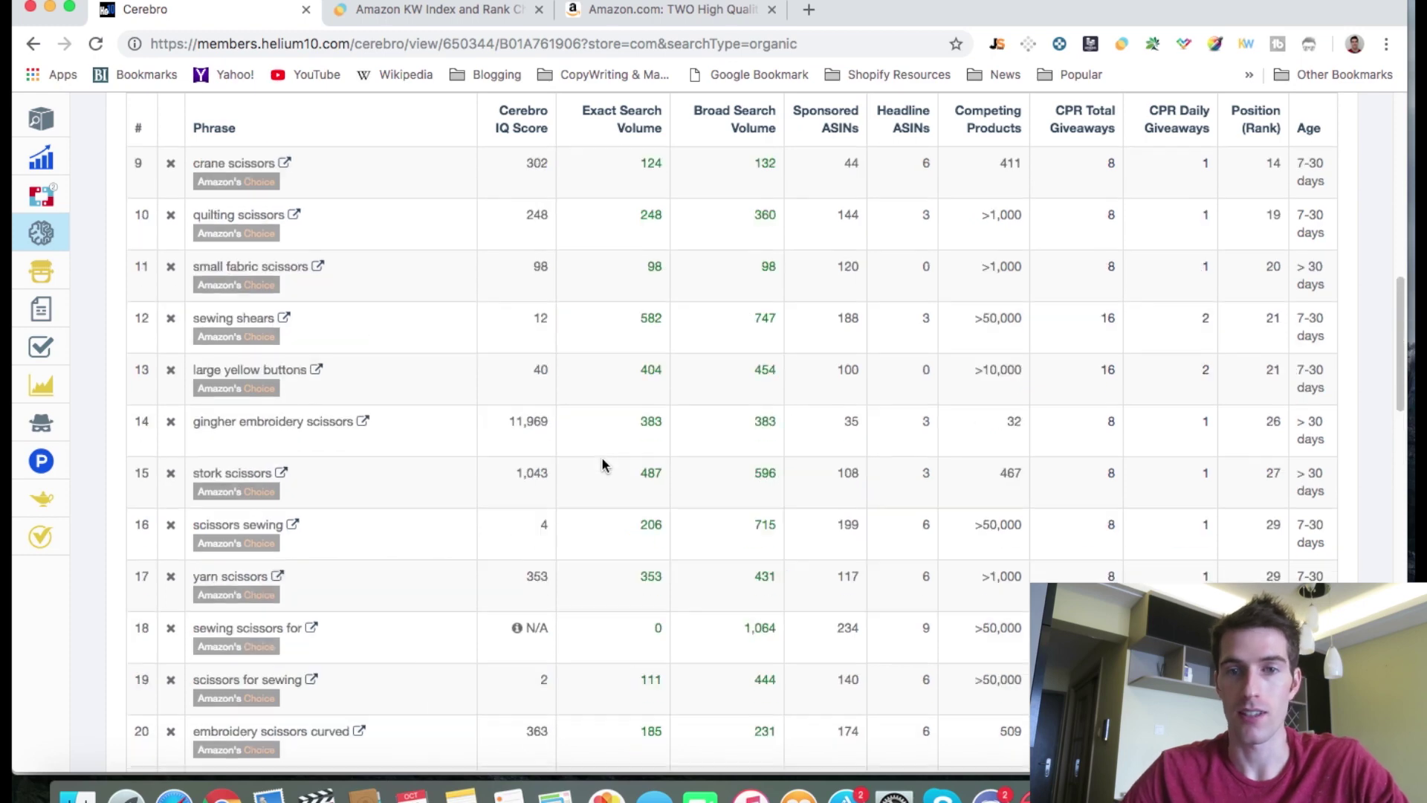
scroll(602, 465, up, 10)
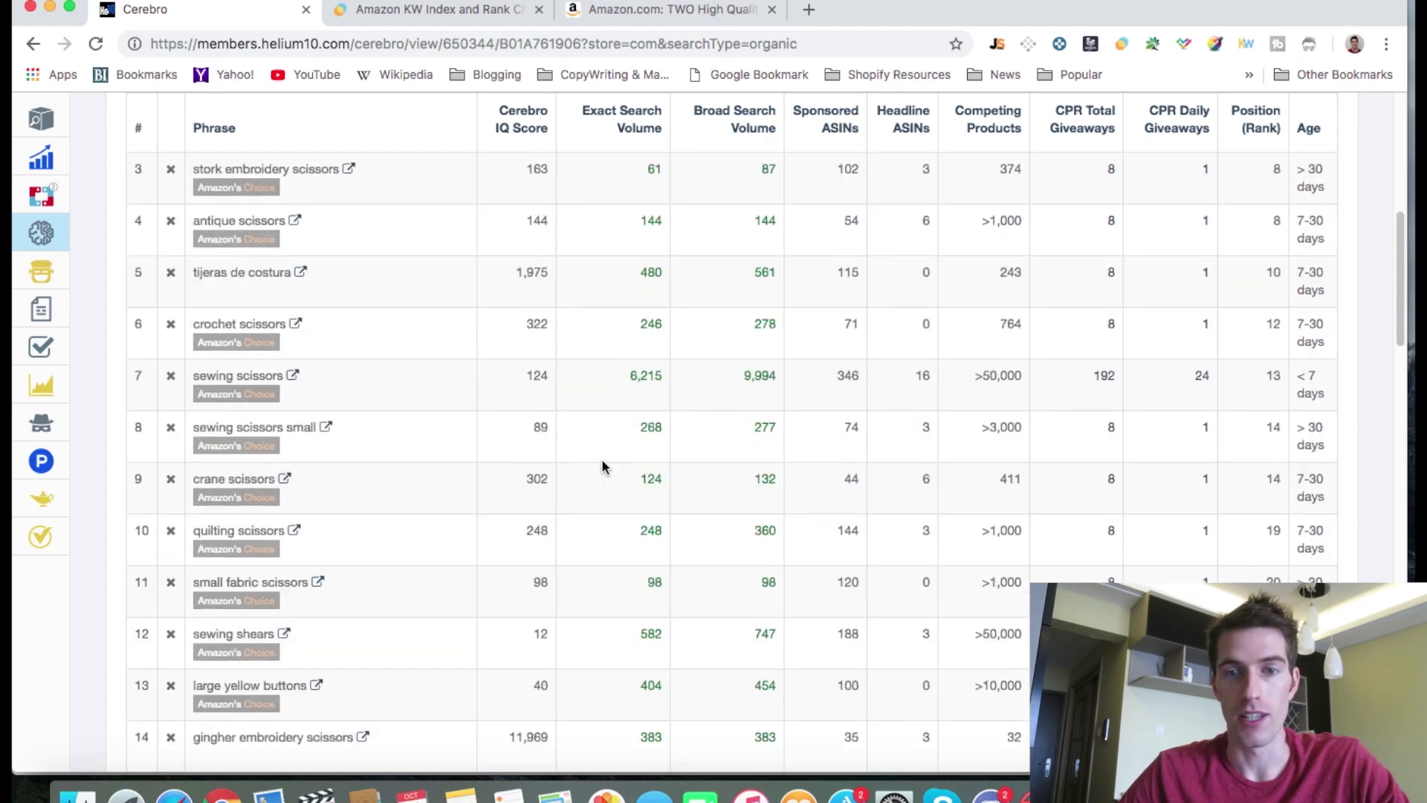
scroll(600, 457, up, 1)
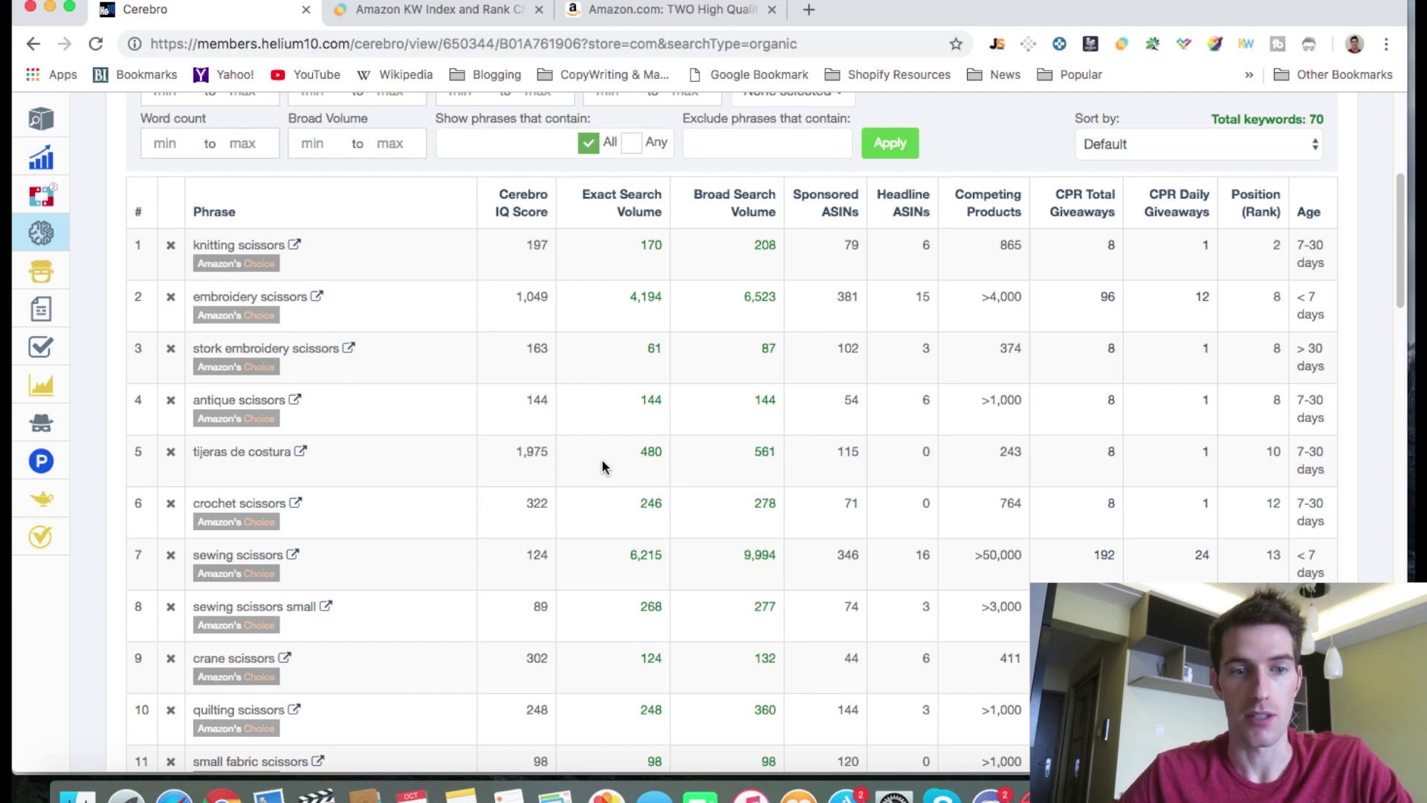
scroll(601, 458, up, 5)
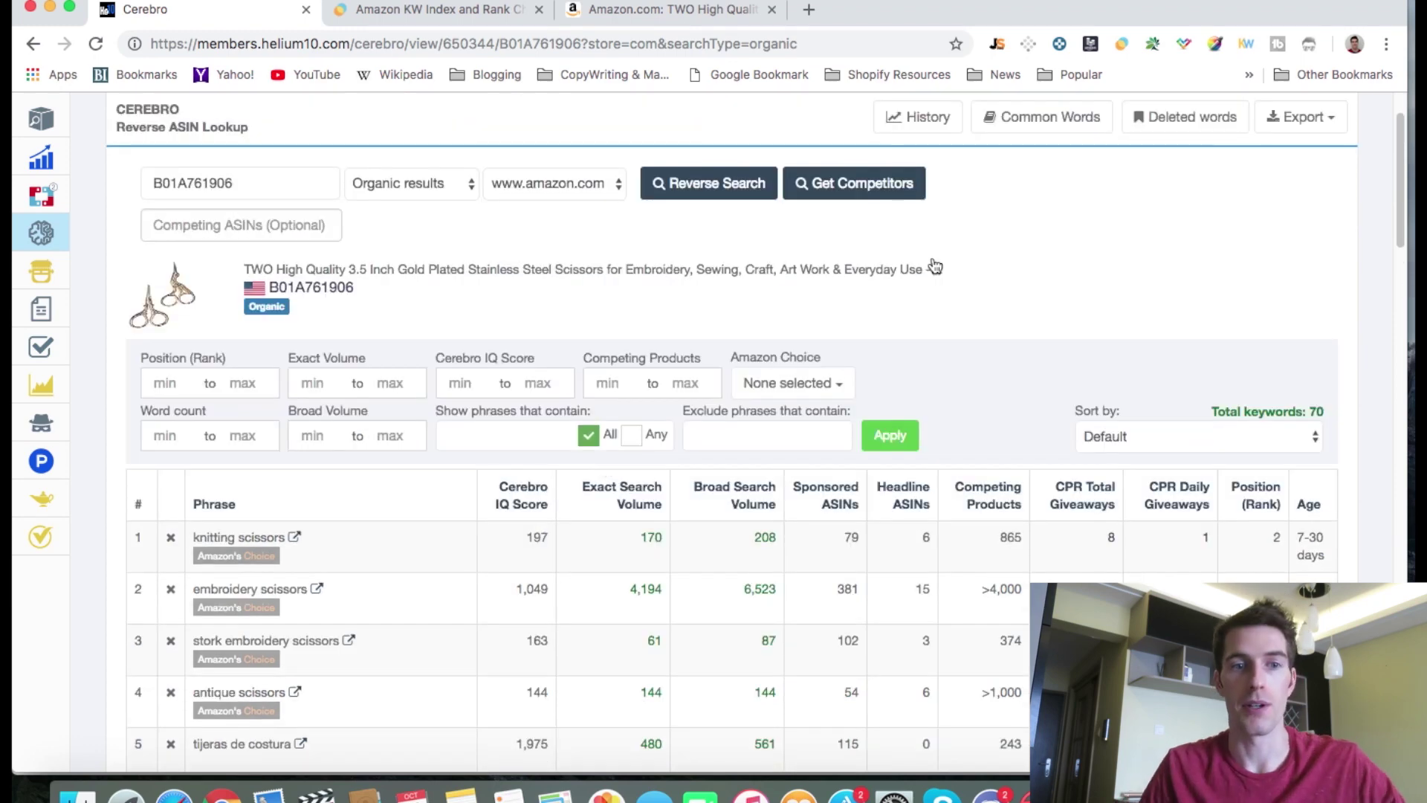
click(478, 17)
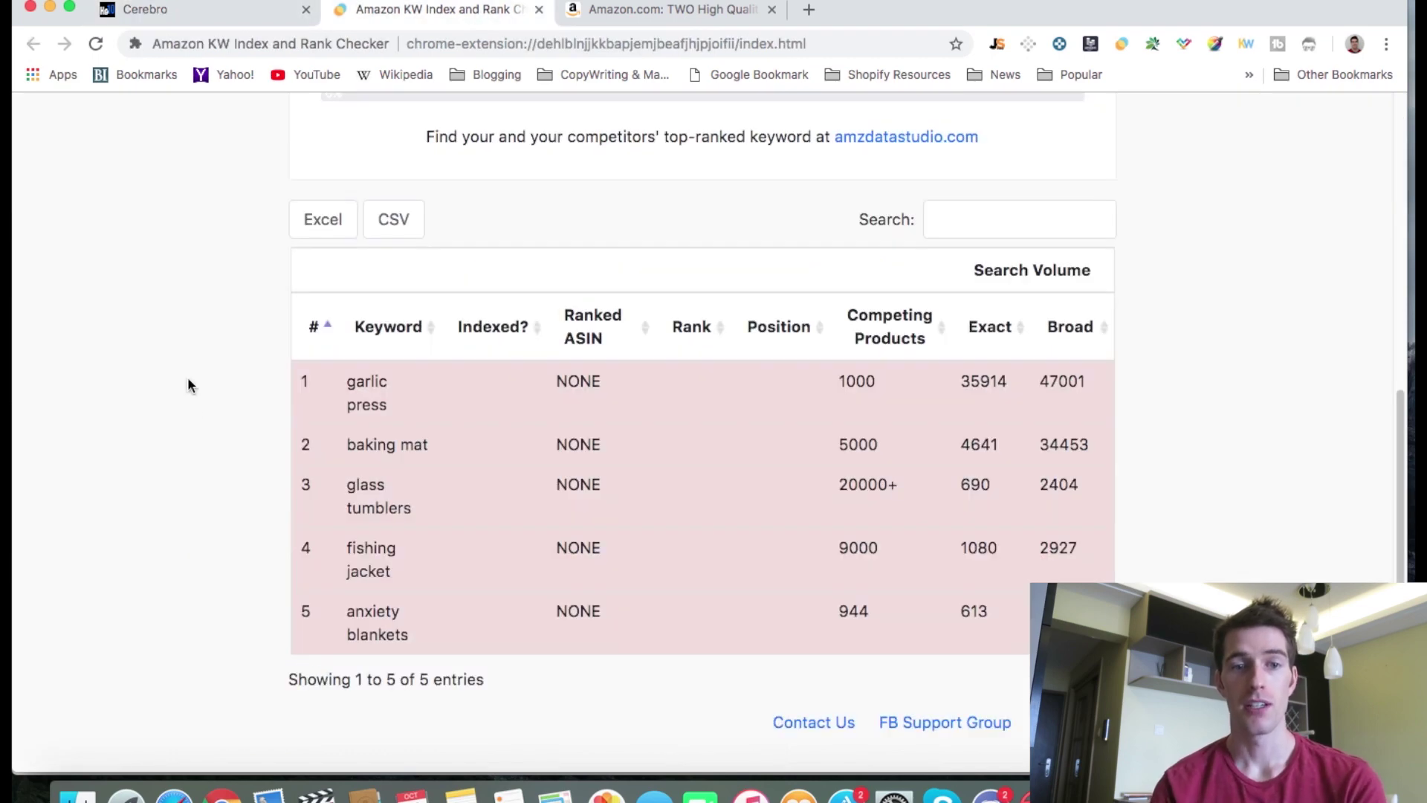
scroll(190, 381, up, 3)
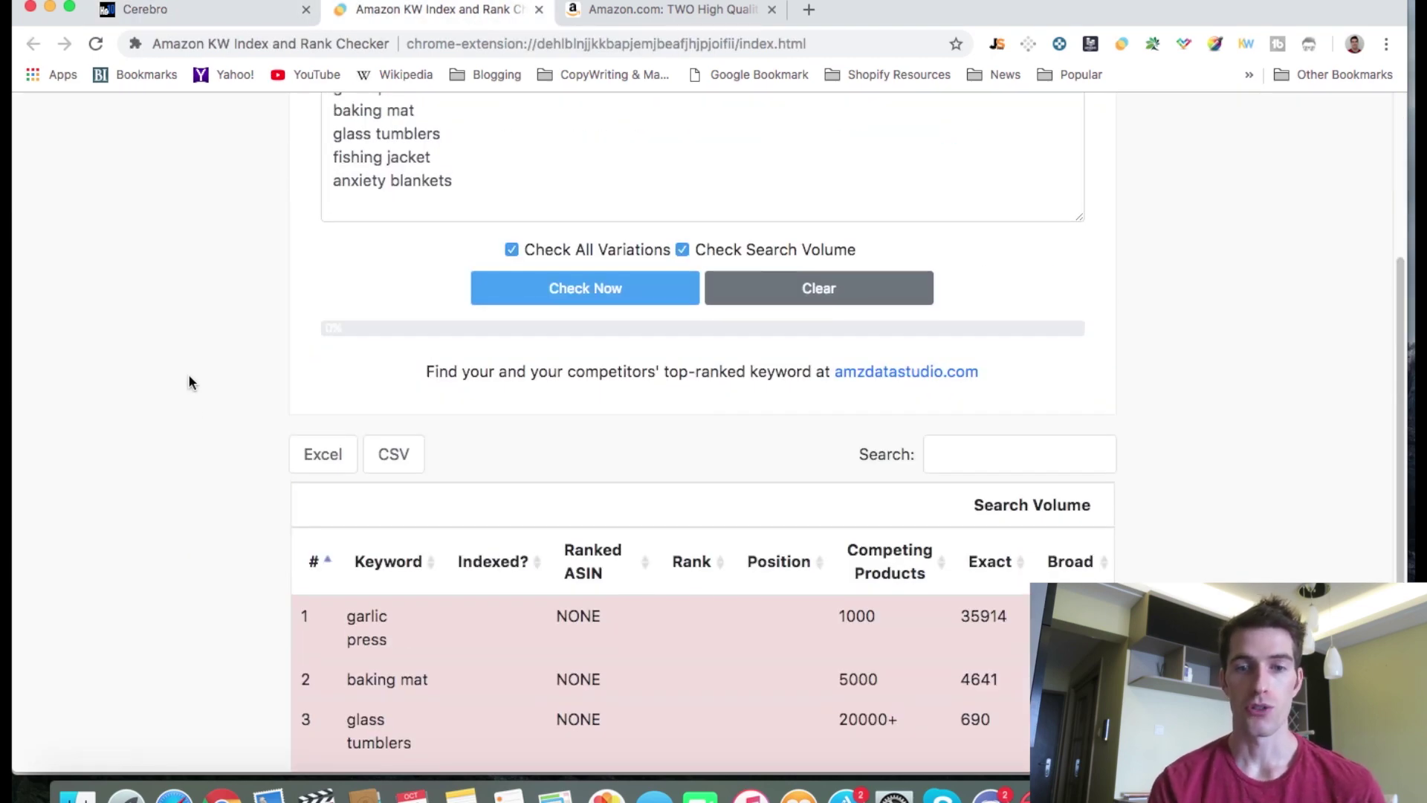
scroll(190, 382, down, 3)
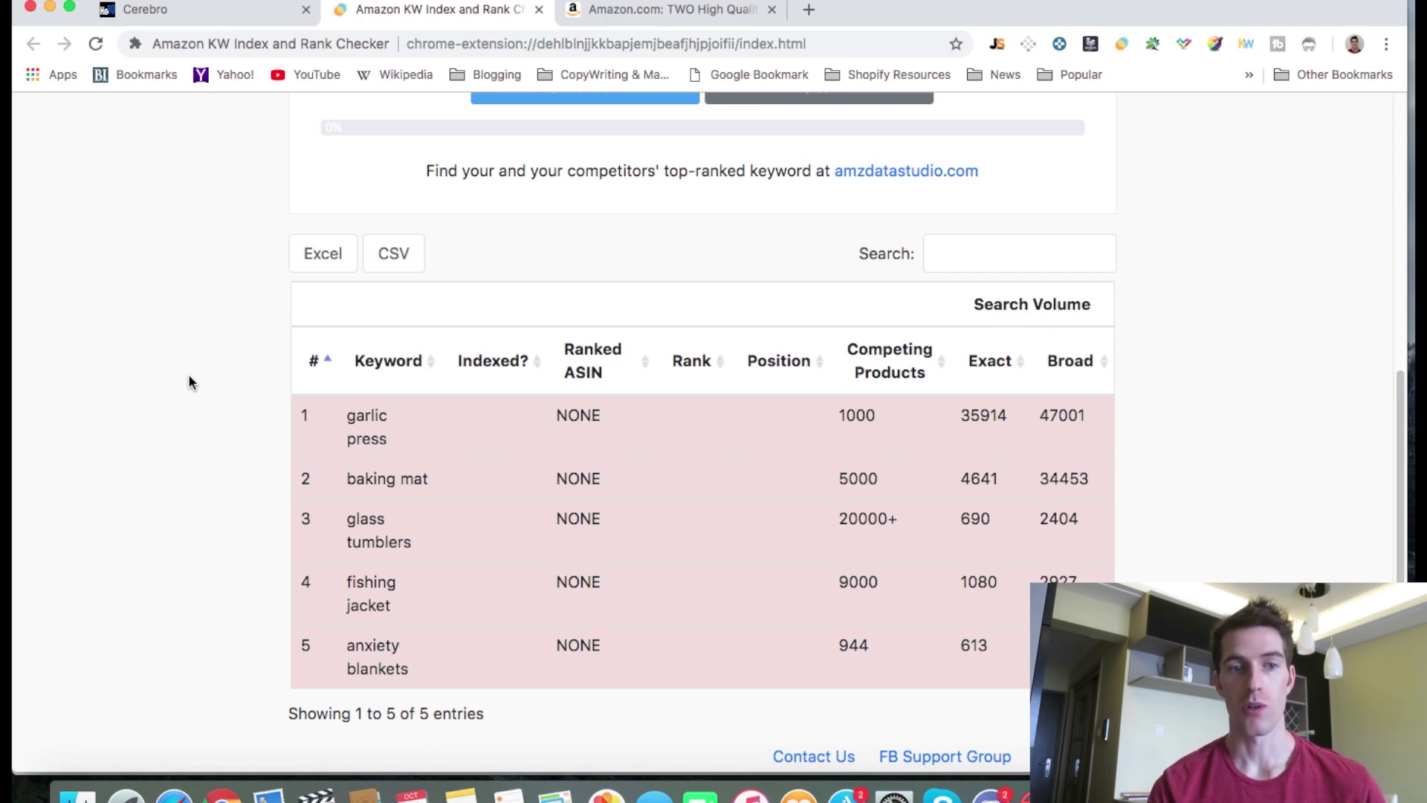
scroll(190, 380, up, 5)
Bring up the Cerebro results for B01A761906, led by knitting and embroidery scissors
click(144, 10)
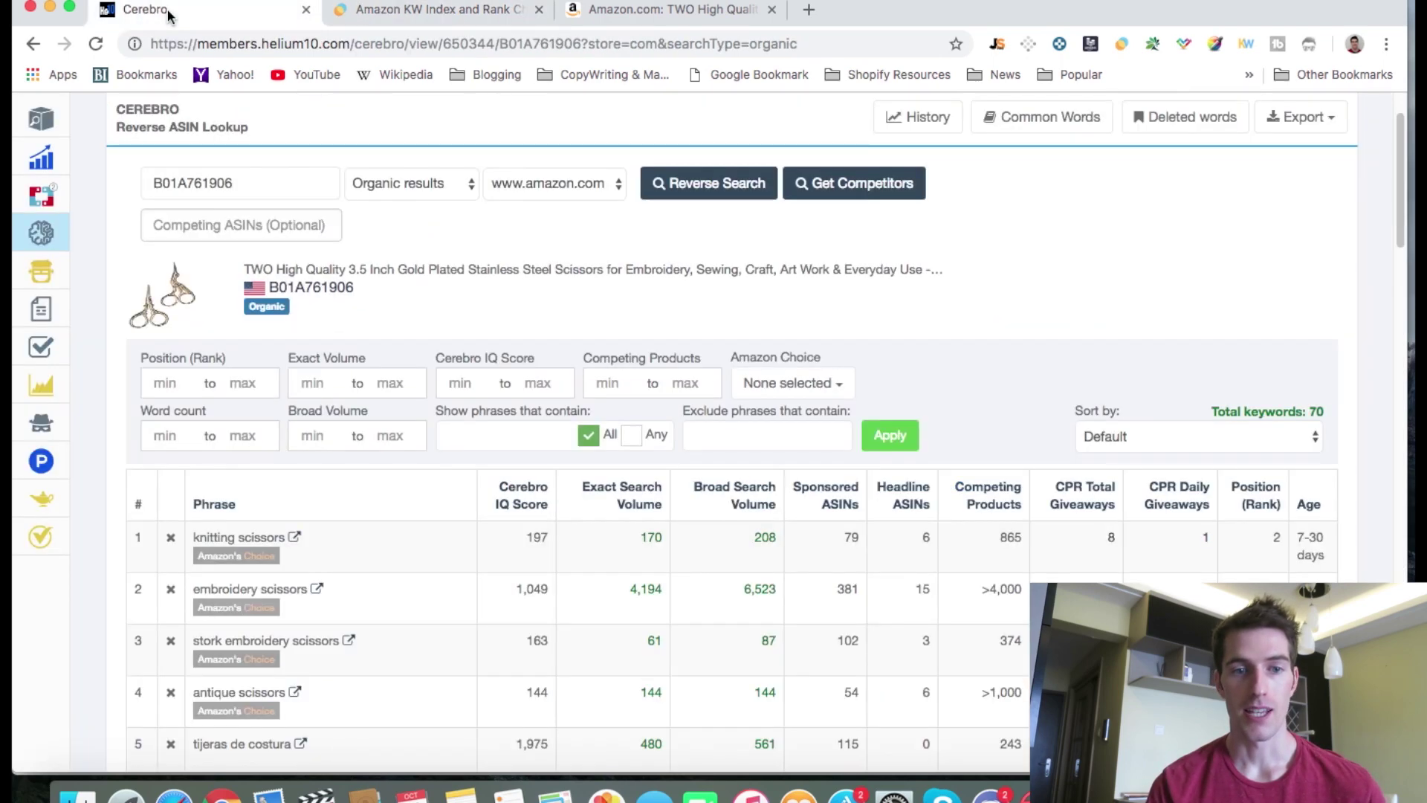
scroll(498, 403, up, 2)
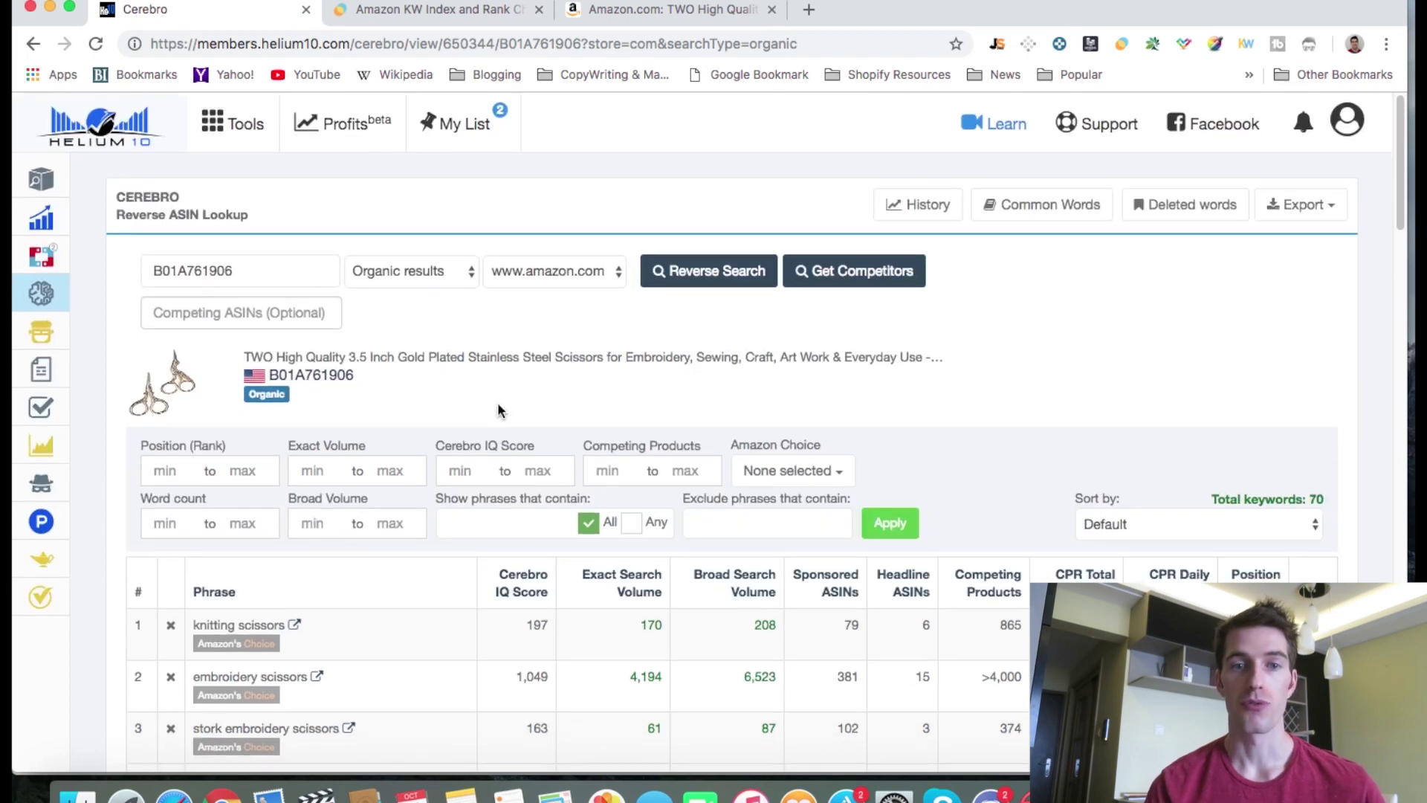